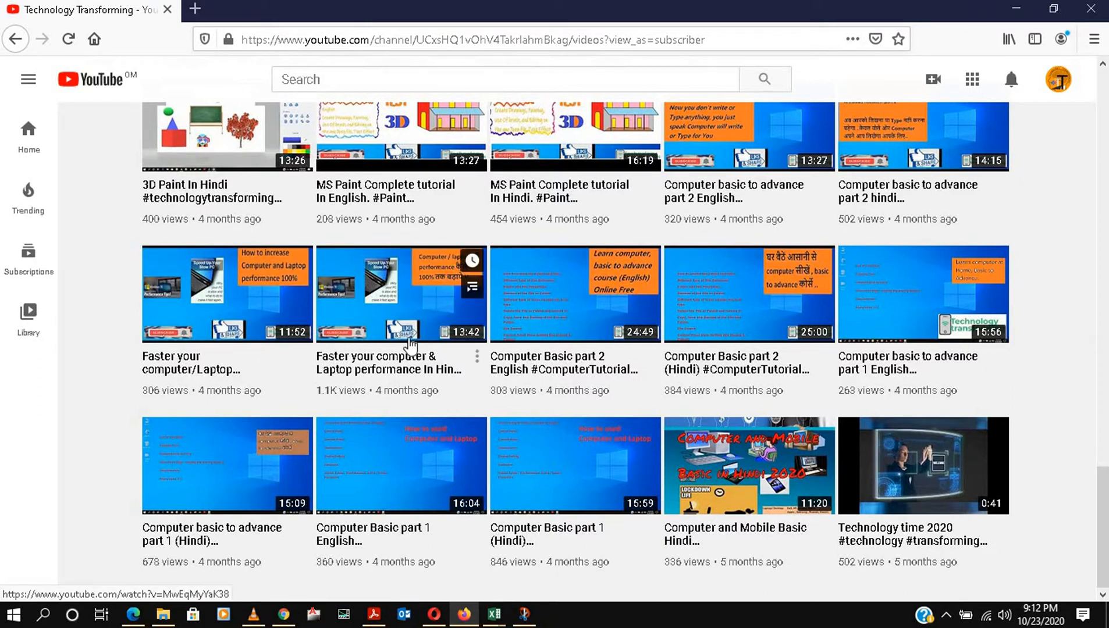
- Browse the Technology Transforming channel's uploads from the oldest videos back to the newest Microsoft Excel tutorials
scroll(594, 405, up, 4)
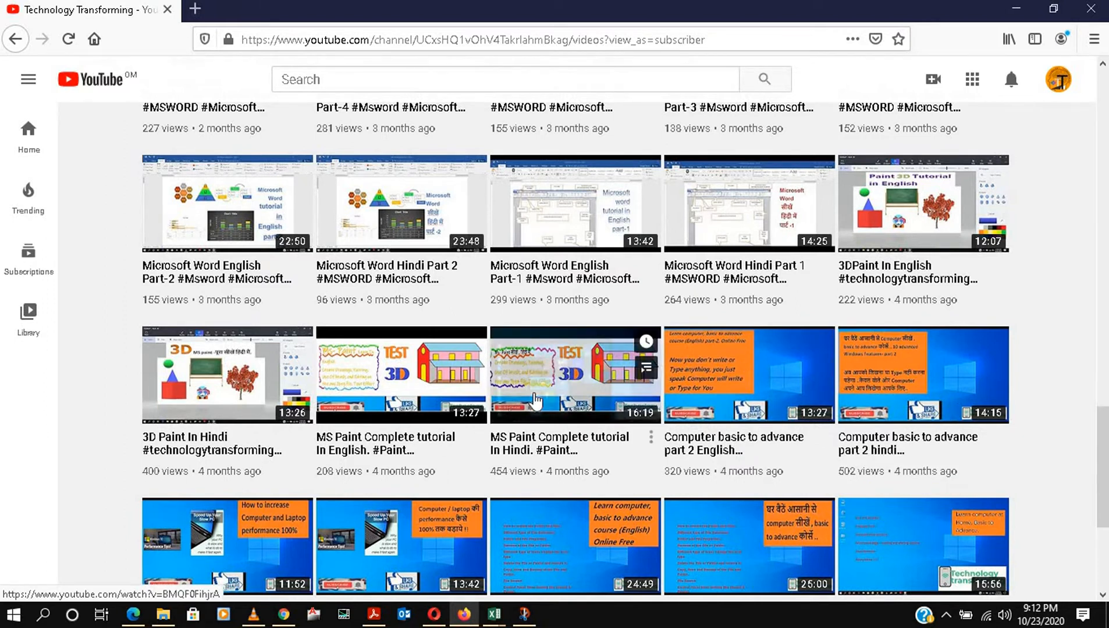
scroll(745, 326, up, 3)
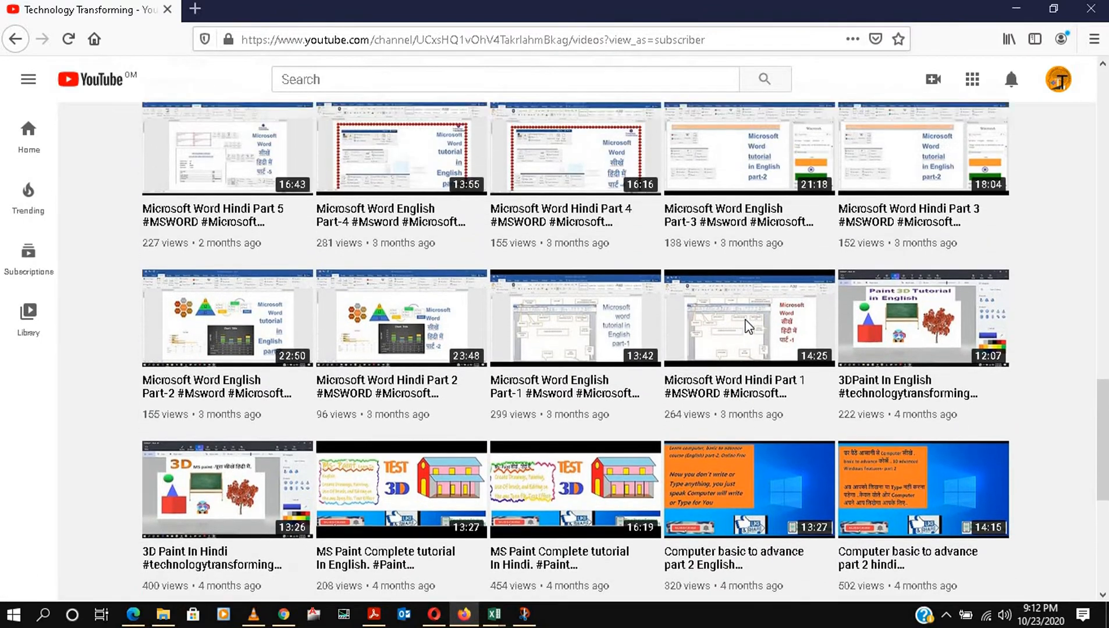
scroll(751, 381, up, 10)
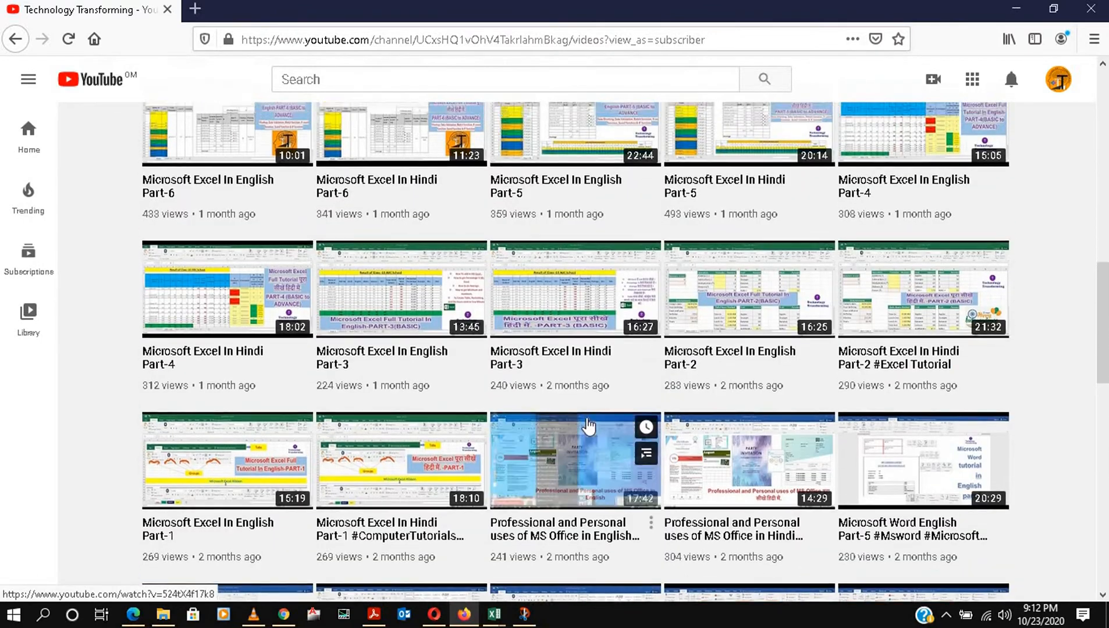
scroll(589, 426, down, 5)
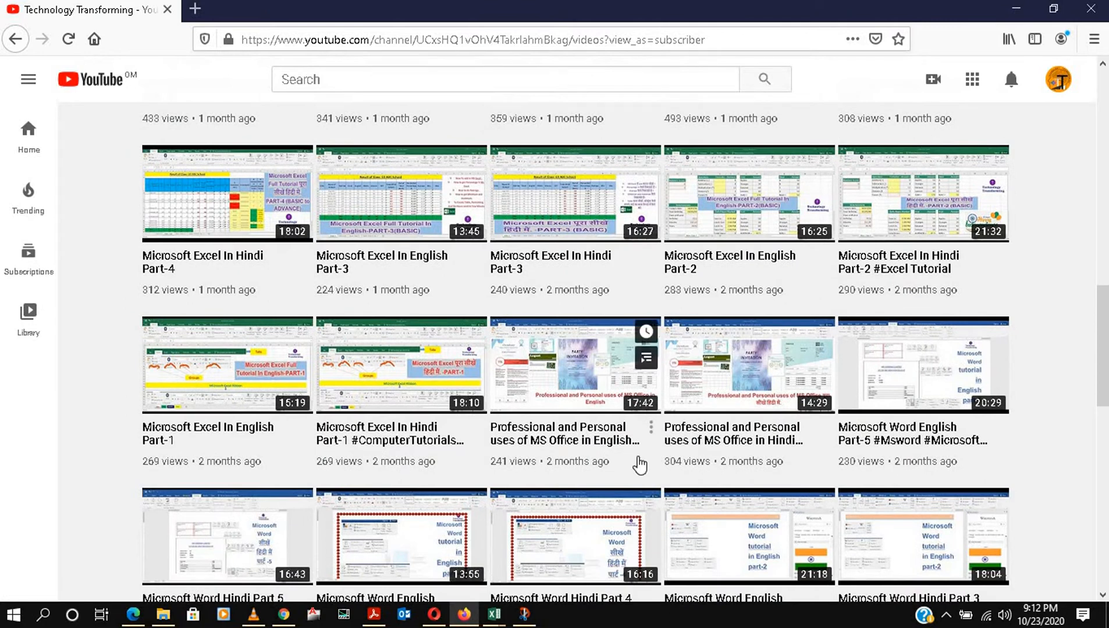
scroll(641, 464, up, 7)
scroll(640, 464, up, 4)
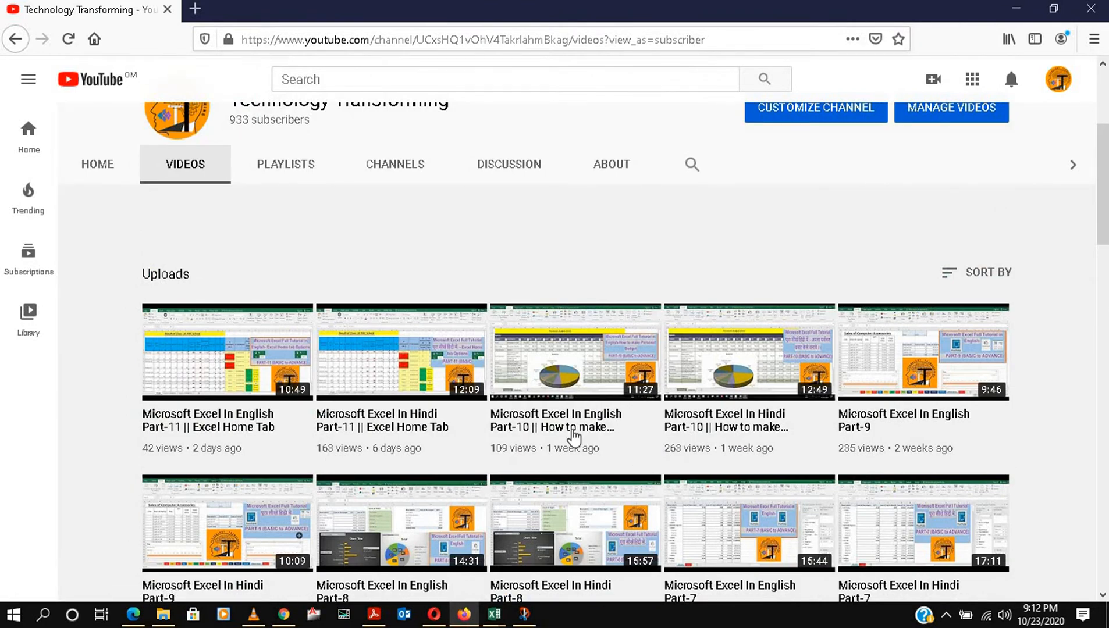
scroll(407, 349, down, 3)
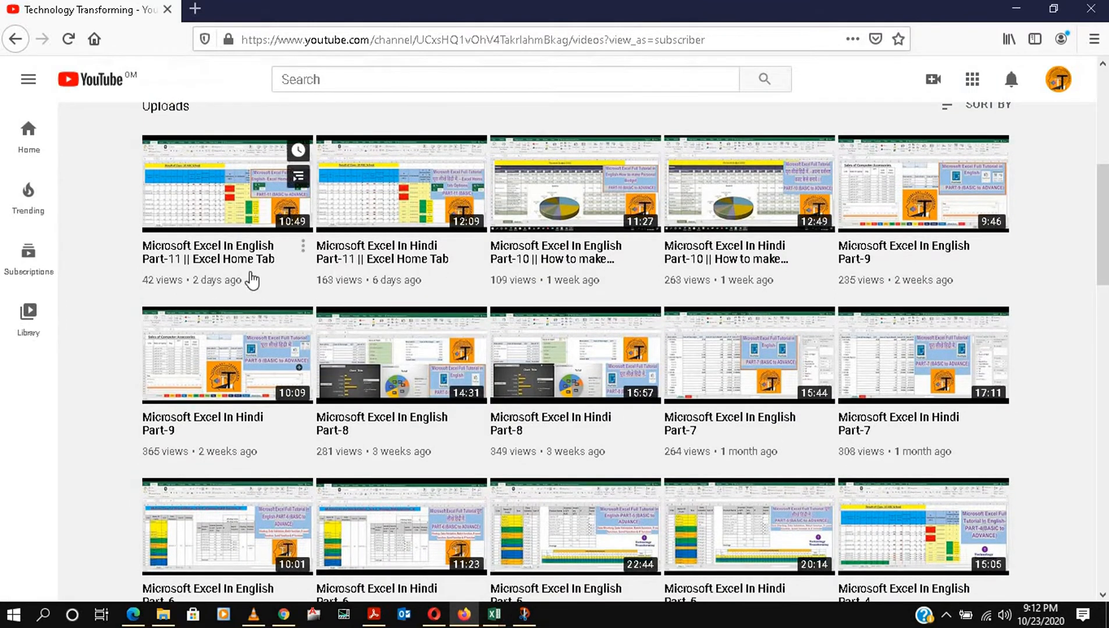
scroll(825, 355, up, 1)
scroll(825, 355, up, 4)
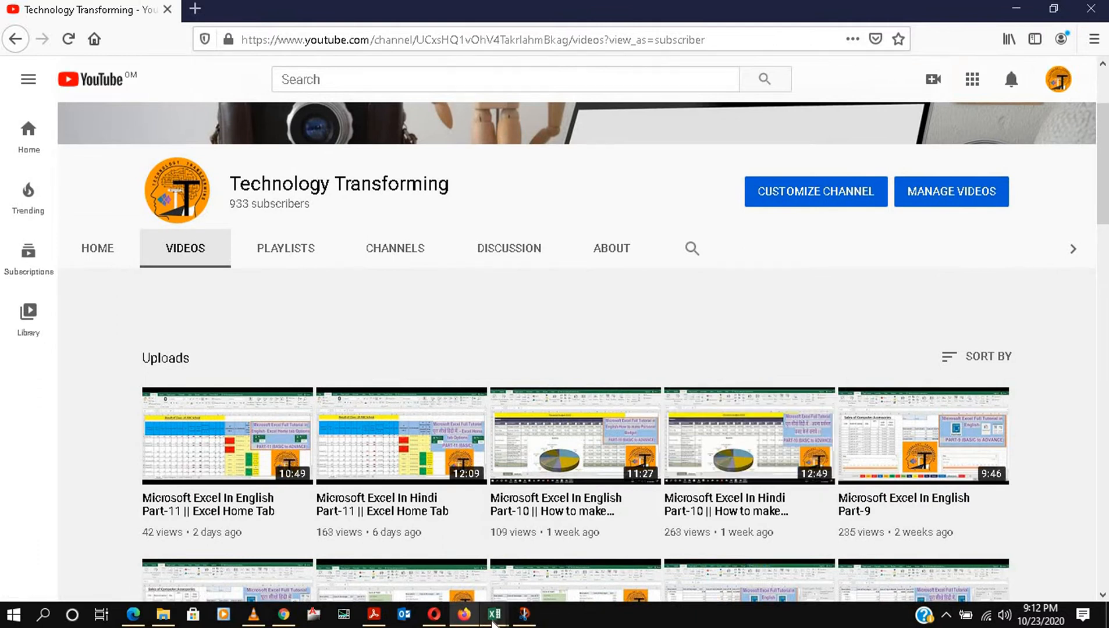
- Switch to the Class 11.xlsx workbook in Excel with the Class 11 English sheet shown
mouse_move(493, 624)
click(435, 577)
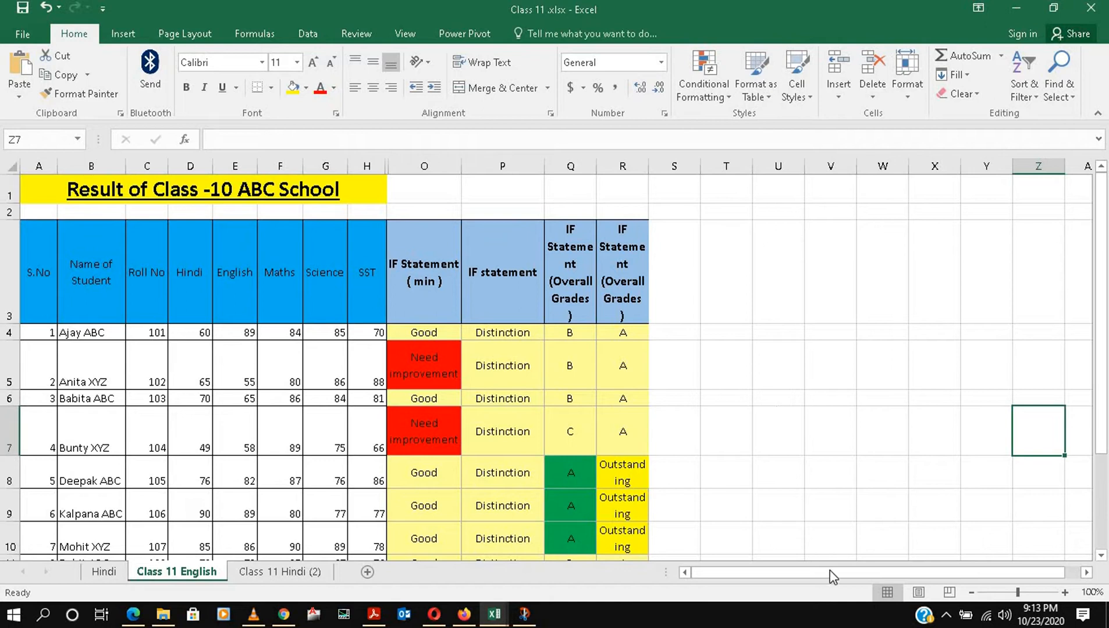
drag(830, 573, 797, 572)
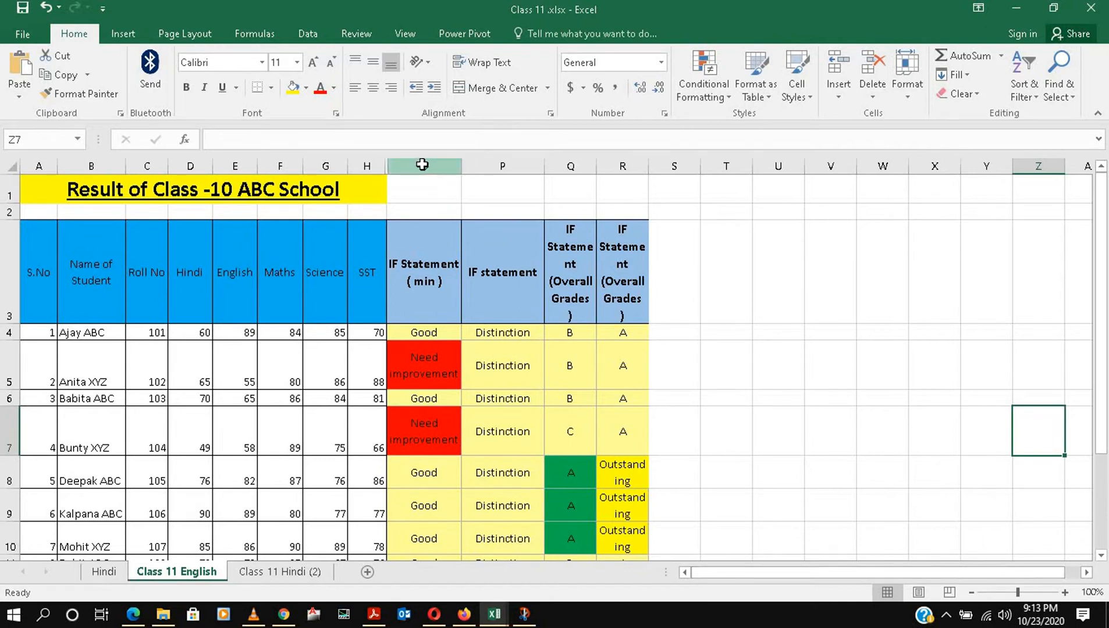
- Hide columns O through R, which hold the IF statement results beside the marks table
drag(424, 166, 608, 183)
right_click(557, 169)
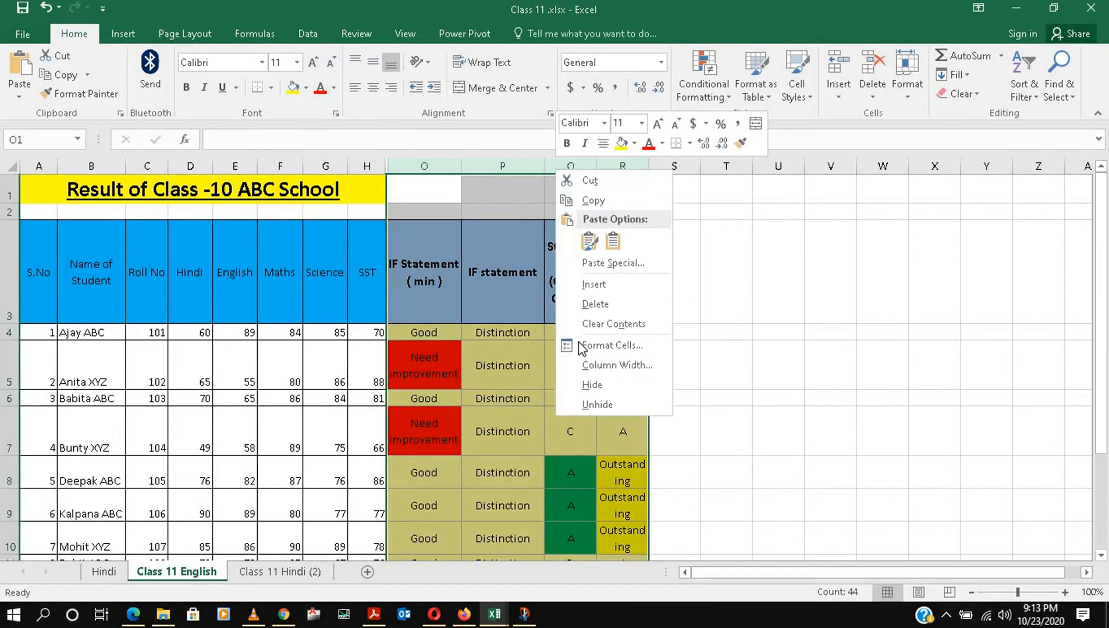
click(576, 386)
click(664, 366)
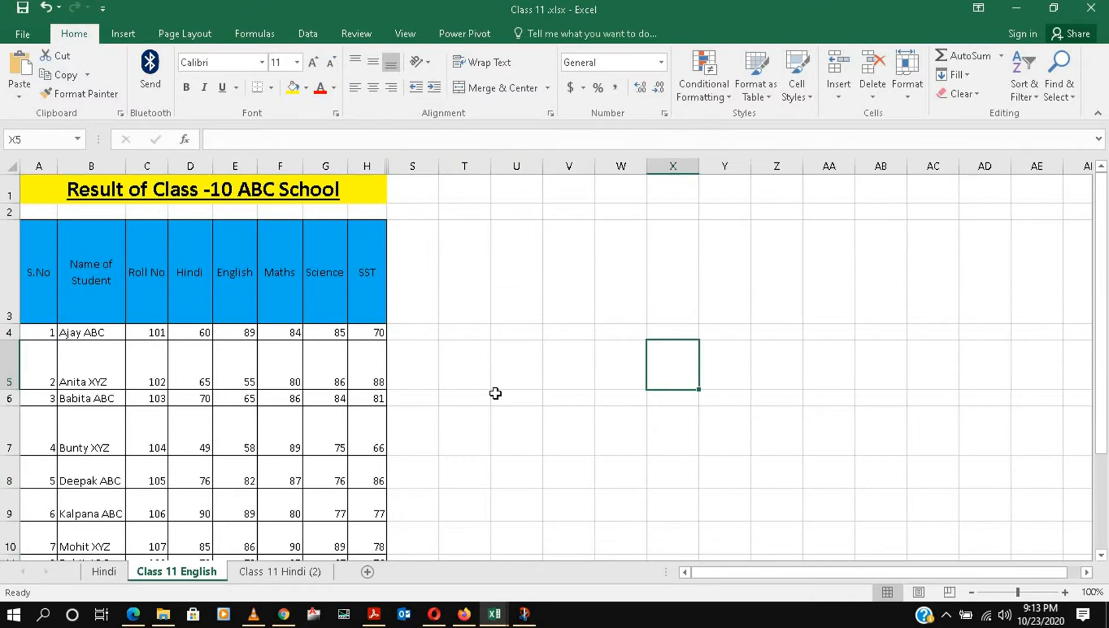
- Insert the picture 1.jpg from the Ms Excel folder at cell T3, with the sheet zoomed to 130%
click(458, 306)
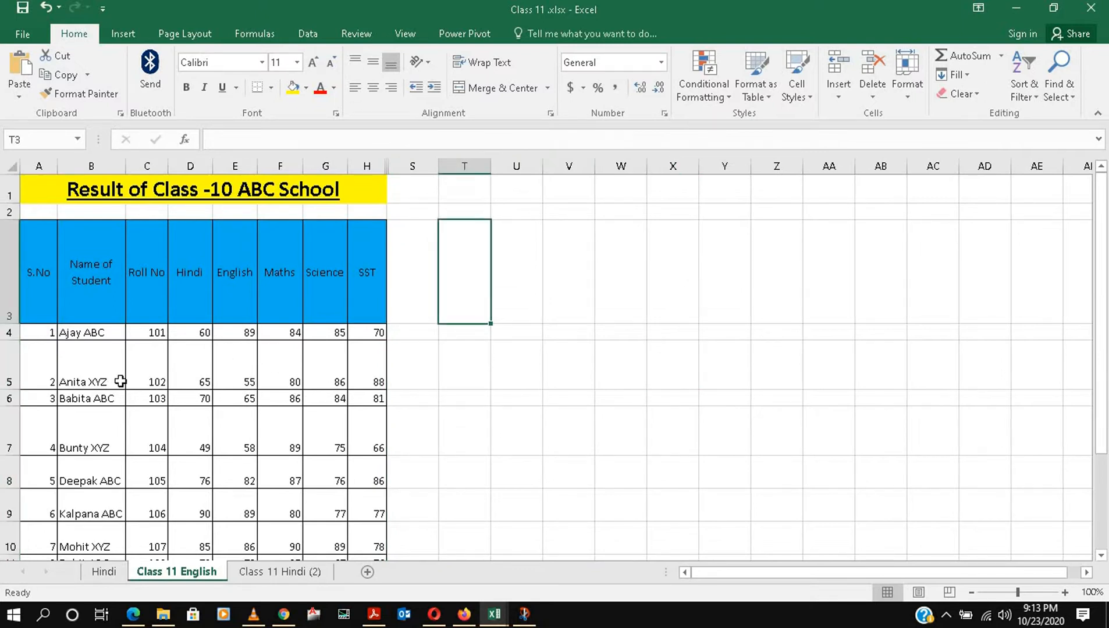
ctrl+scroll(120, 382, up, 2)
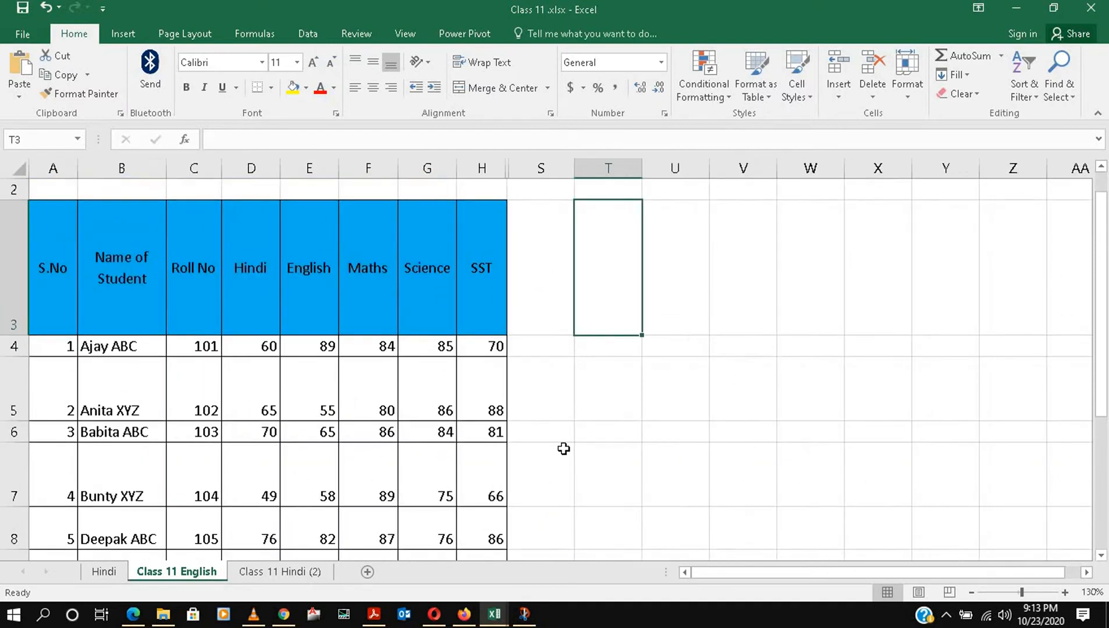
scroll(564, 449, up, 1)
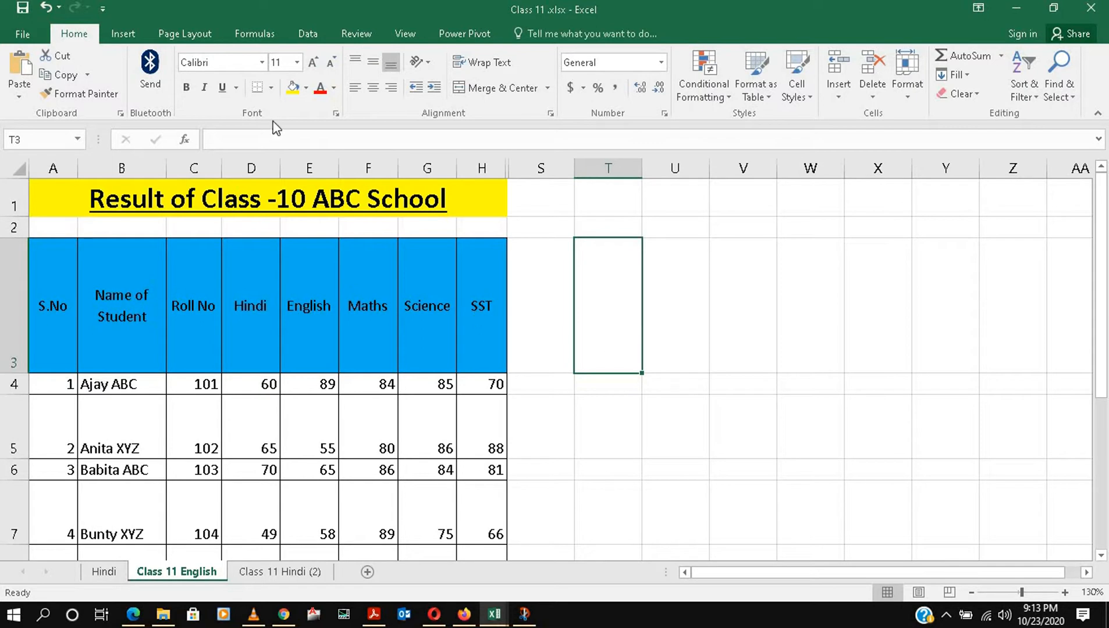
click(123, 34)
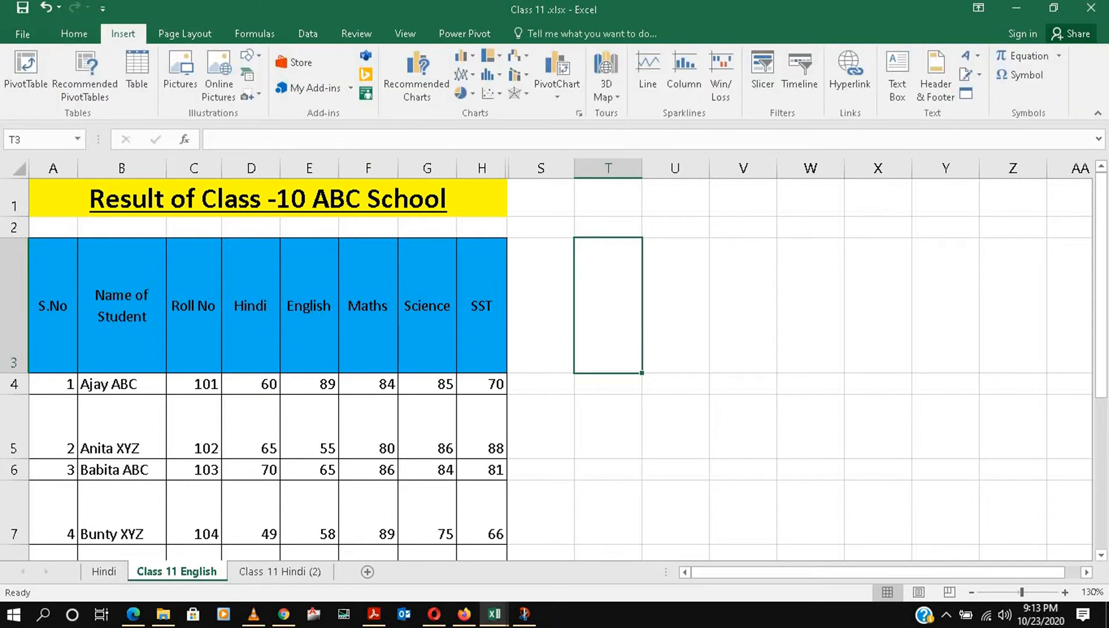
click(171, 84)
click(198, 137)
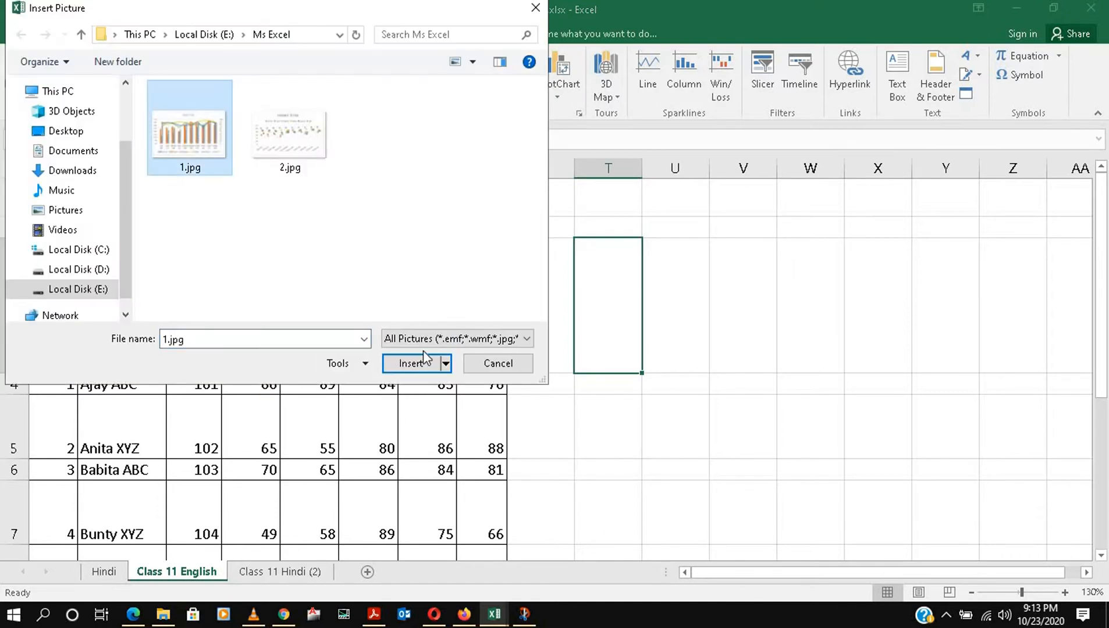
click(411, 363)
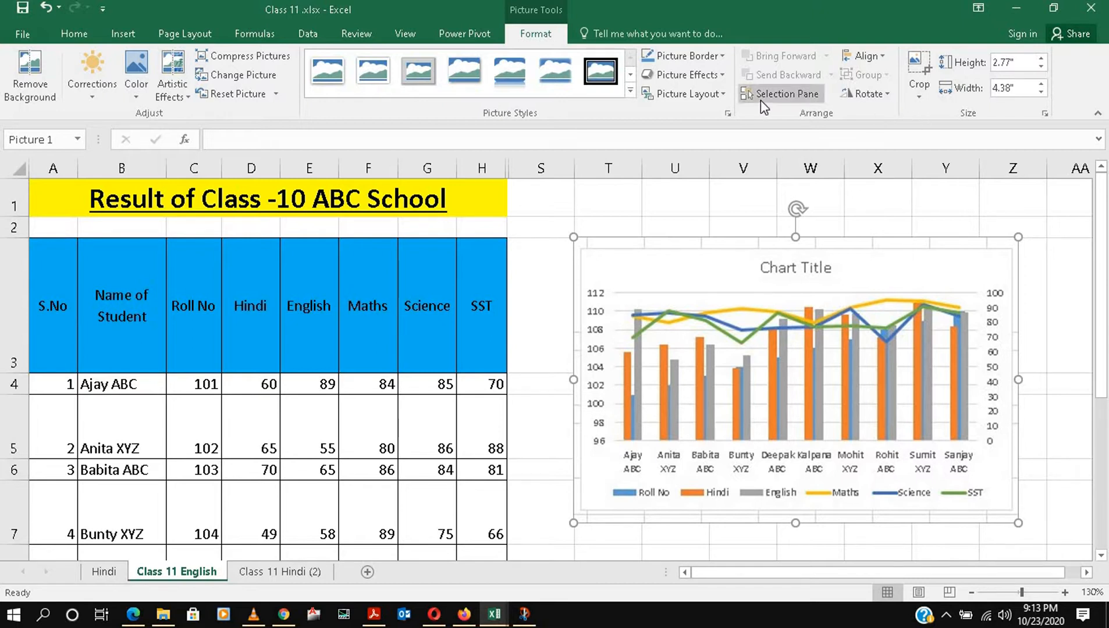
- Preview the rotation and flip options on the inserted picture and delete the picture from the sheet
click(879, 95)
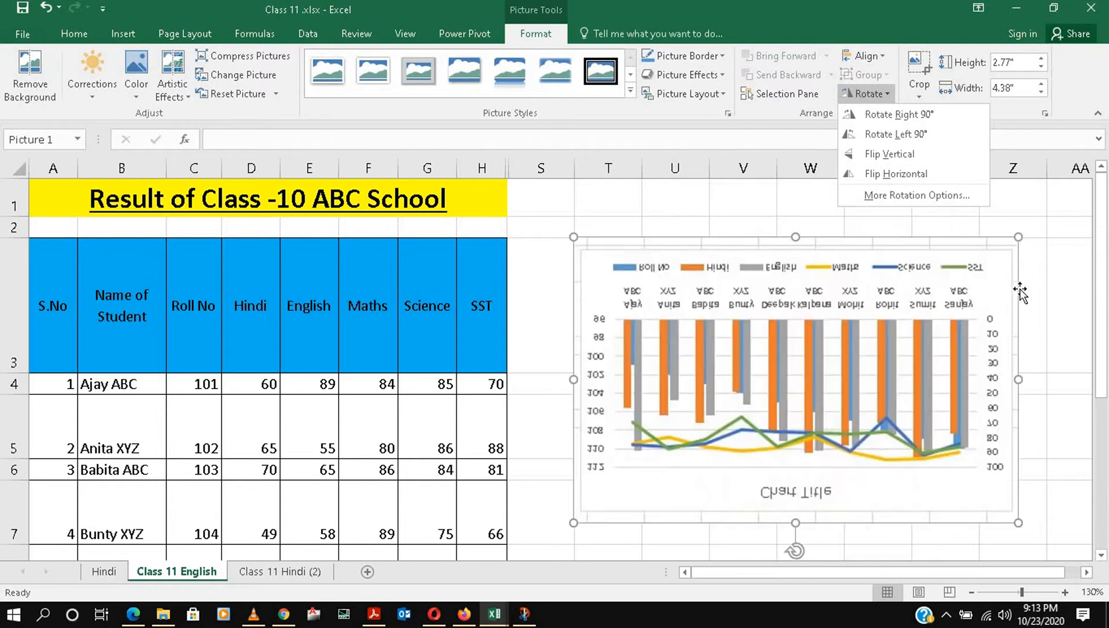
click(650, 278)
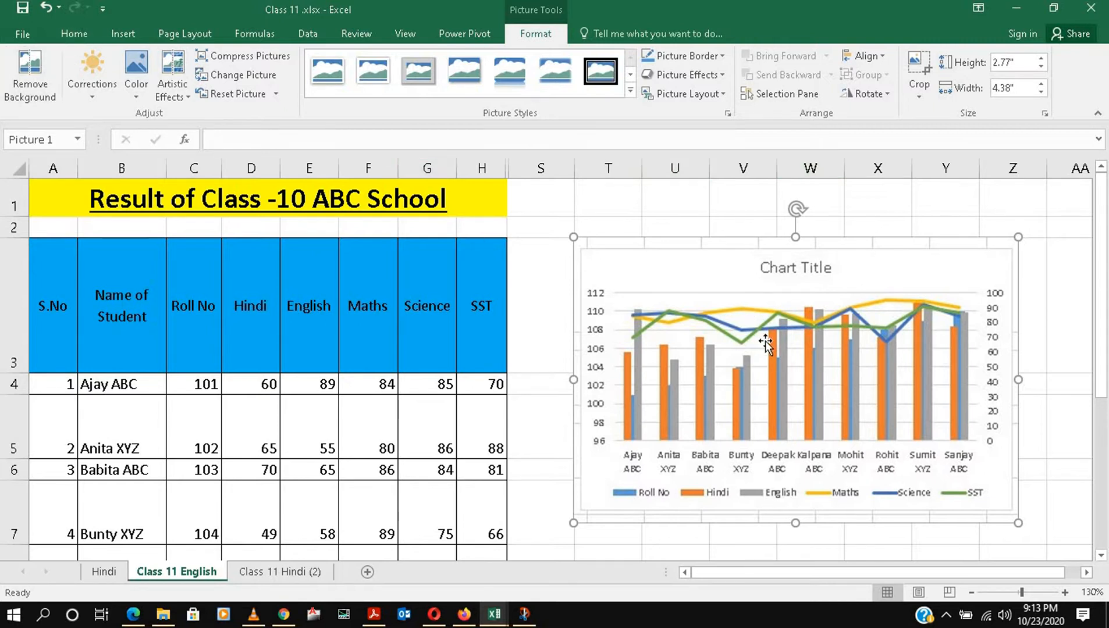
key(Delete)
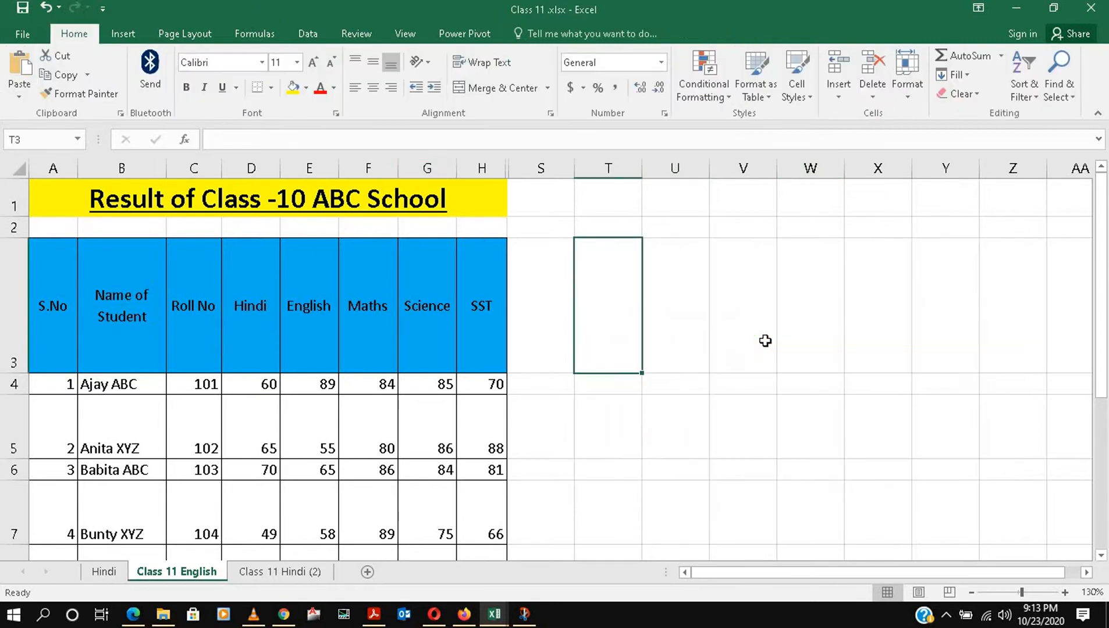
click(123, 33)
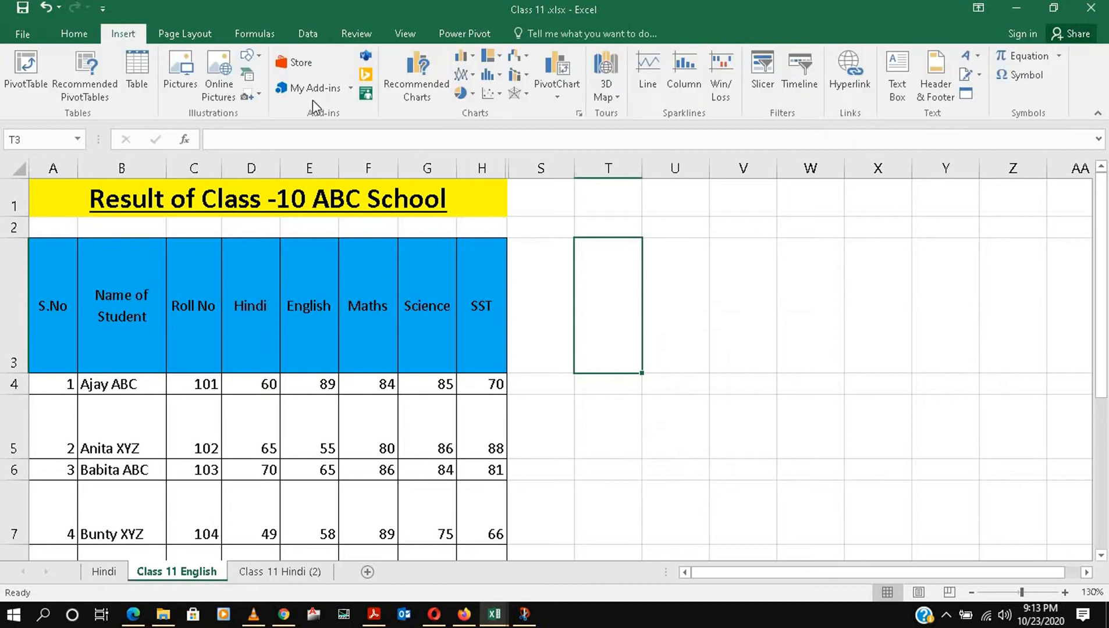
click(248, 55)
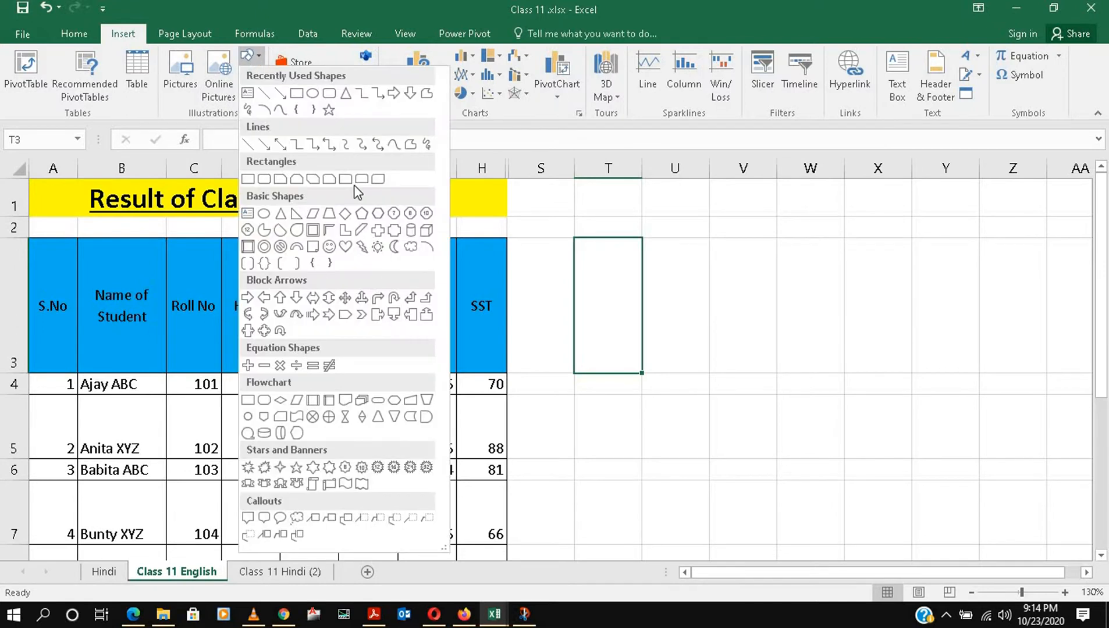
click(803, 327)
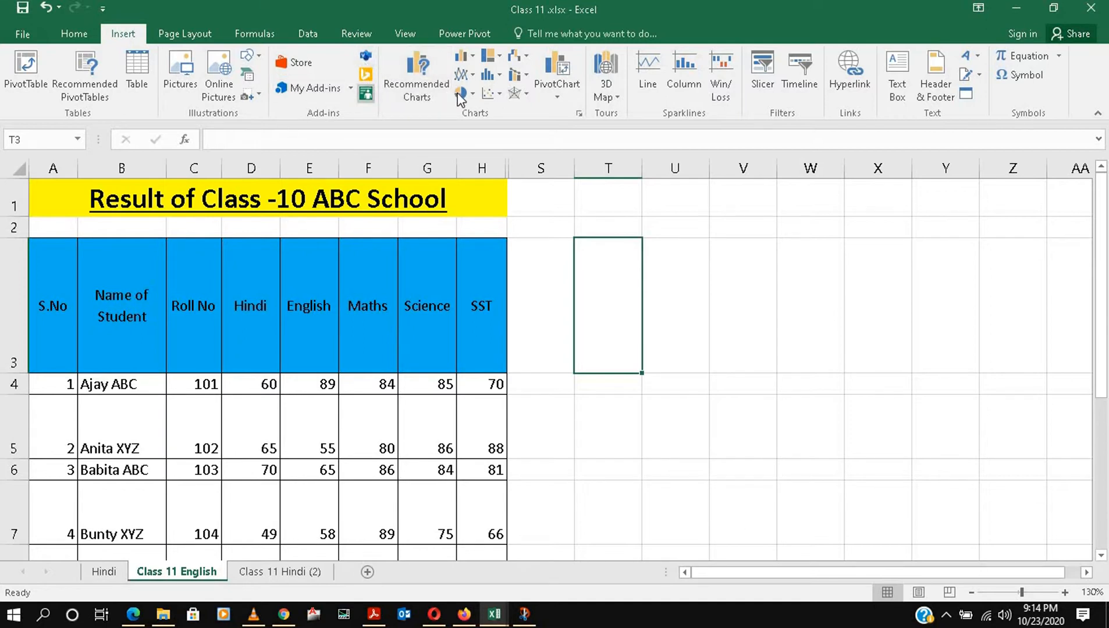
click(702, 316)
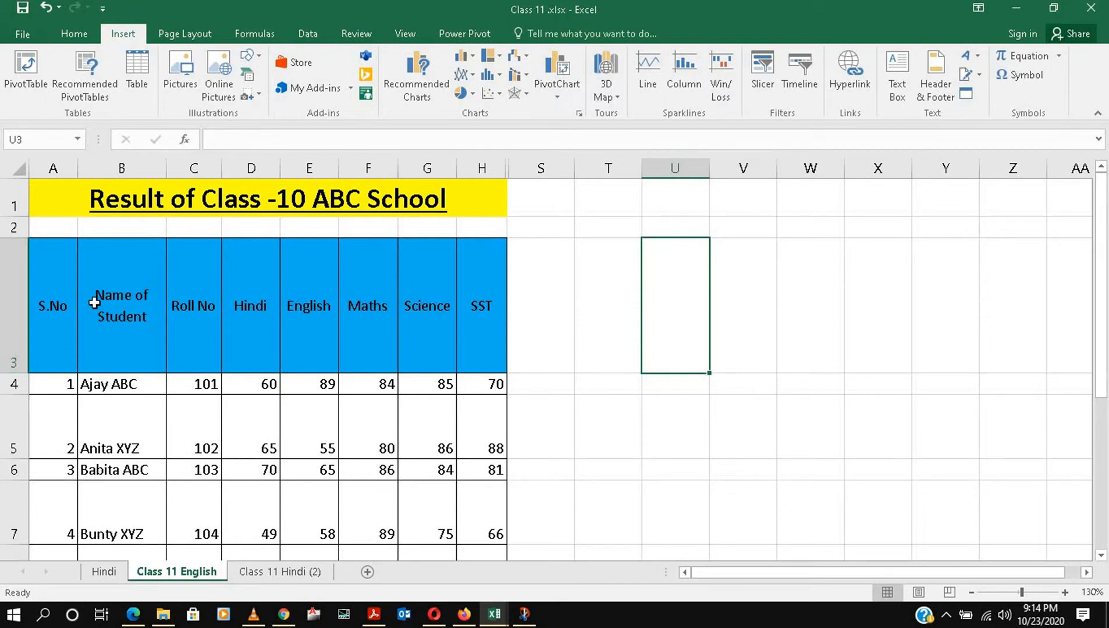
- Insert a clustered column chart from the student data, covering the Name of Student through SST columns with their headers
drag(113, 289, 413, 386)
scroll(413, 384, up, 2)
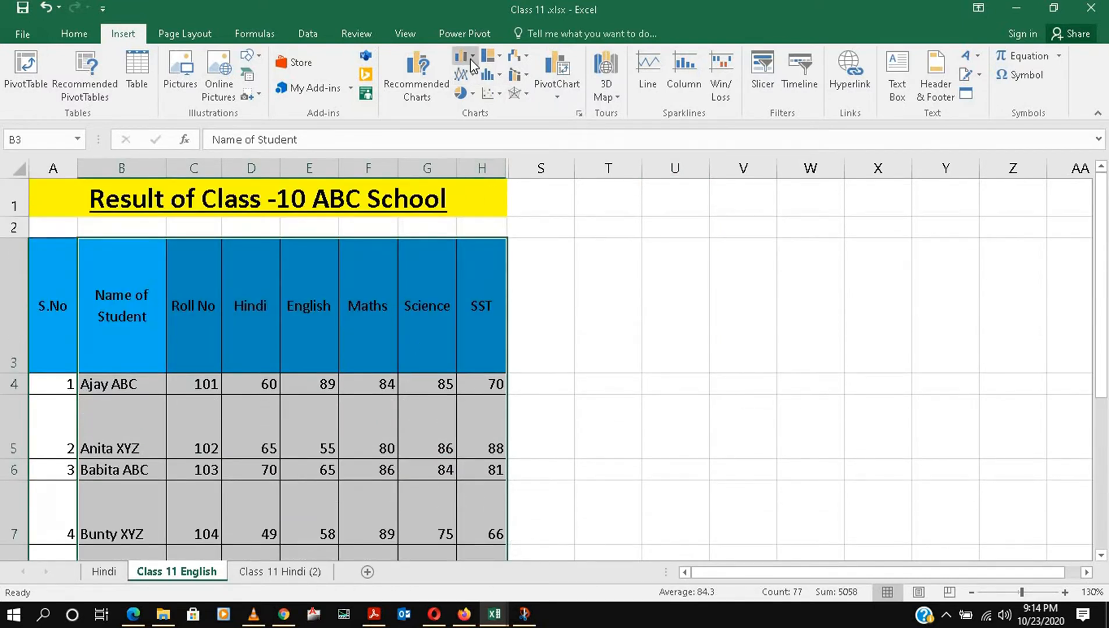
click(471, 59)
click(475, 101)
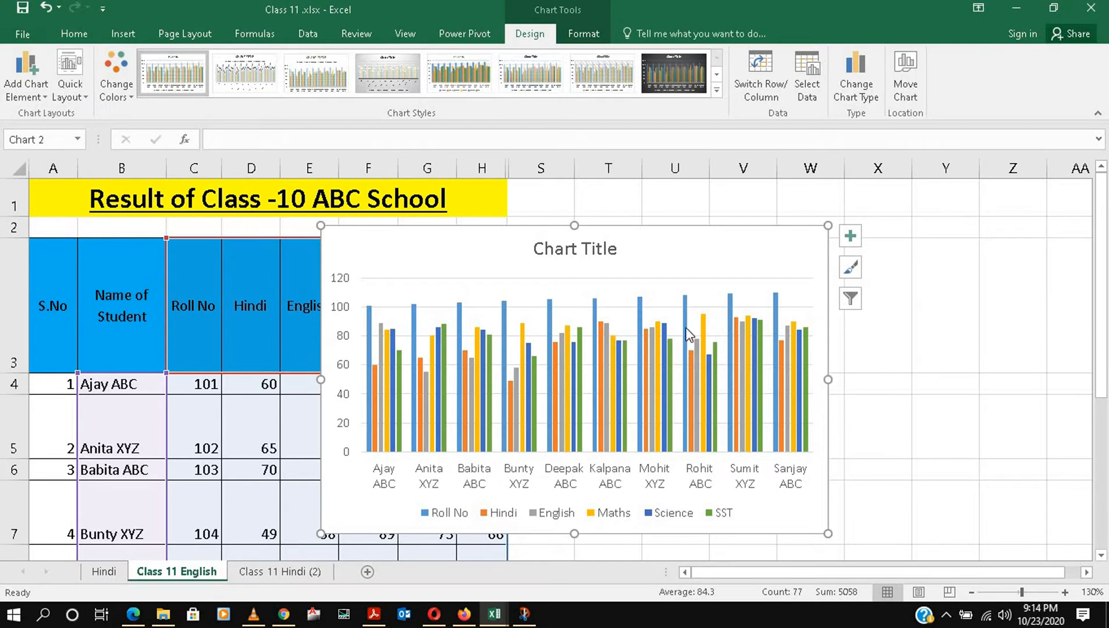
- Filter the Roll No series out of the column chart, keeping only the five subject series
click(851, 300)
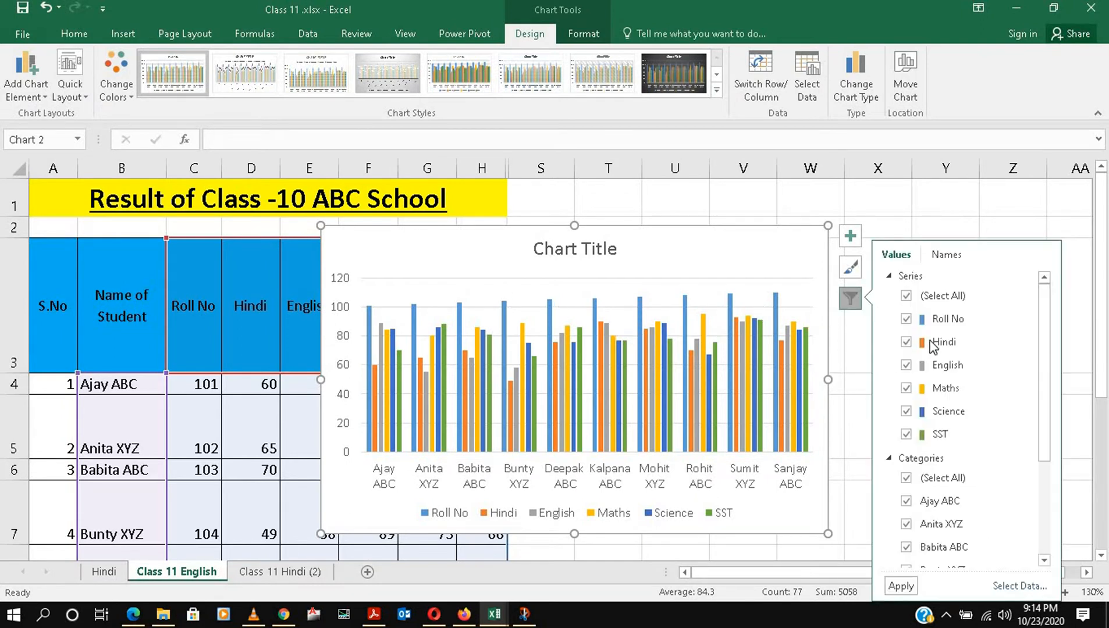
click(906, 318)
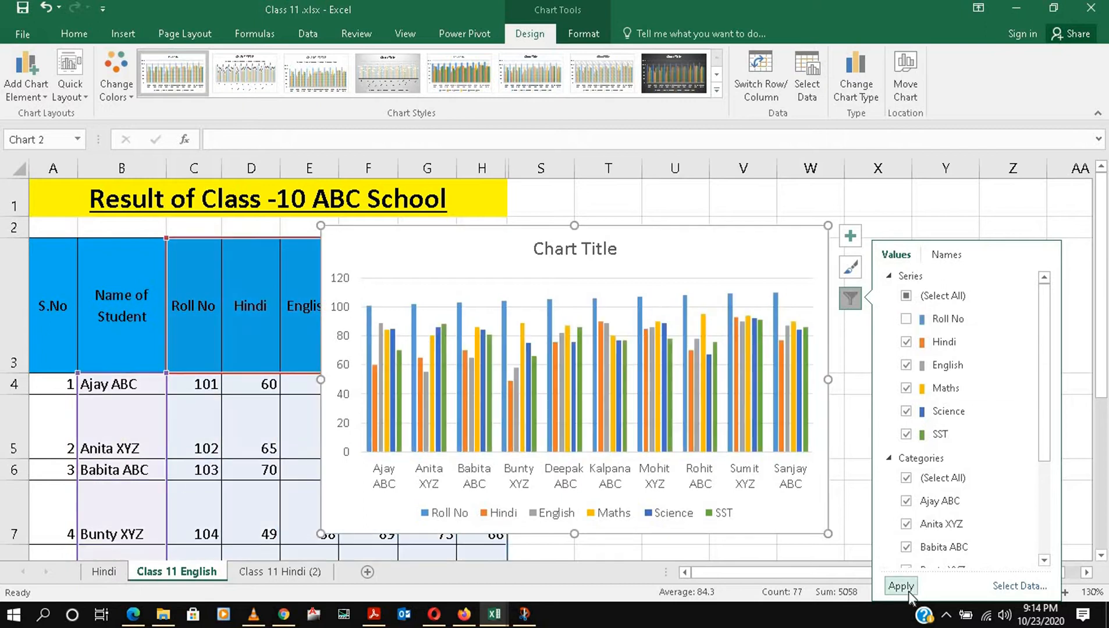
click(902, 586)
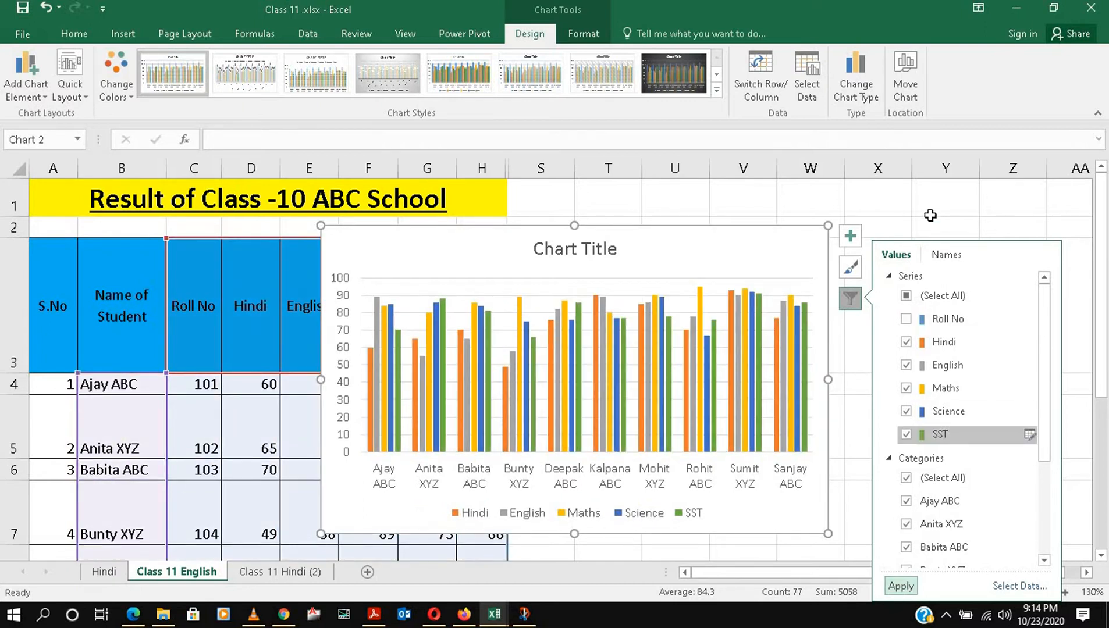
click(937, 201)
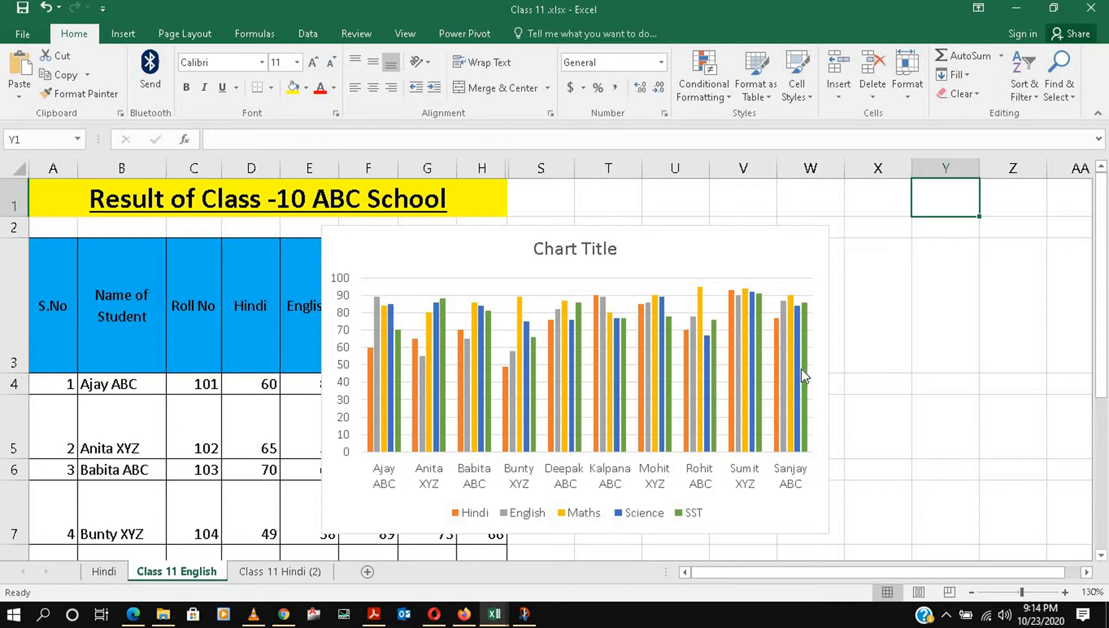
- Preview the available chart styles, such as Style 3 and Style 14, on the column chart without applying one
click(815, 315)
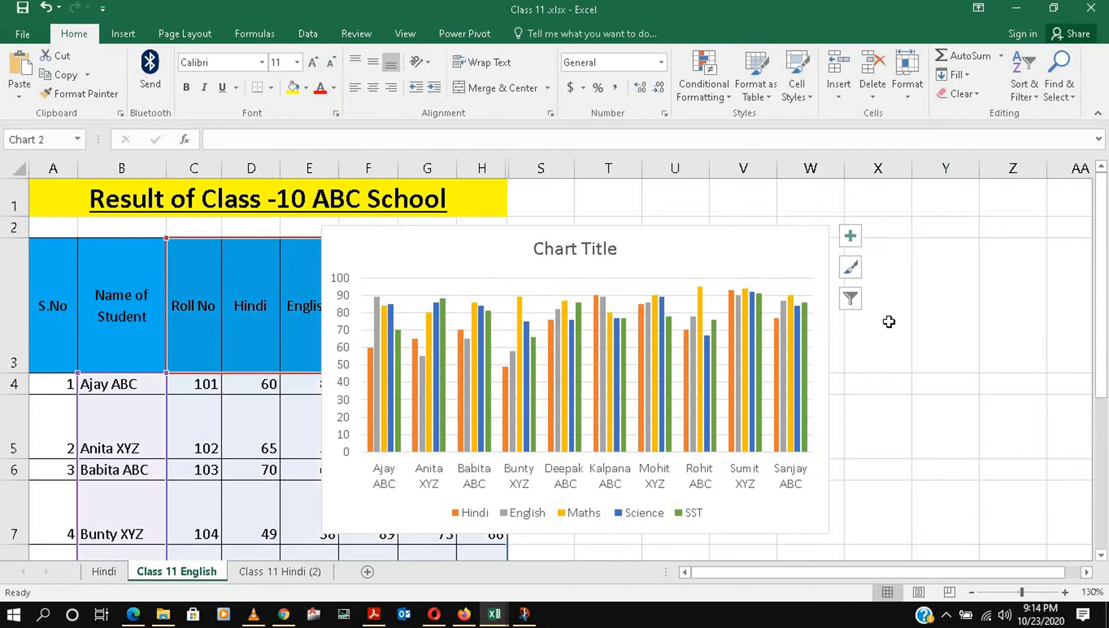
click(852, 274)
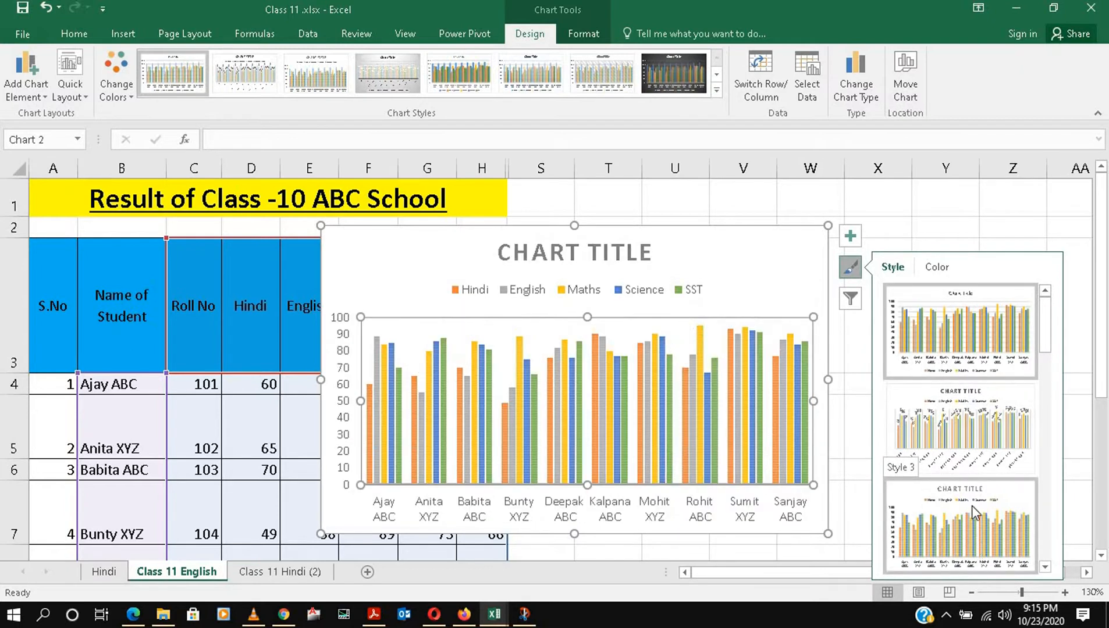
scroll(969, 500, down, 5)
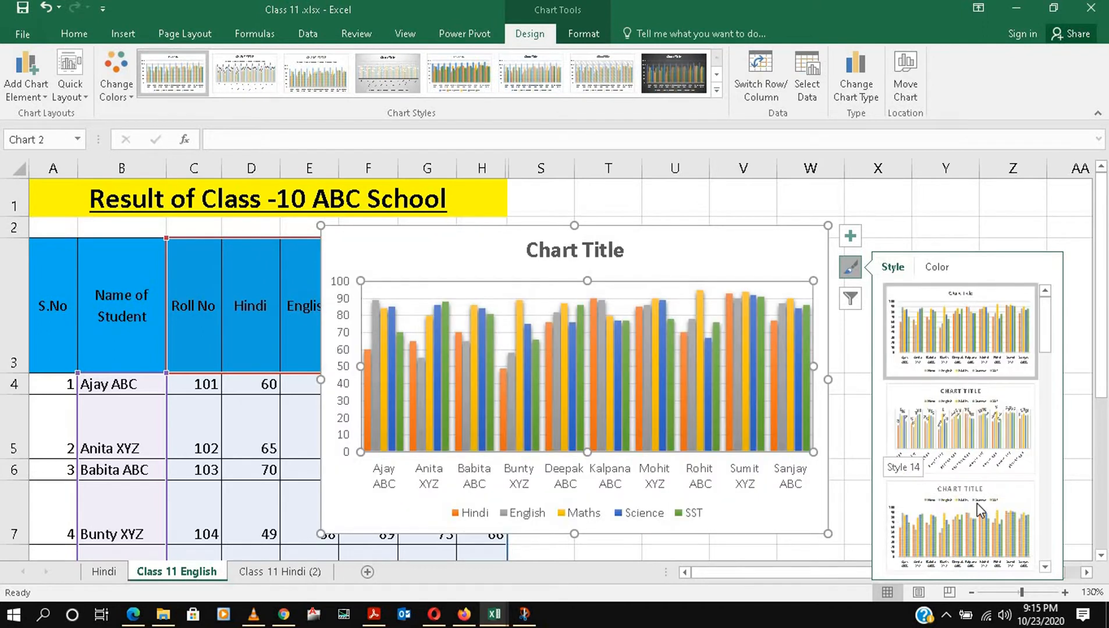
click(961, 209)
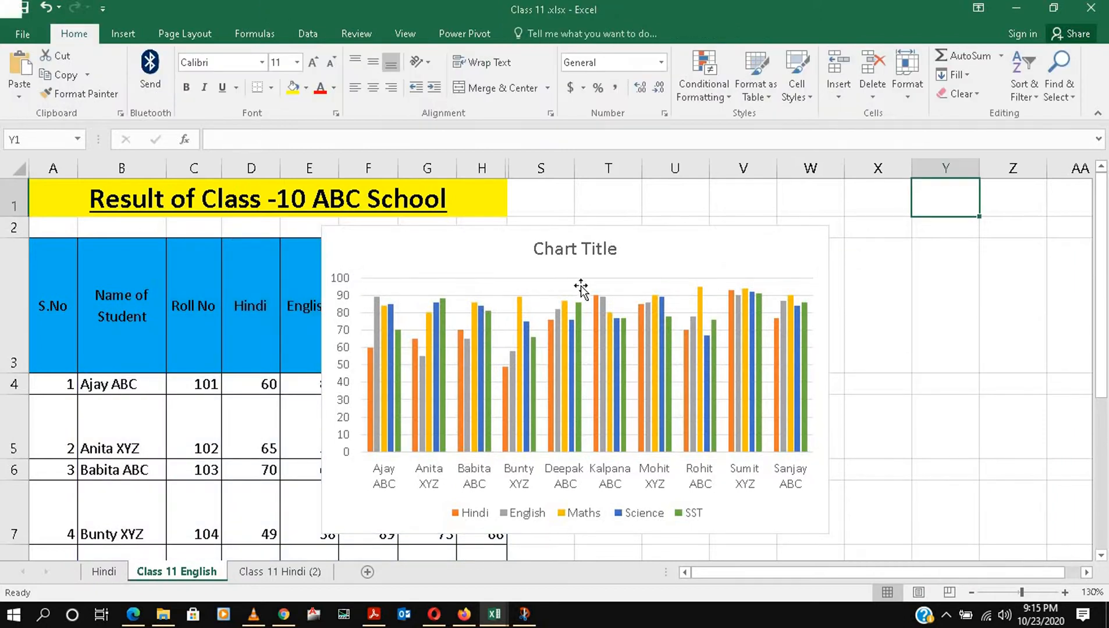
- Move the column chart clear of the results table to around column AA, rows 5 to 7, and make it smaller
drag(470, 258, 1014, 422)
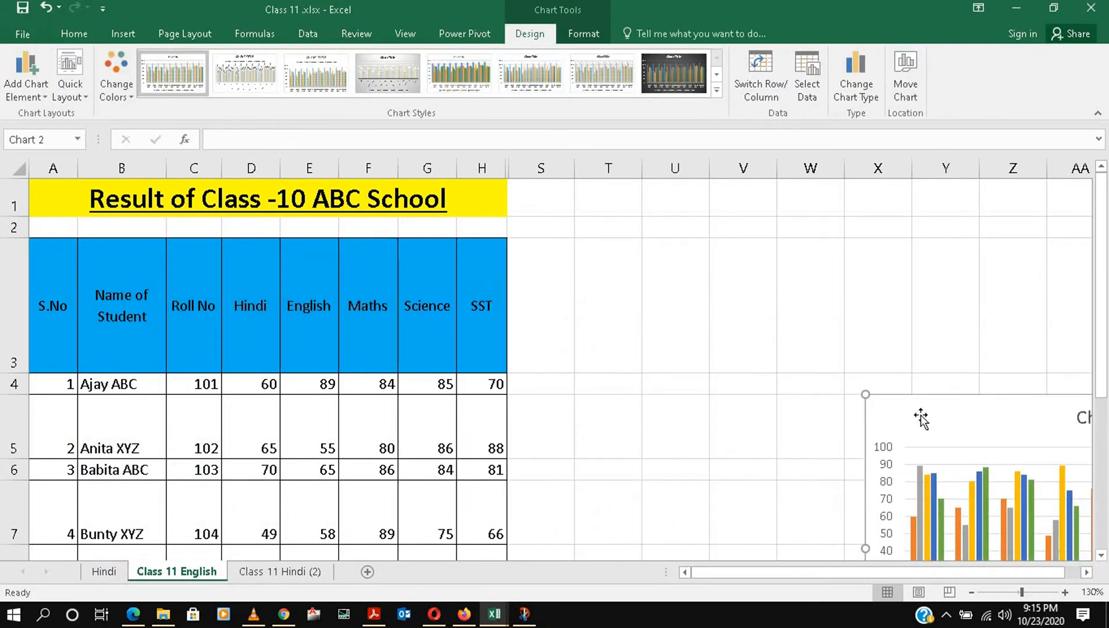
drag(865, 395, 1059, 450)
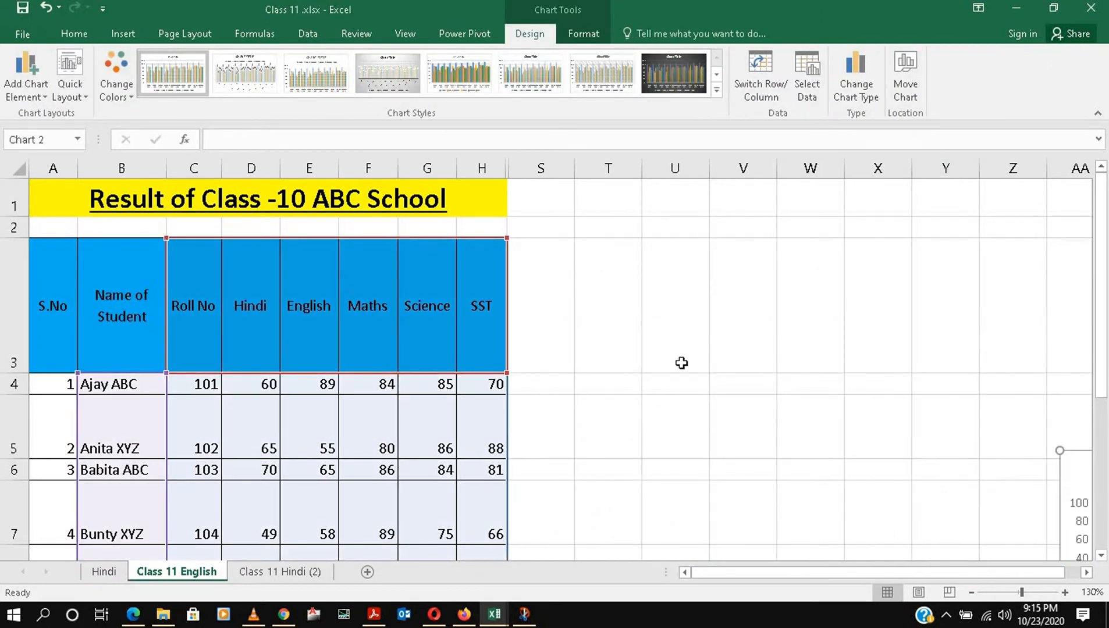
click(598, 365)
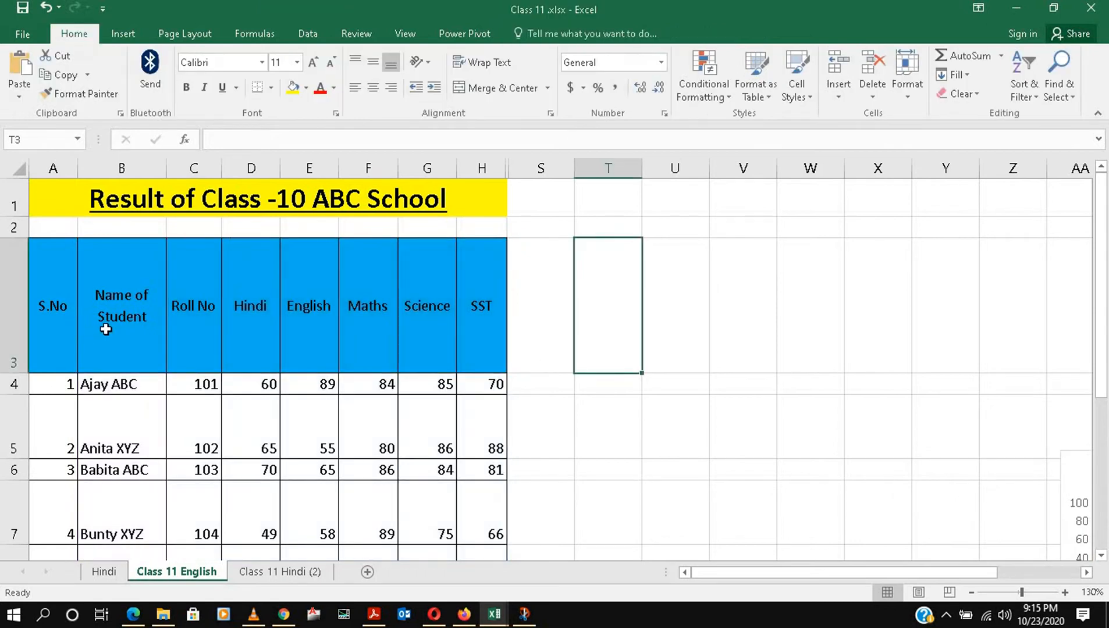
- Insert a waterfall chart from the Name of Student through SST columns, including their headers, after previewing the hierarchy charts
drag(106, 330, 494, 488)
scroll(460, 361, up, 2)
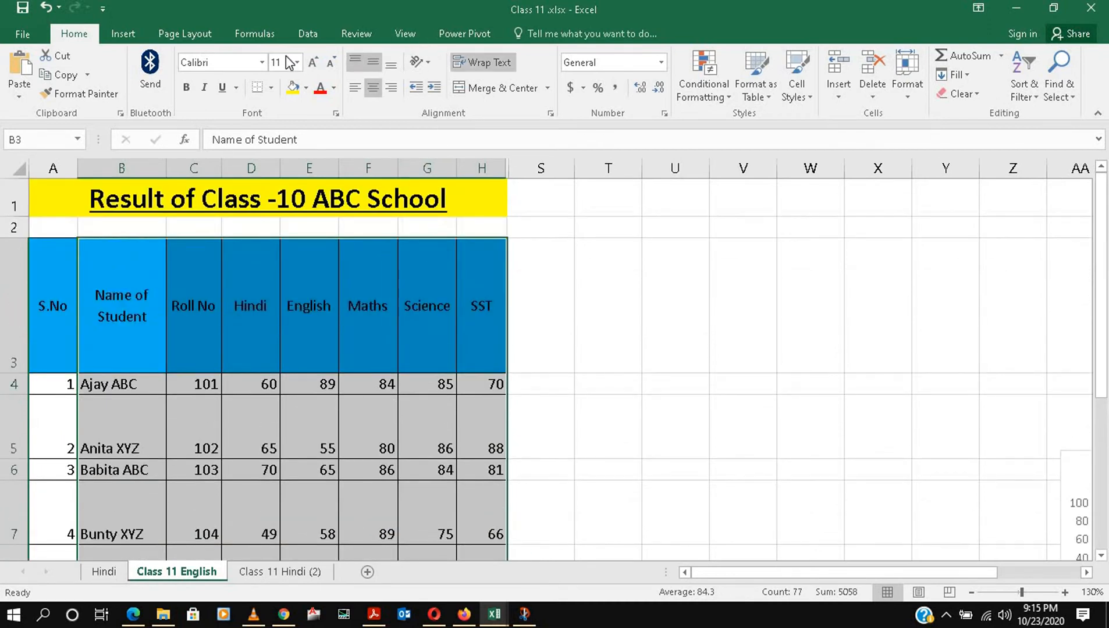
click(123, 34)
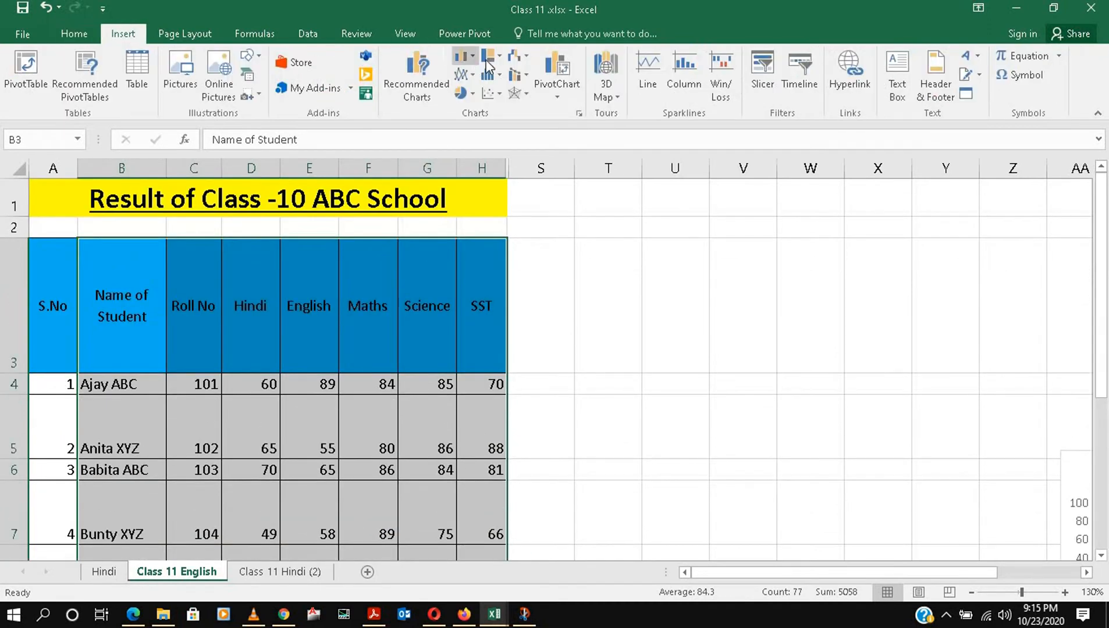
click(495, 58)
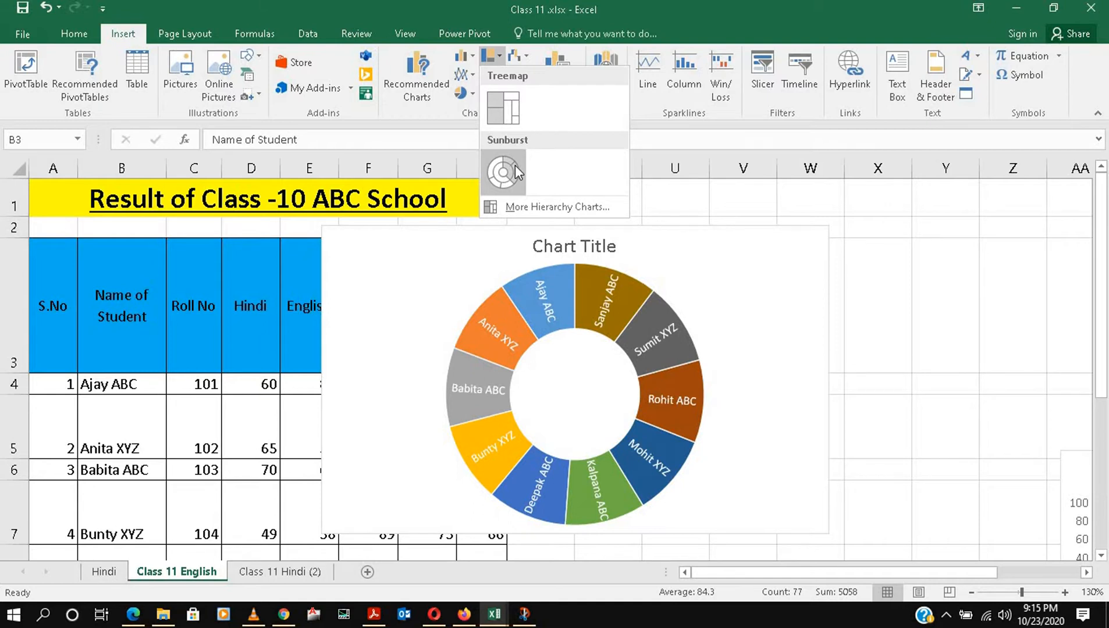
click(528, 54)
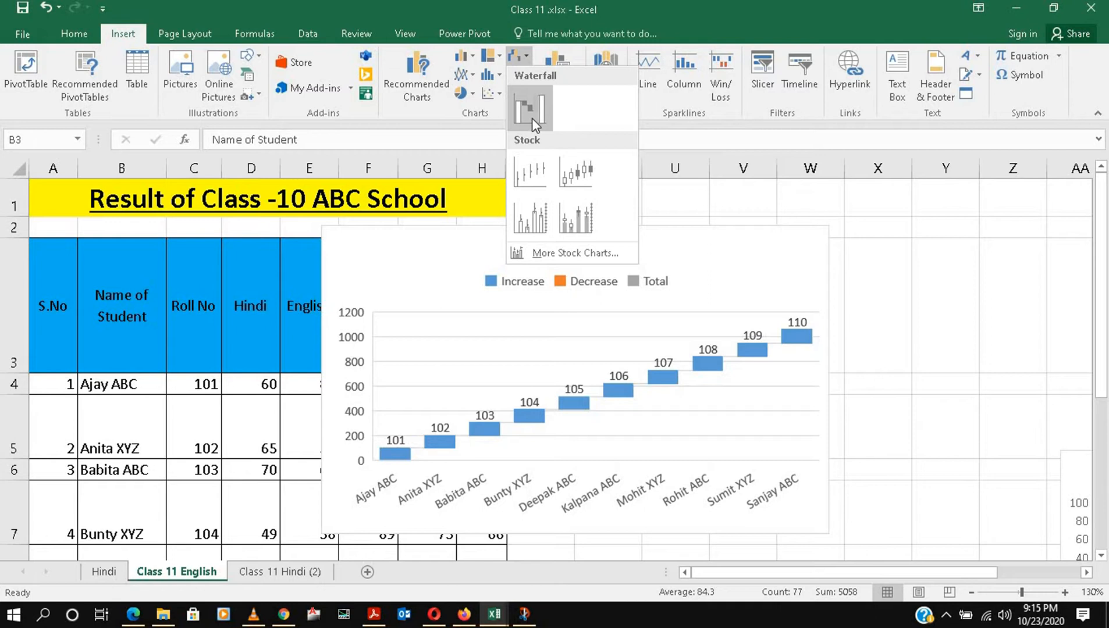
click(532, 115)
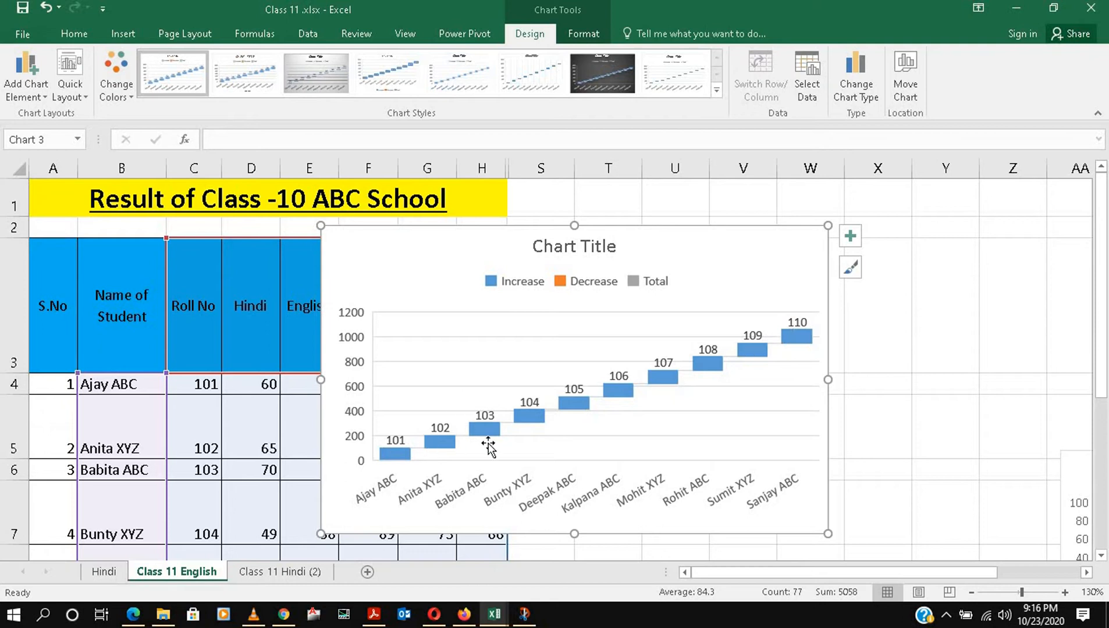
- Preview the available styles on the waterfall chart without applying one and examine its Increase, Decrease and Total legend
click(850, 268)
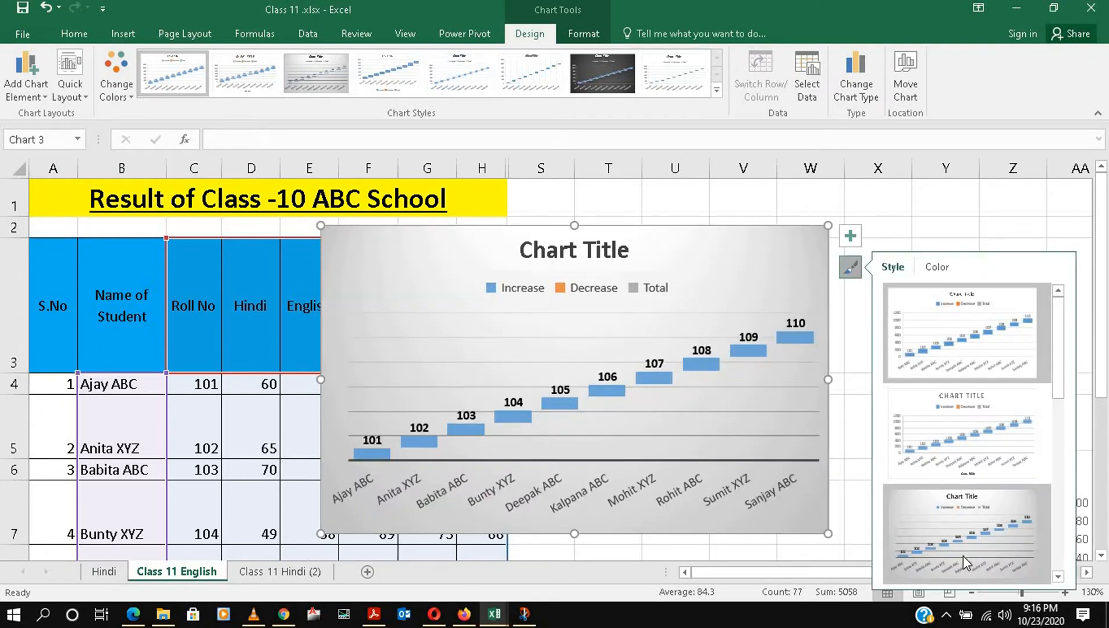
click(917, 227)
click(712, 420)
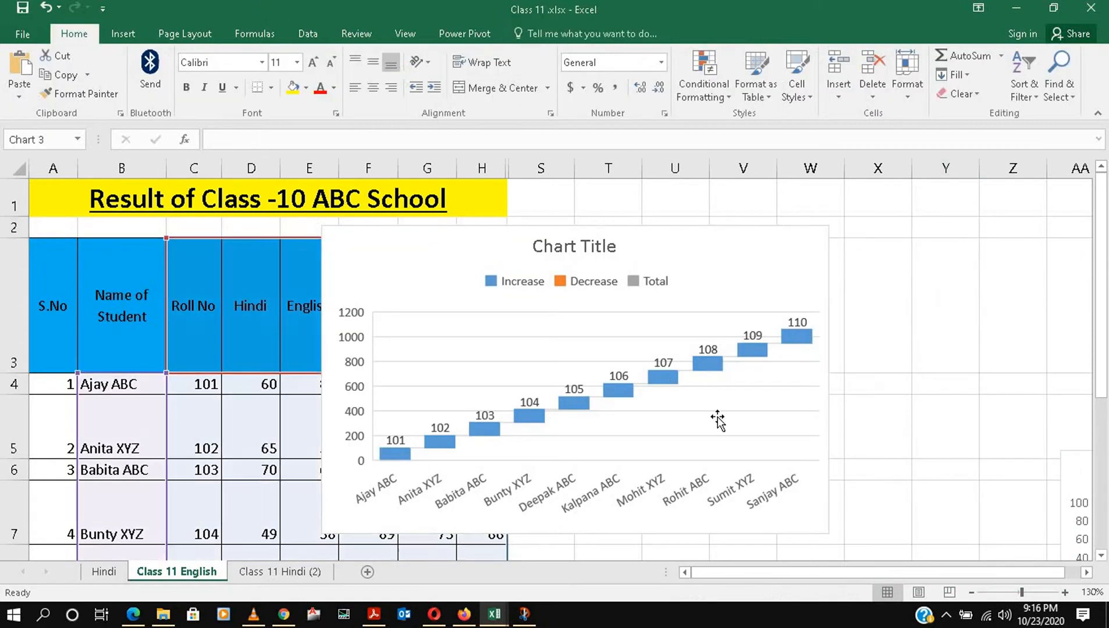
click(589, 287)
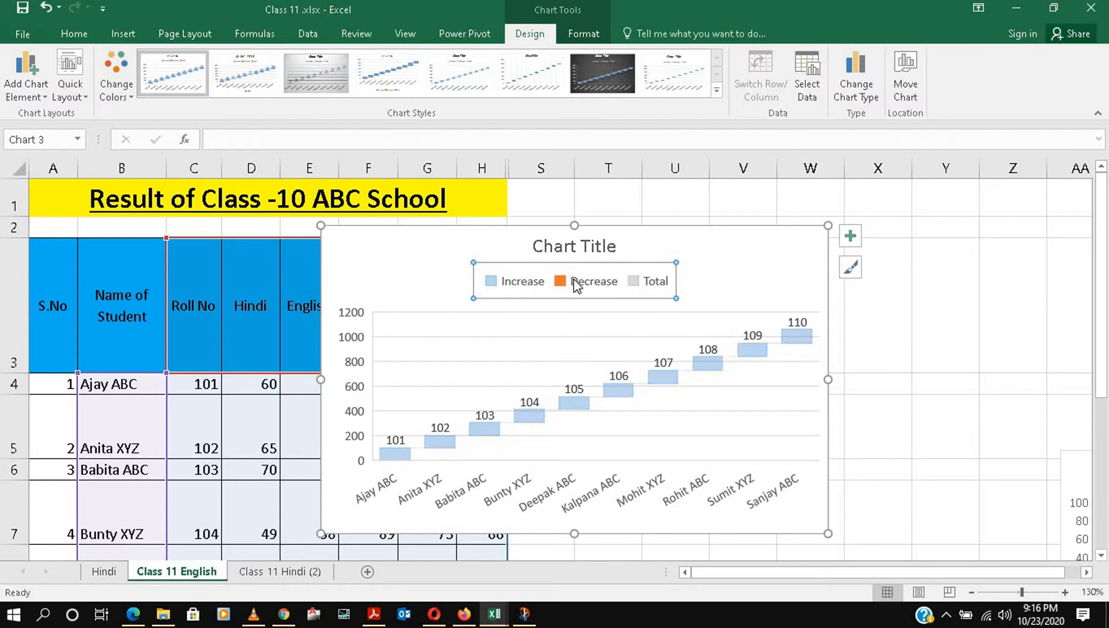
click(795, 442)
click(880, 371)
click(703, 382)
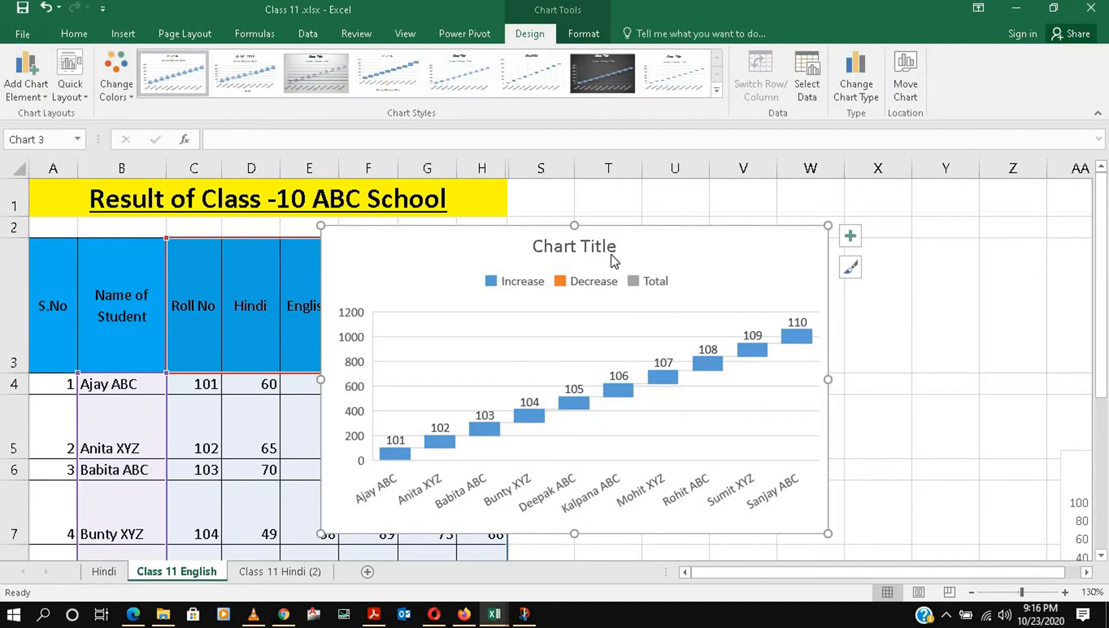
- Shrink the waterfall chart and move it off the results table, next to the column chart
drag(320, 225, 470, 330)
drag(635, 471, 1048, 519)
click(566, 390)
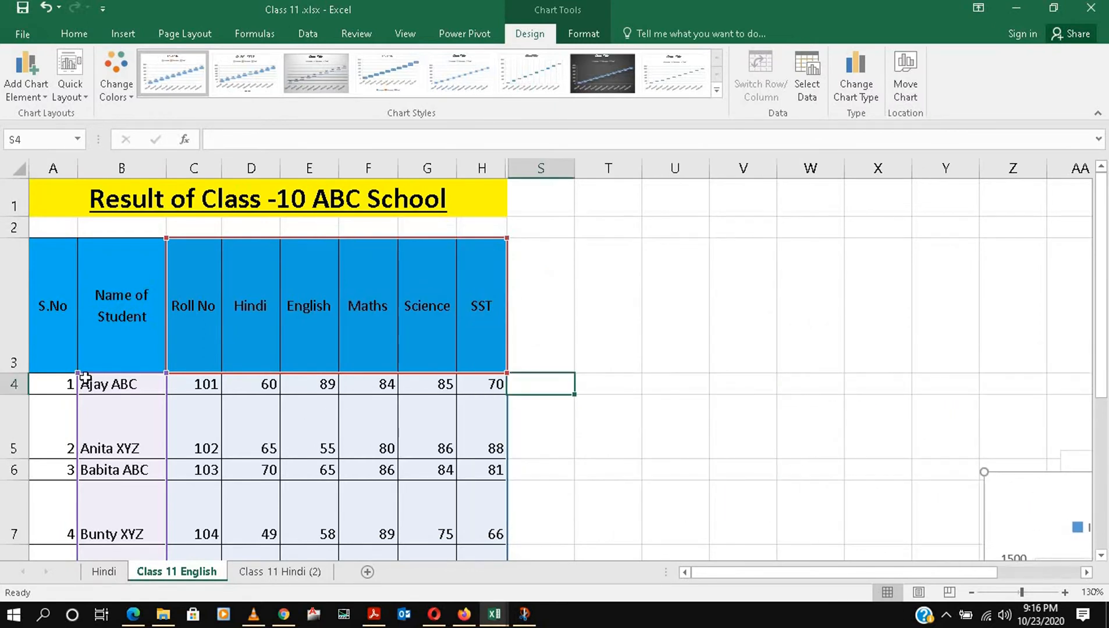
- Insert a 2-D line chart with markers from the Name of Student through SST columns with their headers
drag(101, 318, 486, 487)
scroll(486, 486, up, 2)
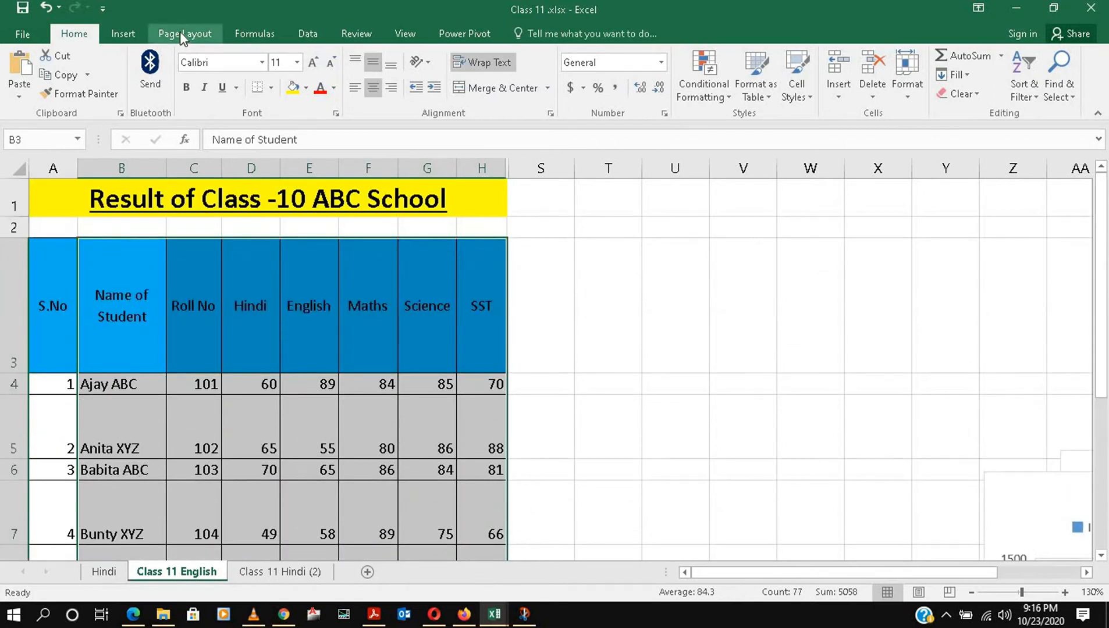
click(123, 34)
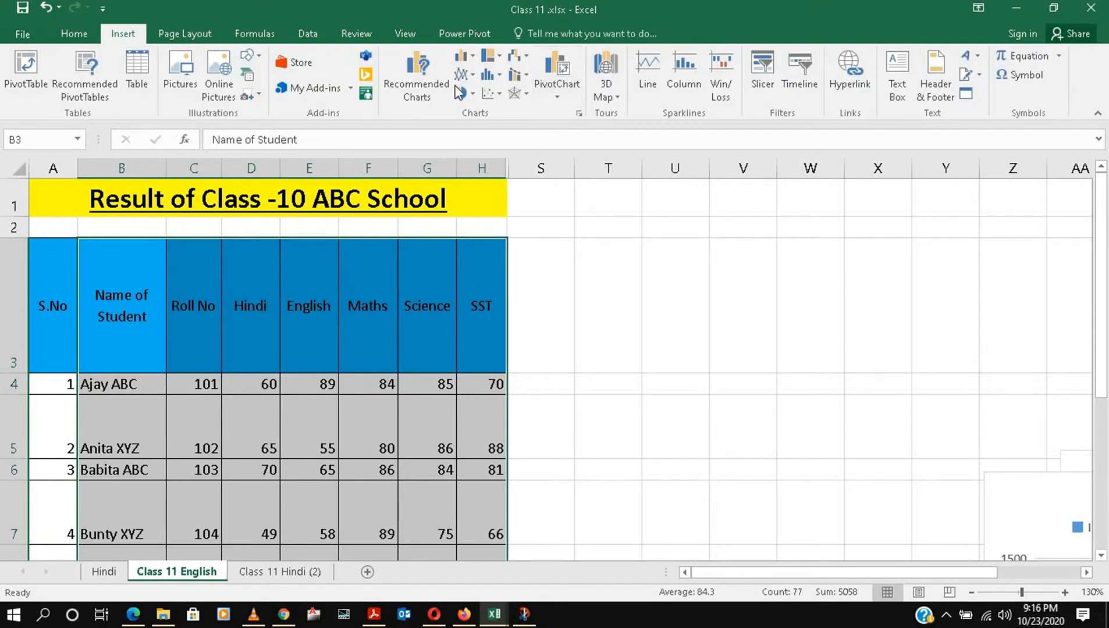
click(471, 76)
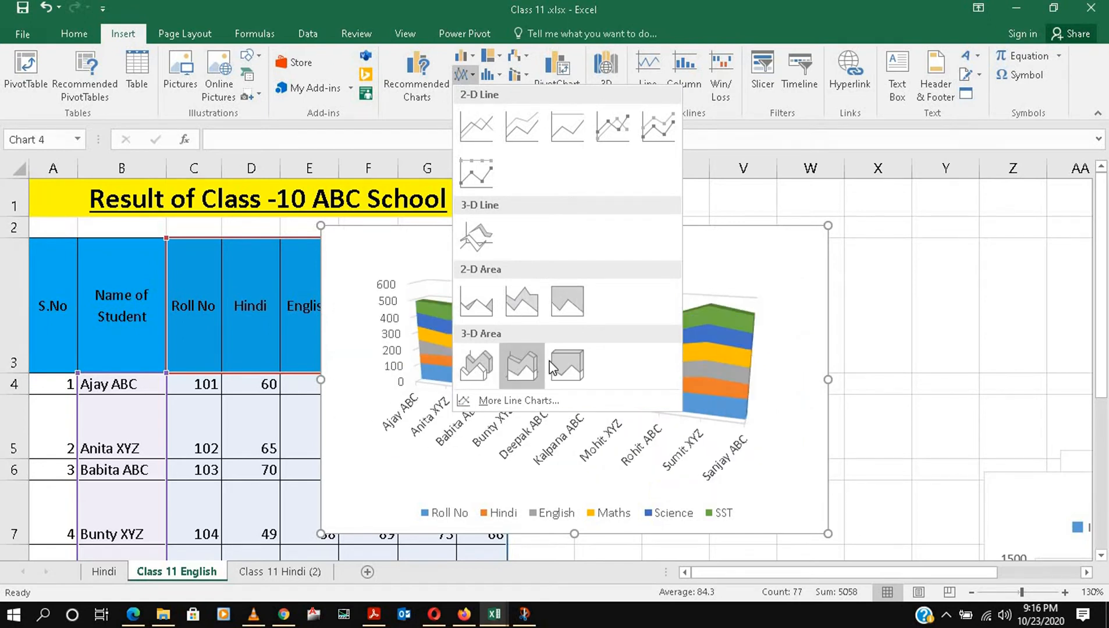
click(611, 133)
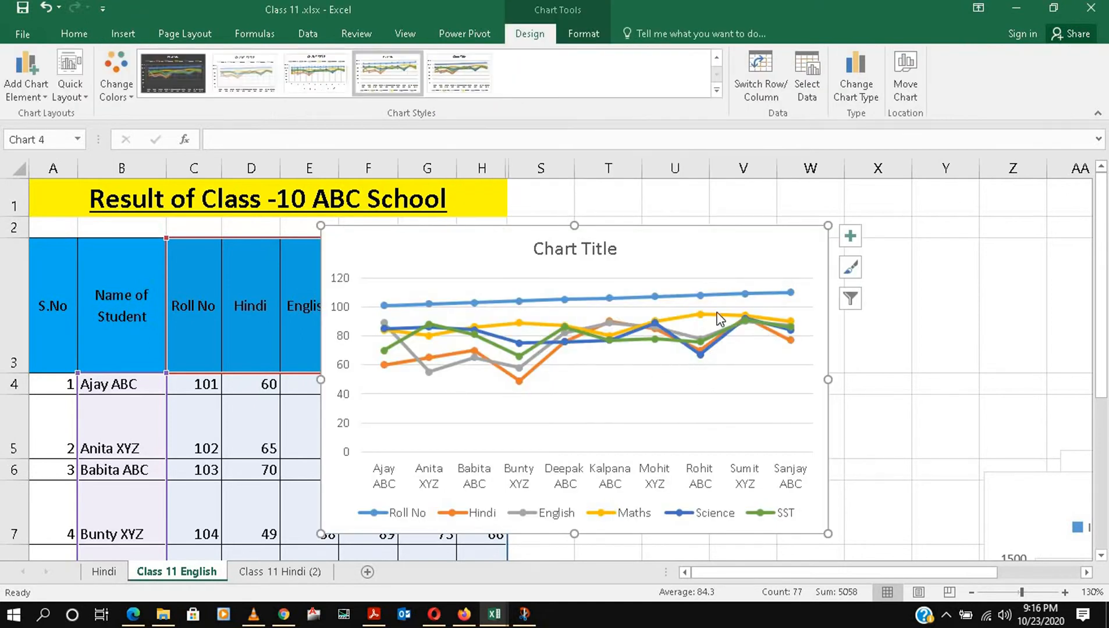
- Filter the Roll No series out of the line chart, keeping only the five subject series
click(851, 298)
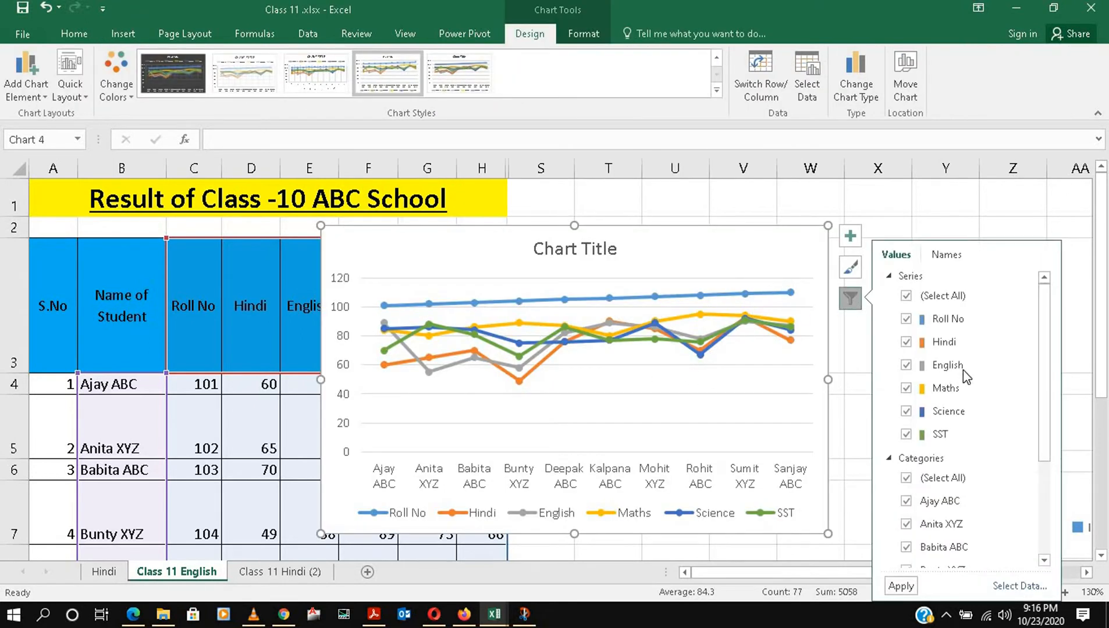
click(957, 322)
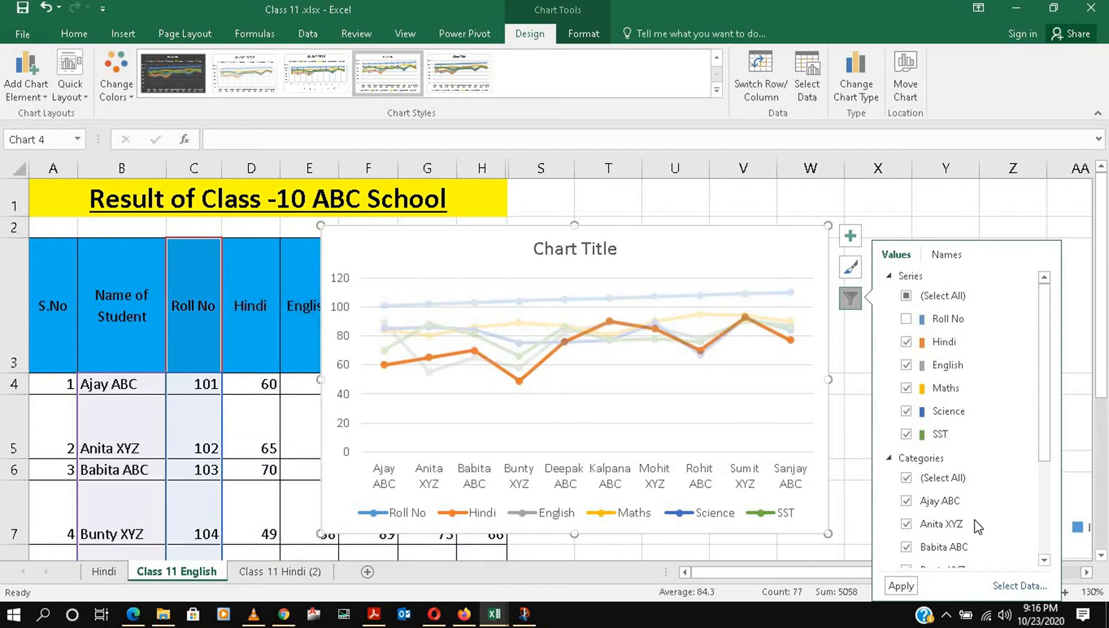
click(901, 586)
click(953, 196)
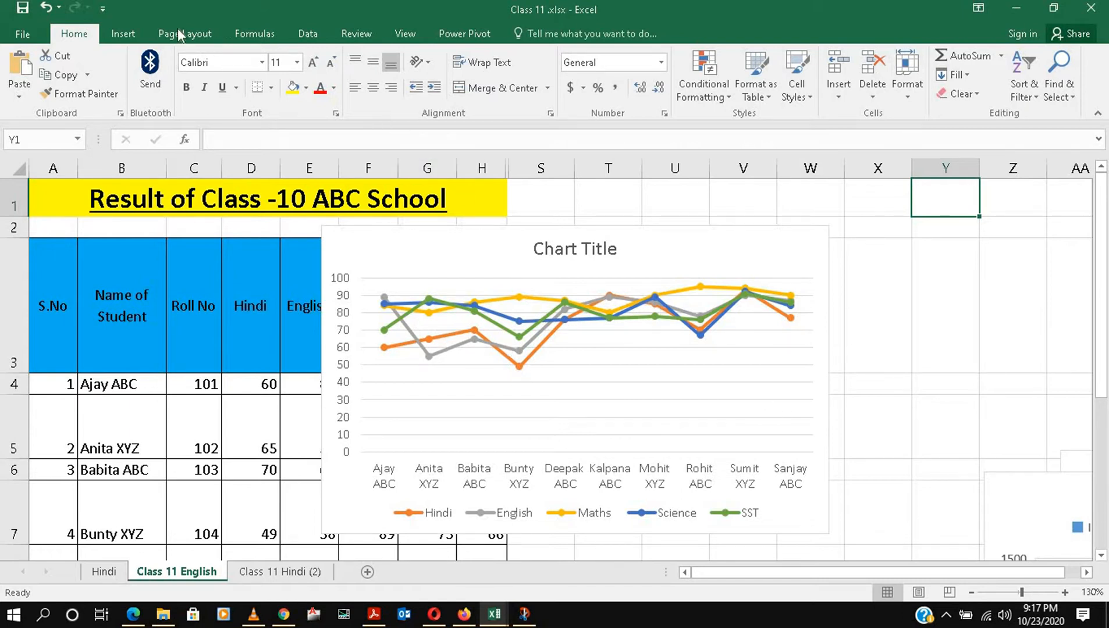
- View the color palettes and preview chart styles such as Style 9 on the line chart without applying any
click(598, 392)
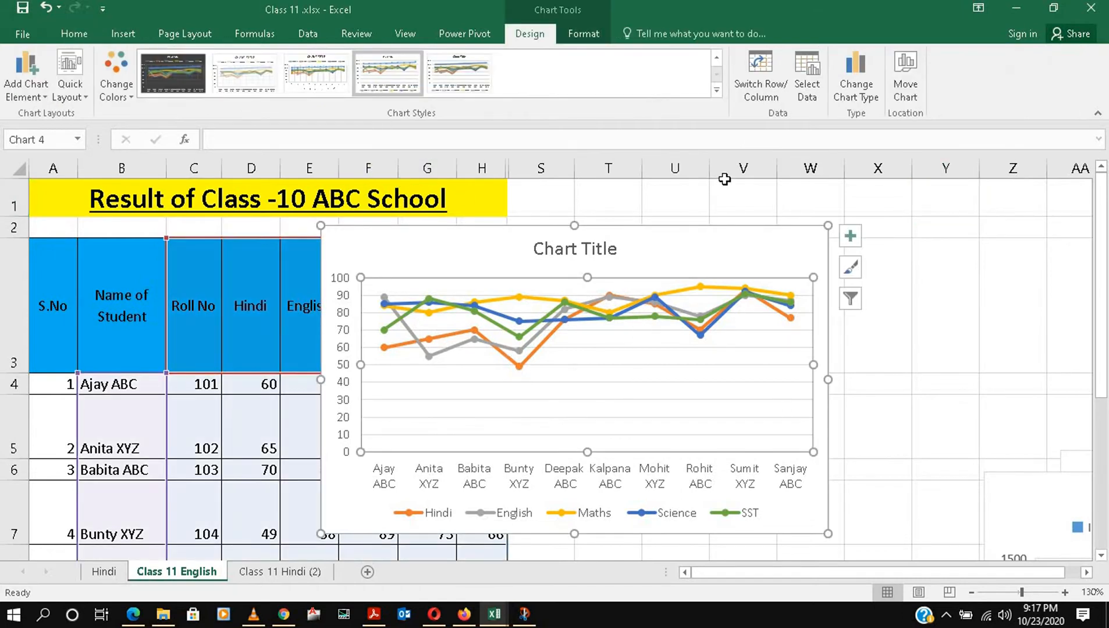
click(121, 88)
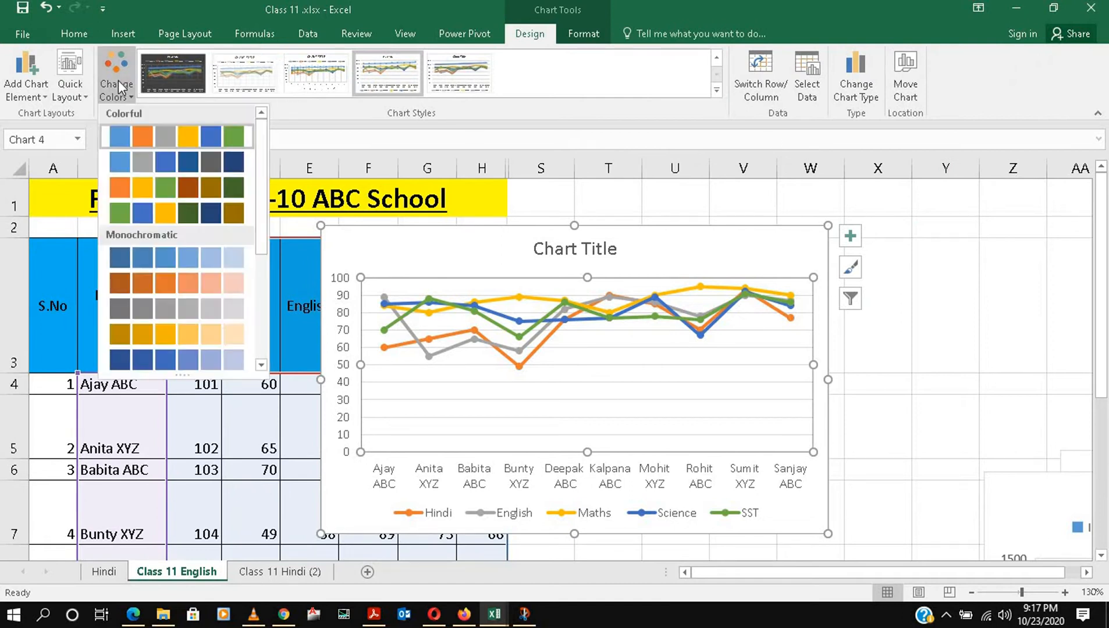
click(120, 88)
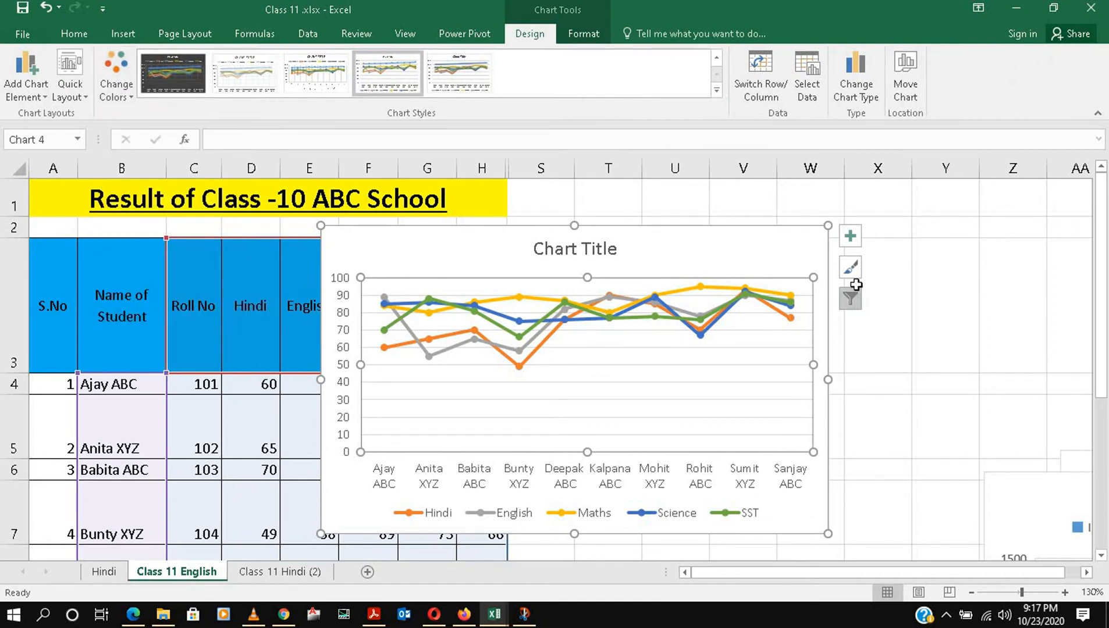
click(852, 267)
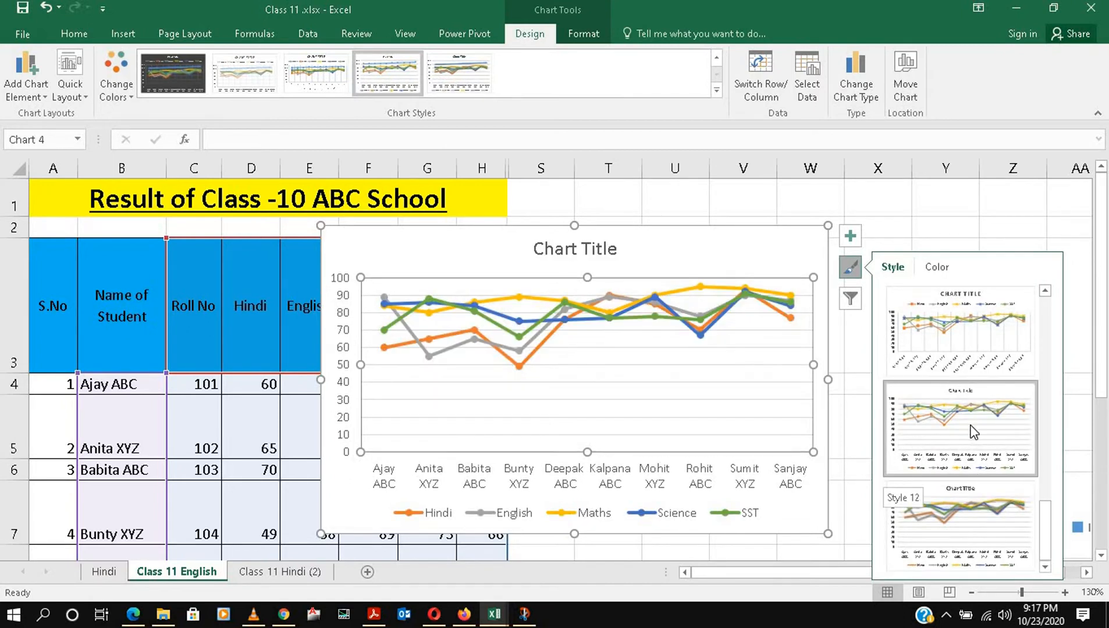
scroll(971, 429, up, 3)
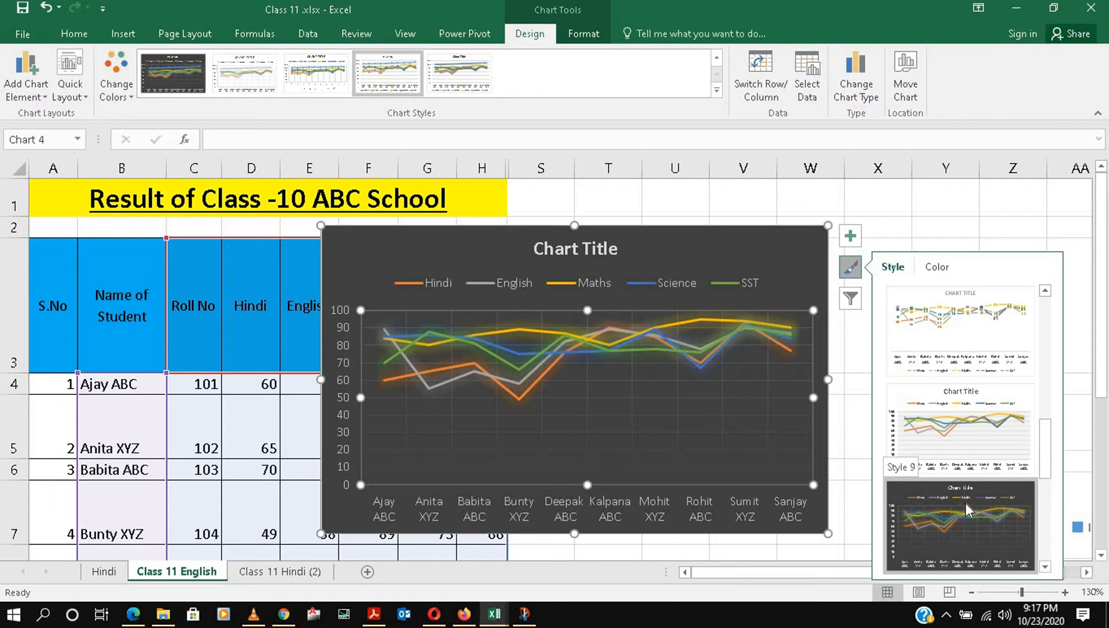
click(976, 205)
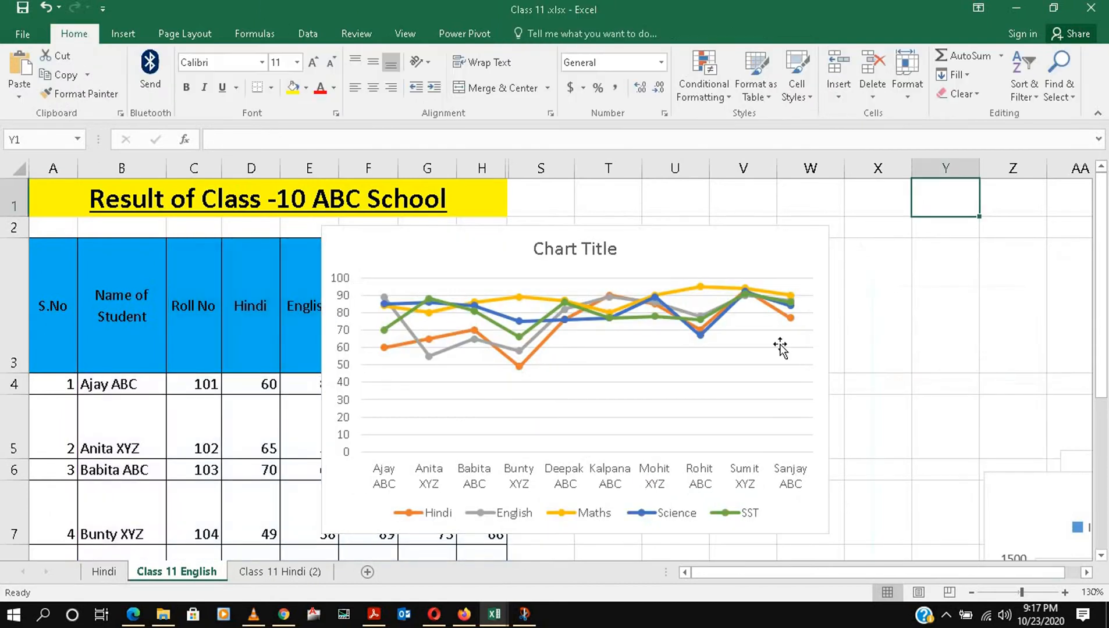
- Shrink the line chart and move it off the results table, next to the other parked charts
click(648, 307)
drag(395, 250, 757, 342)
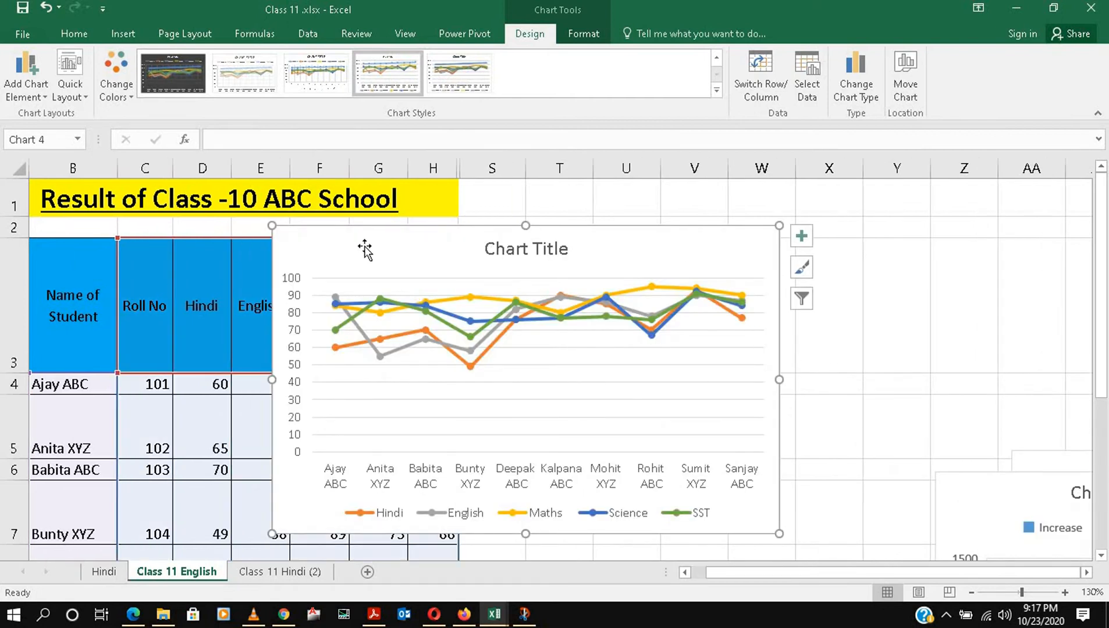
drag(279, 229, 495, 354)
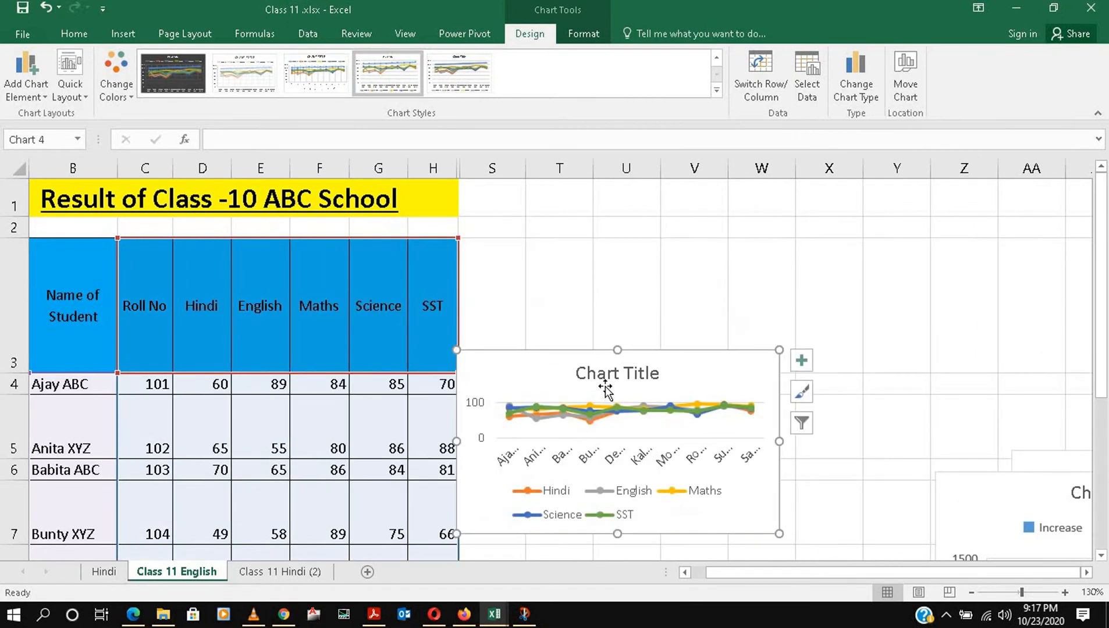
drag(577, 366, 934, 482)
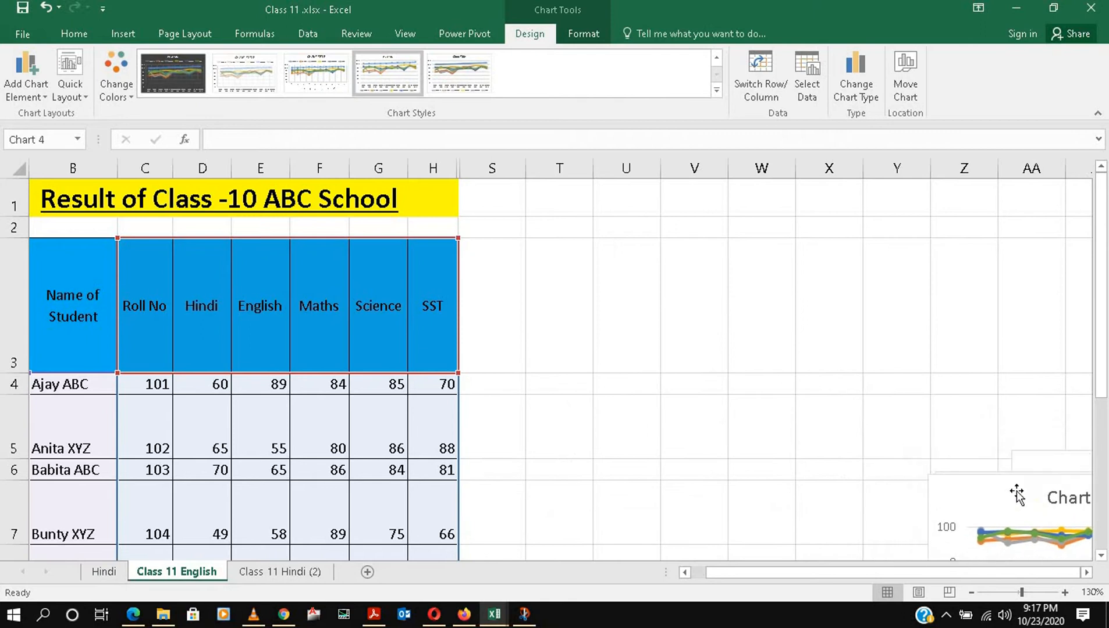
click(532, 295)
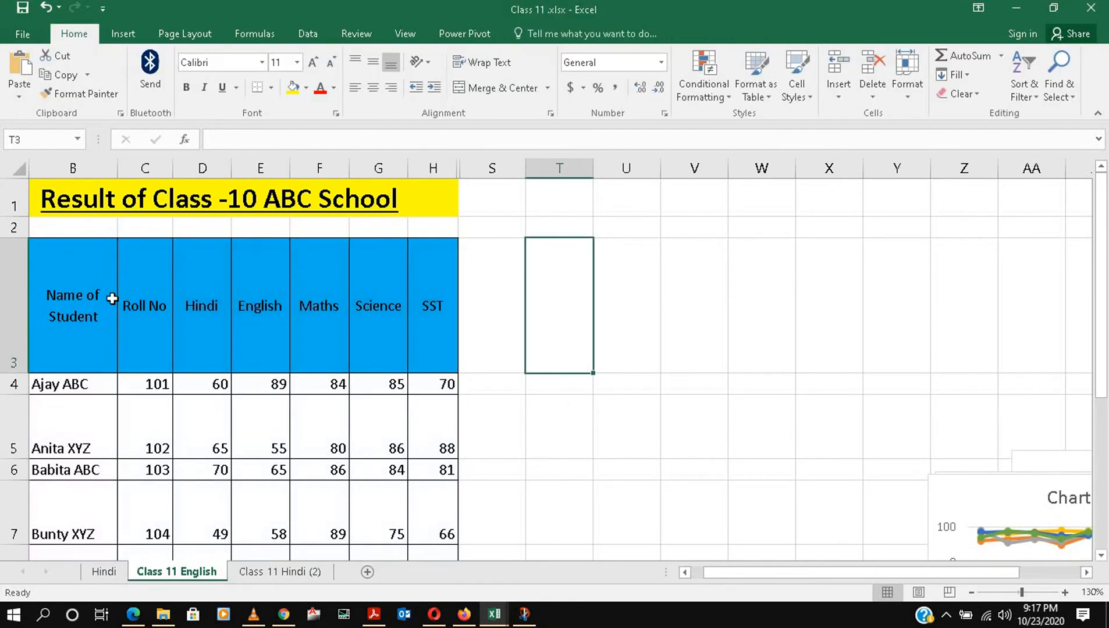
- Insert a 3-D line chart from the Name of Student through SST columns with their headers
drag(84, 318, 425, 492)
scroll(407, 383, up, 1)
scroll(407, 383, up, 1)
click(208, 37)
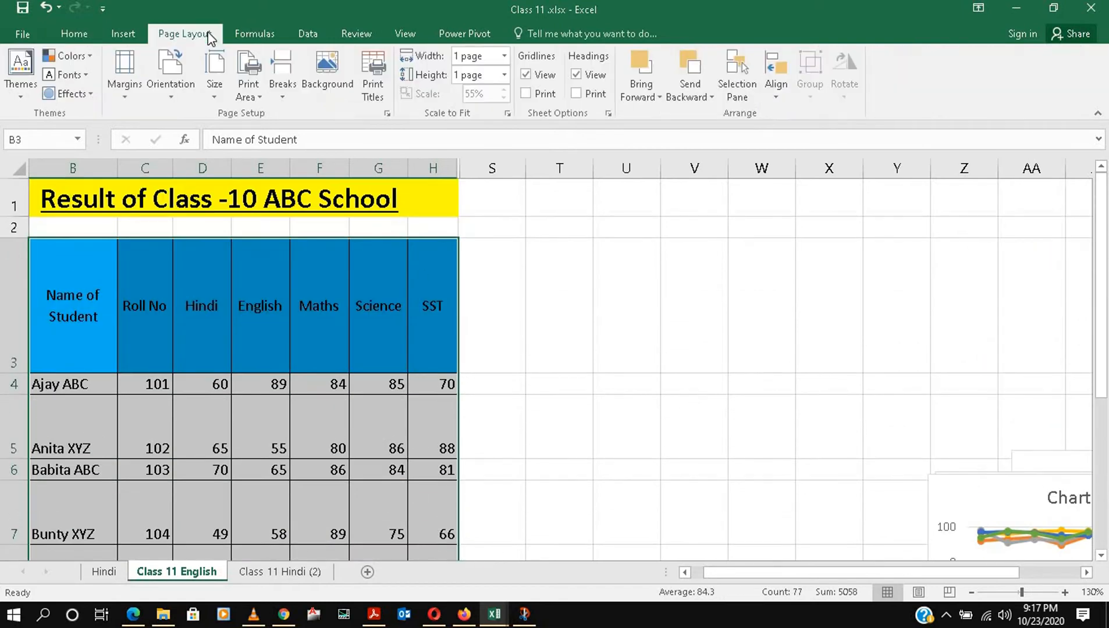
click(122, 34)
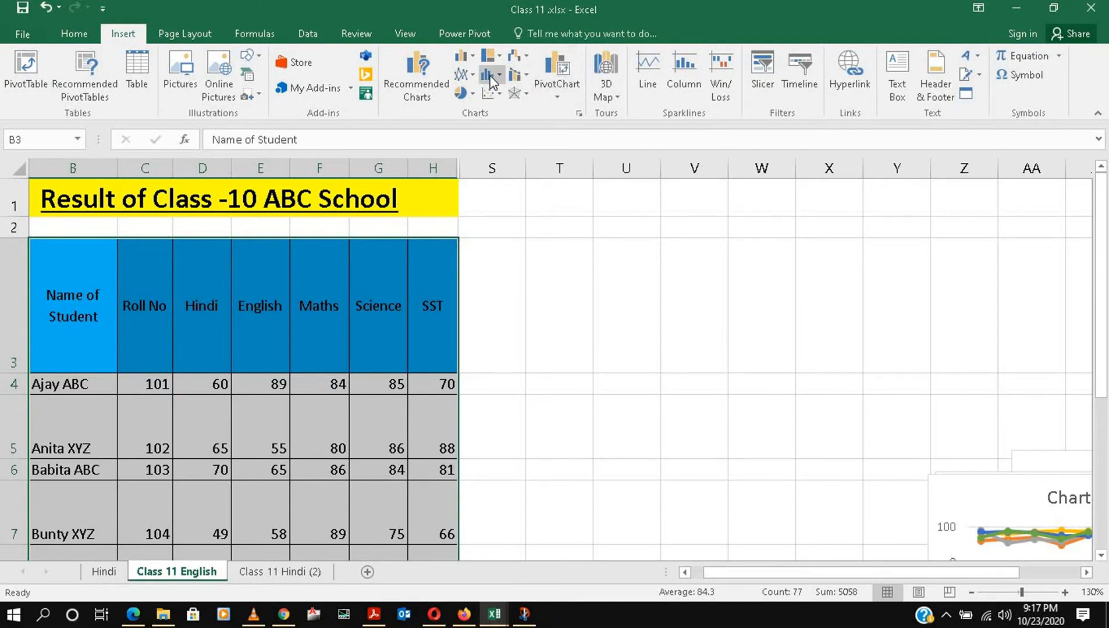
click(463, 75)
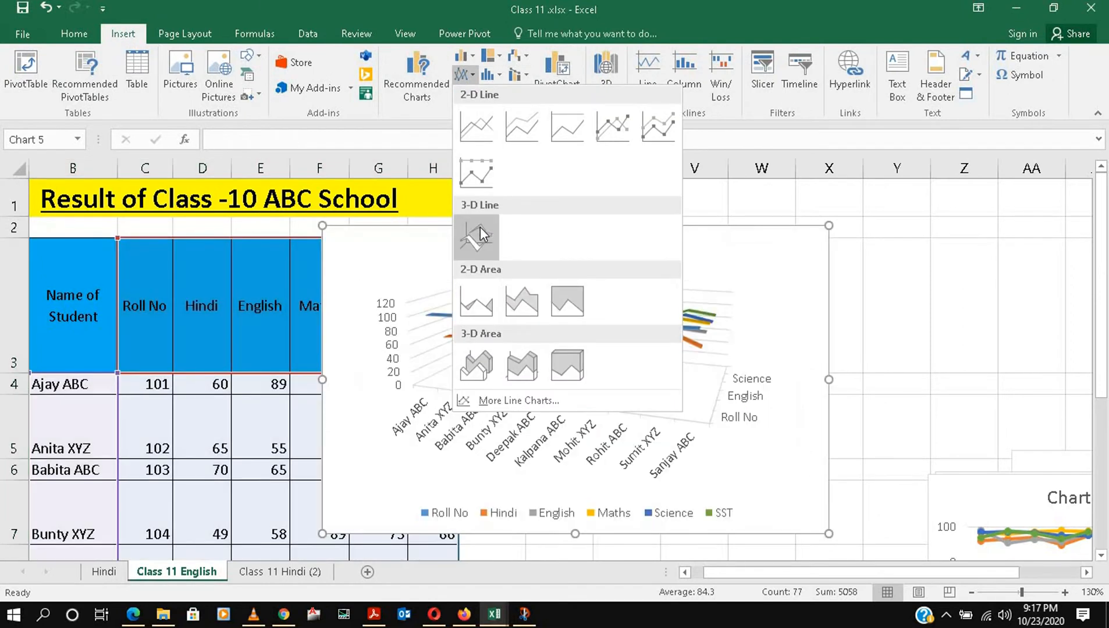
click(480, 232)
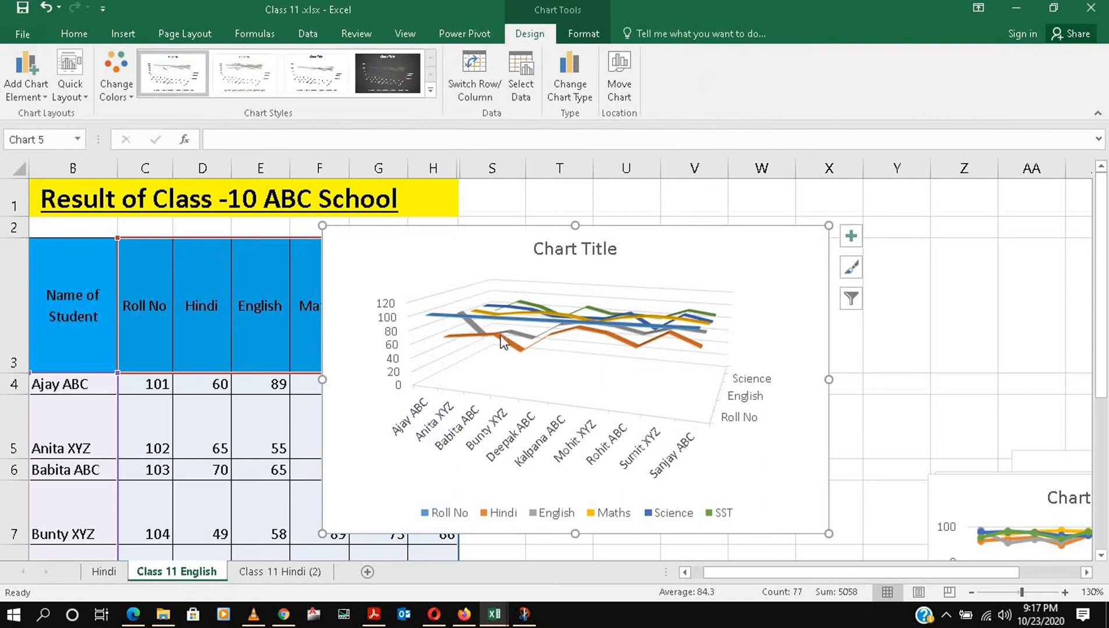
- Filter the Roll No series out of the 3-D line chart
click(852, 298)
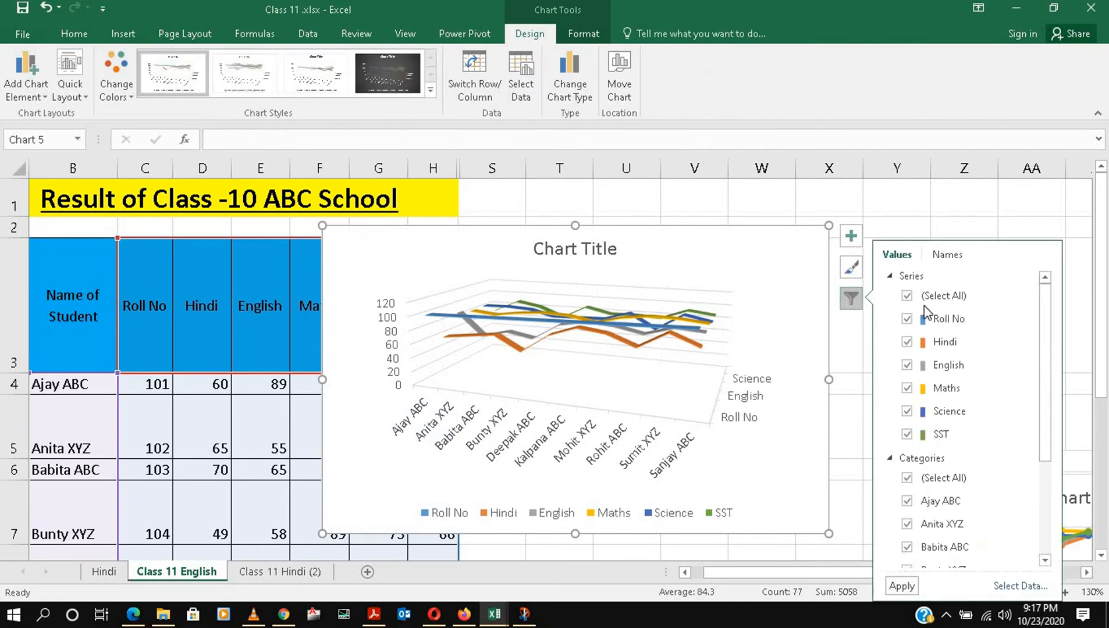
click(908, 320)
click(901, 586)
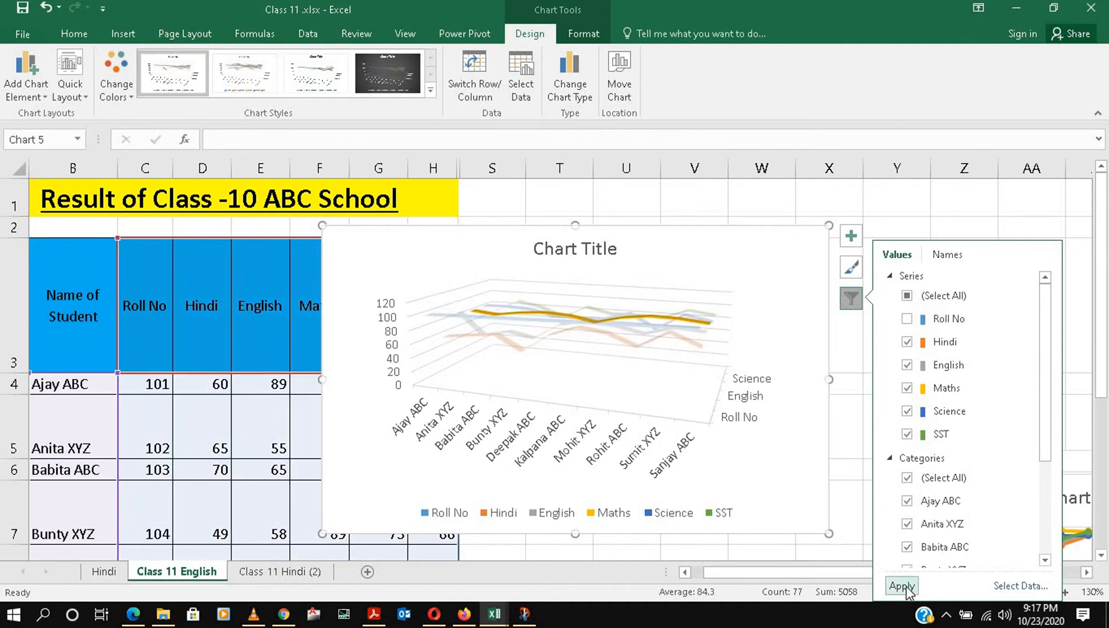
- Apply the dark chart style Style 4 to the 3-D line chart
click(852, 269)
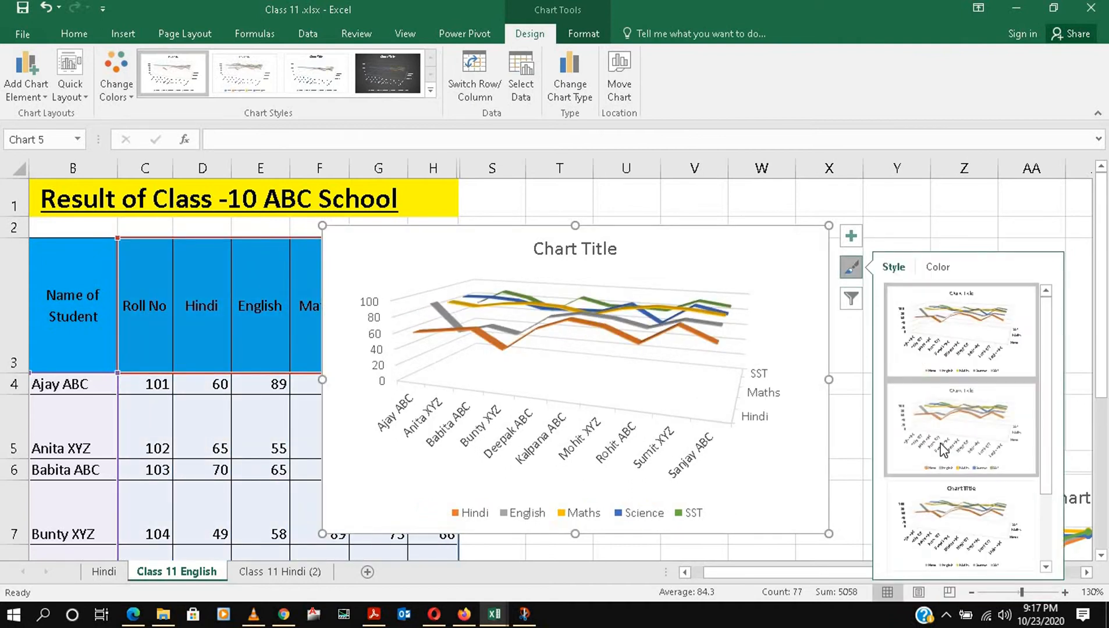
scroll(961, 542, down, 1)
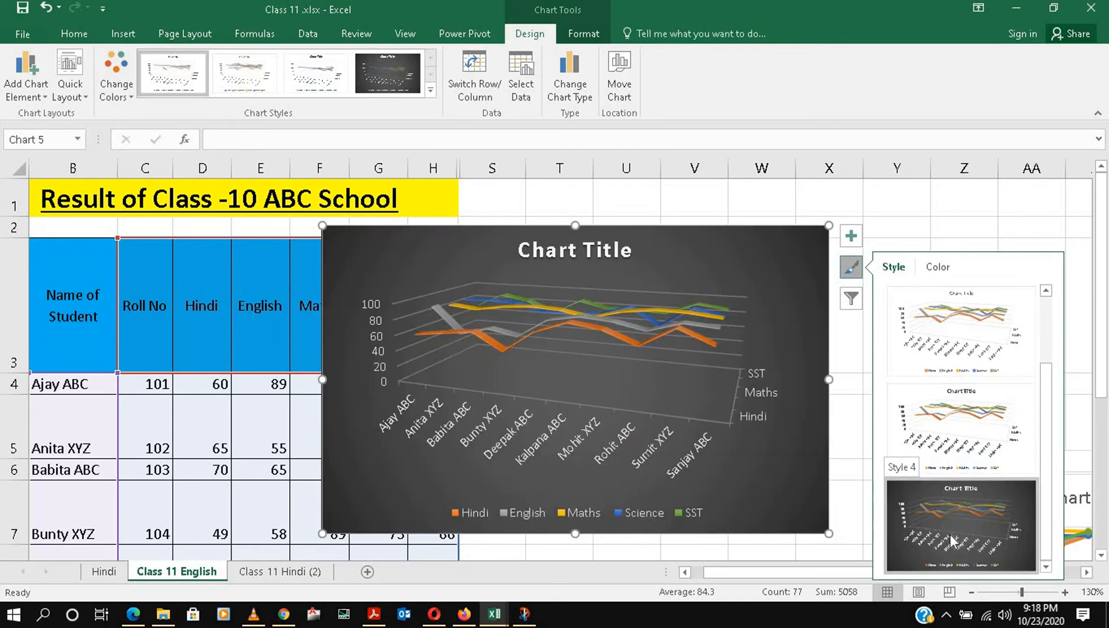
click(952, 541)
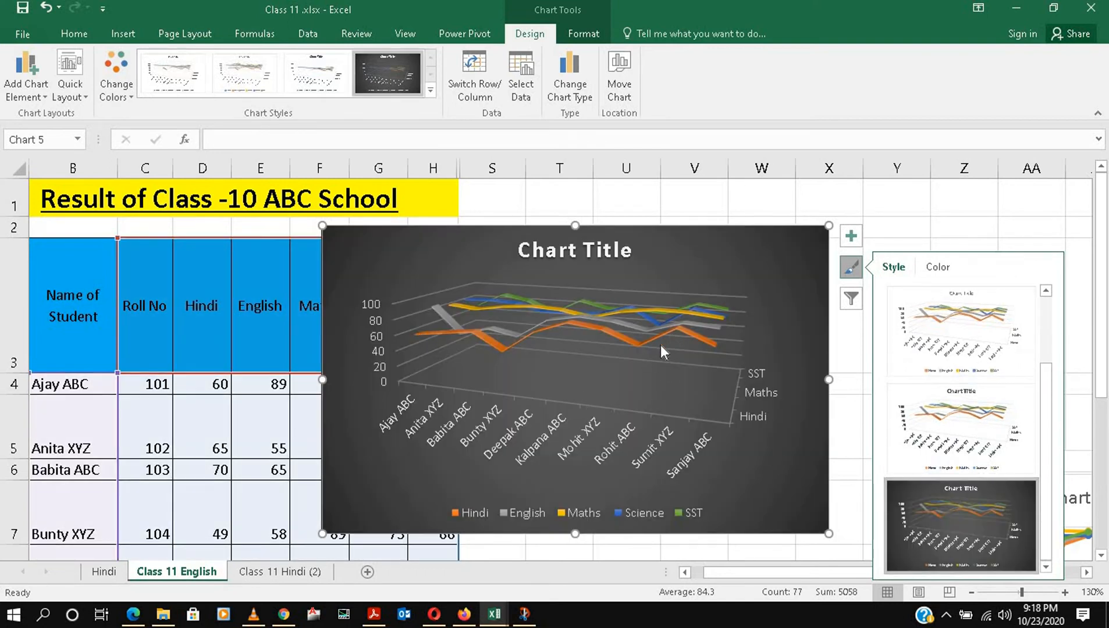
click(935, 205)
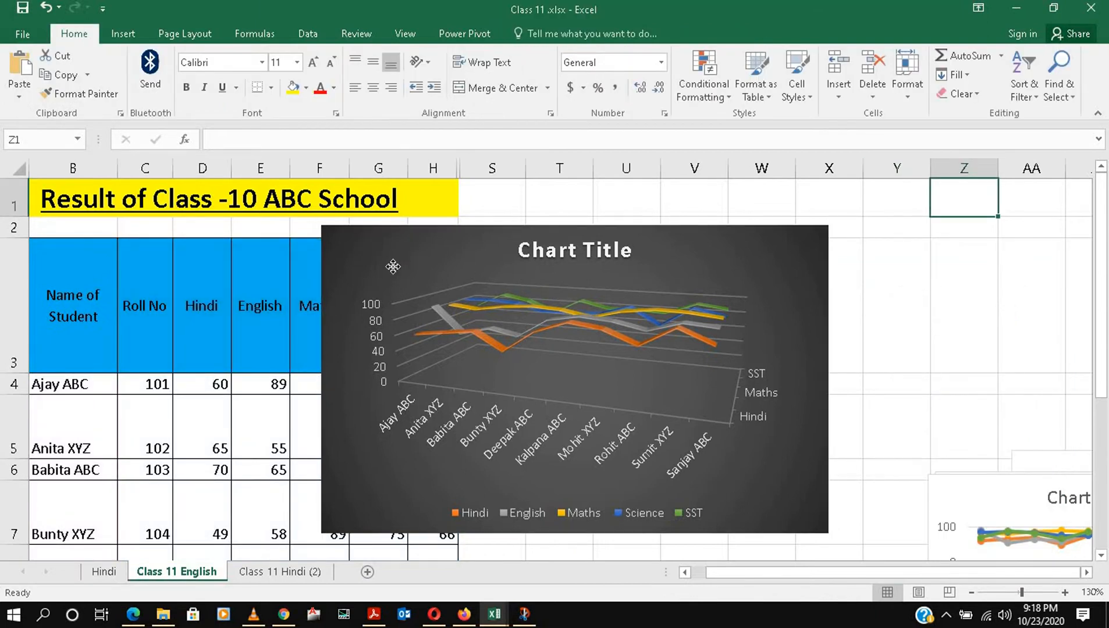
- Move the dark 3-D line chart off the results table, over to the other parked charts near column Z
click(336, 248)
drag(336, 248, 952, 480)
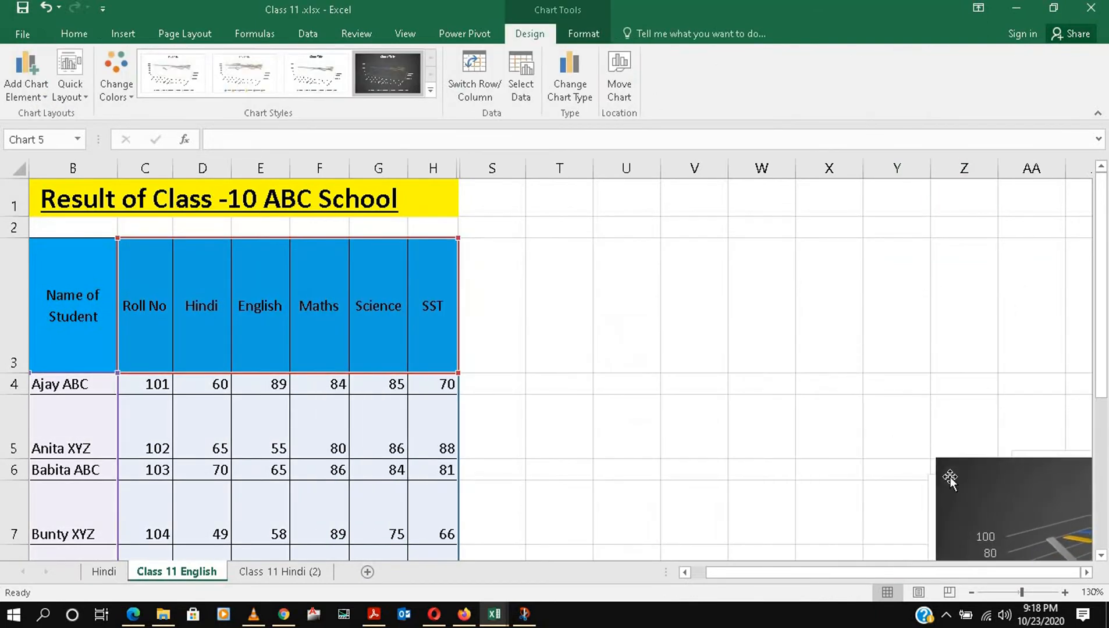
click(617, 278)
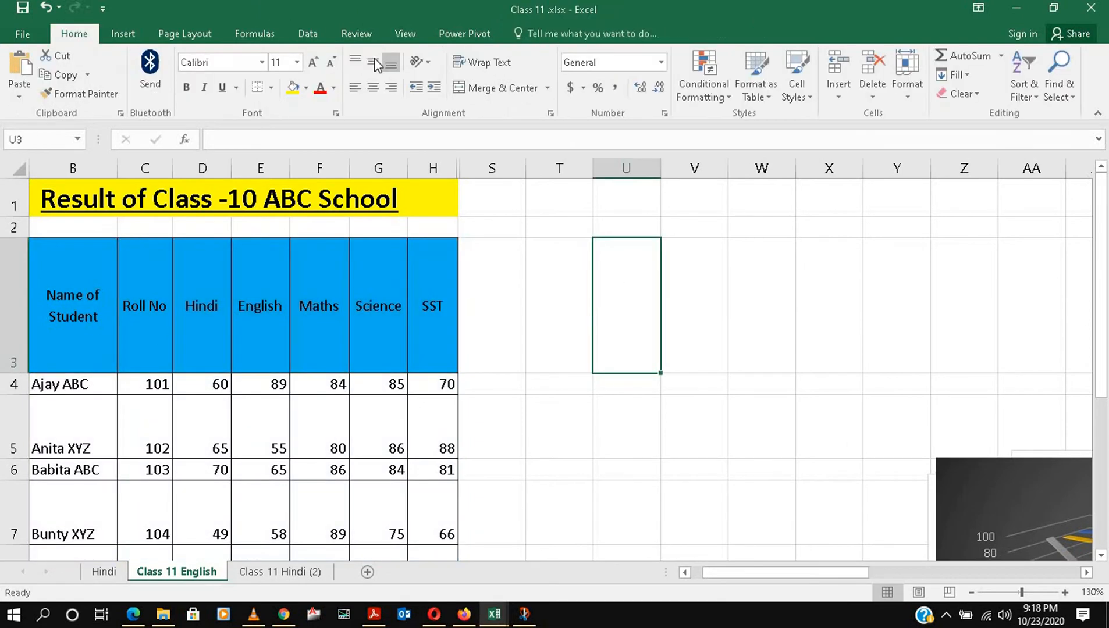
- Insert a combo chart of clustered columns with lines on a secondary axis from the Name of Student through SST columns, headers included
drag(86, 362, 417, 487)
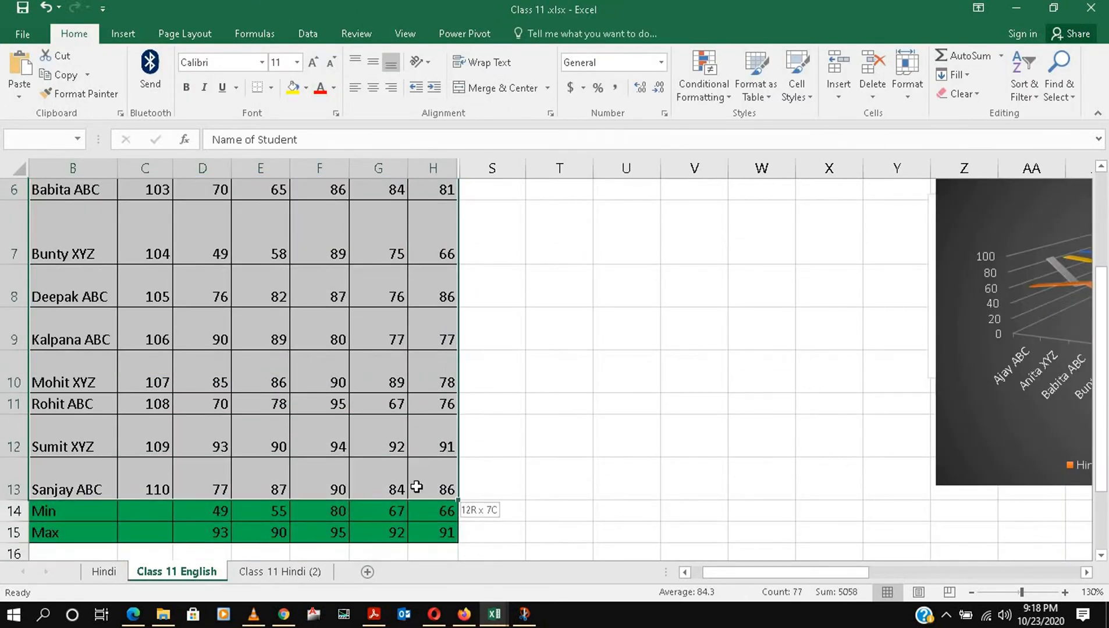
drag(395, 394, 395, 394)
scroll(374, 338, up, 2)
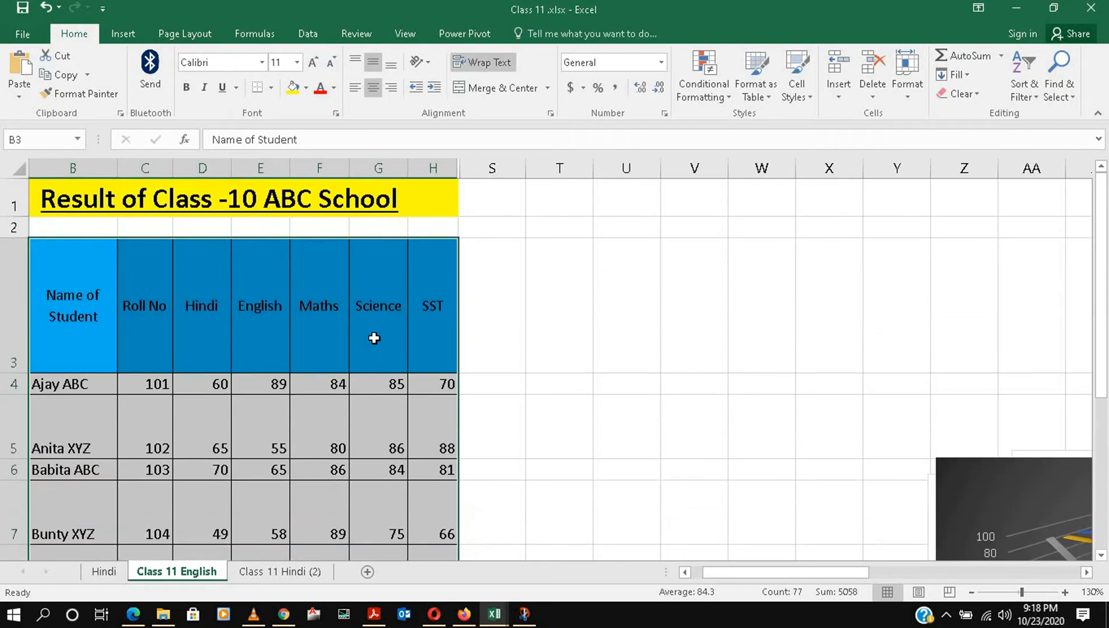
click(123, 33)
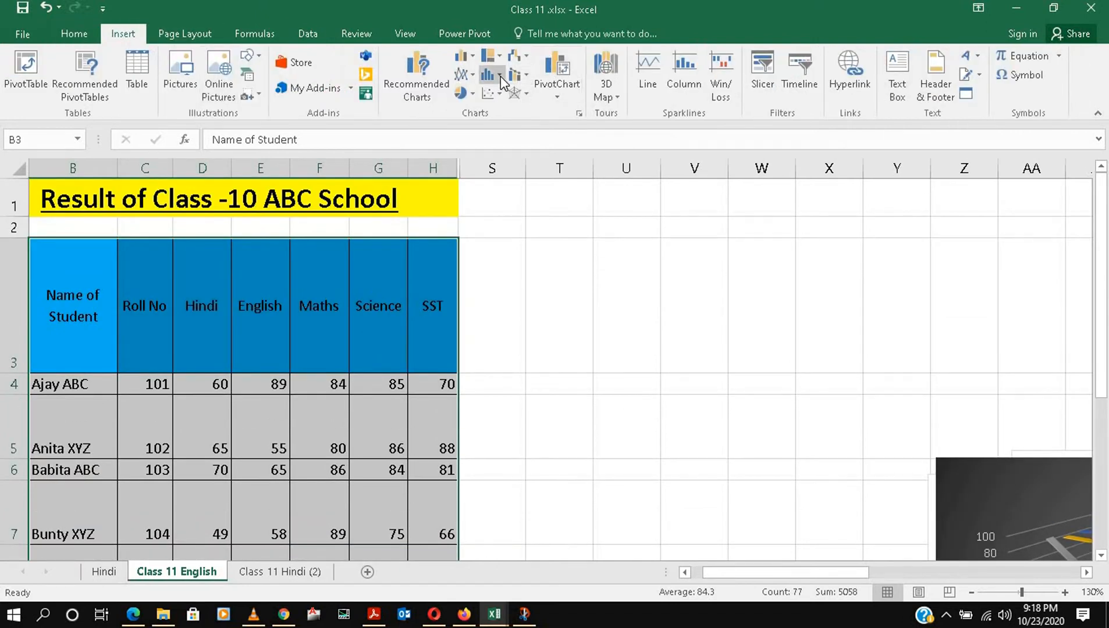
click(501, 77)
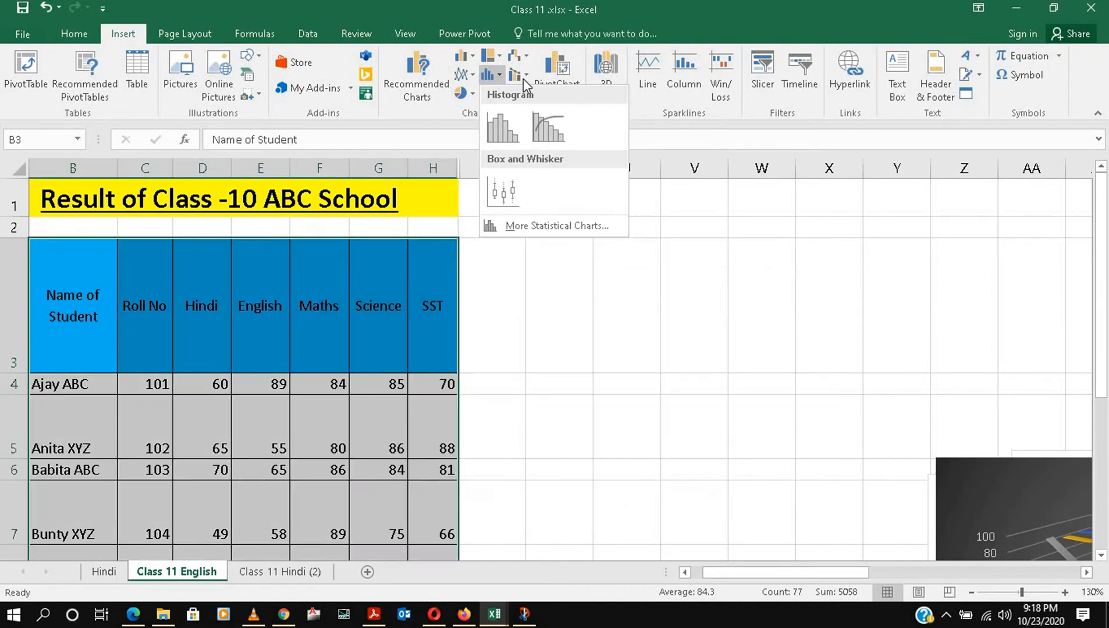
click(523, 79)
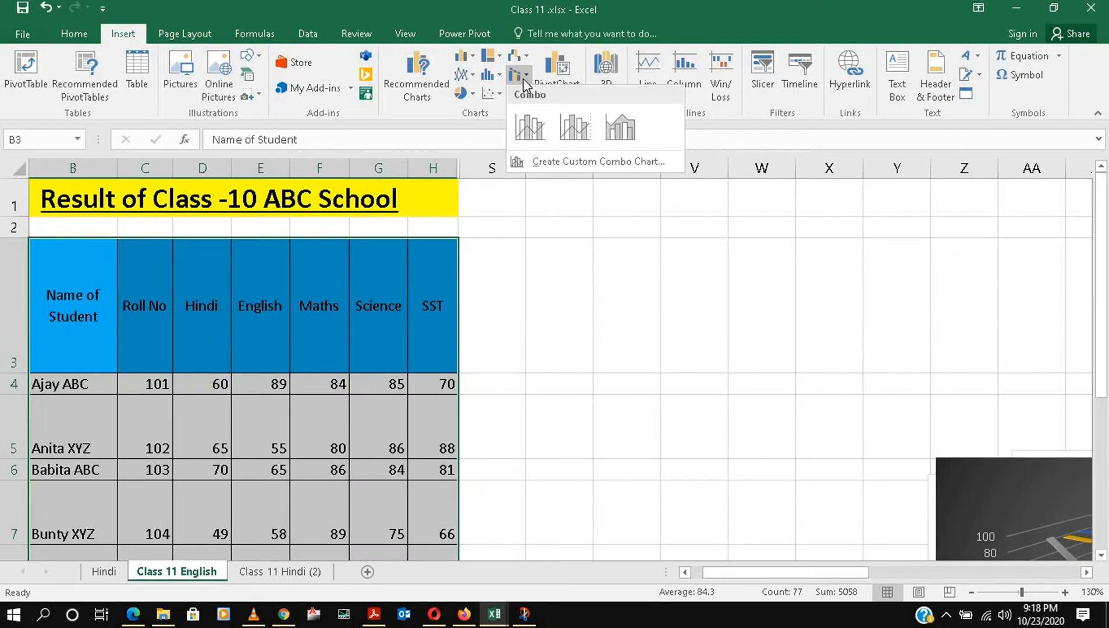
click(575, 135)
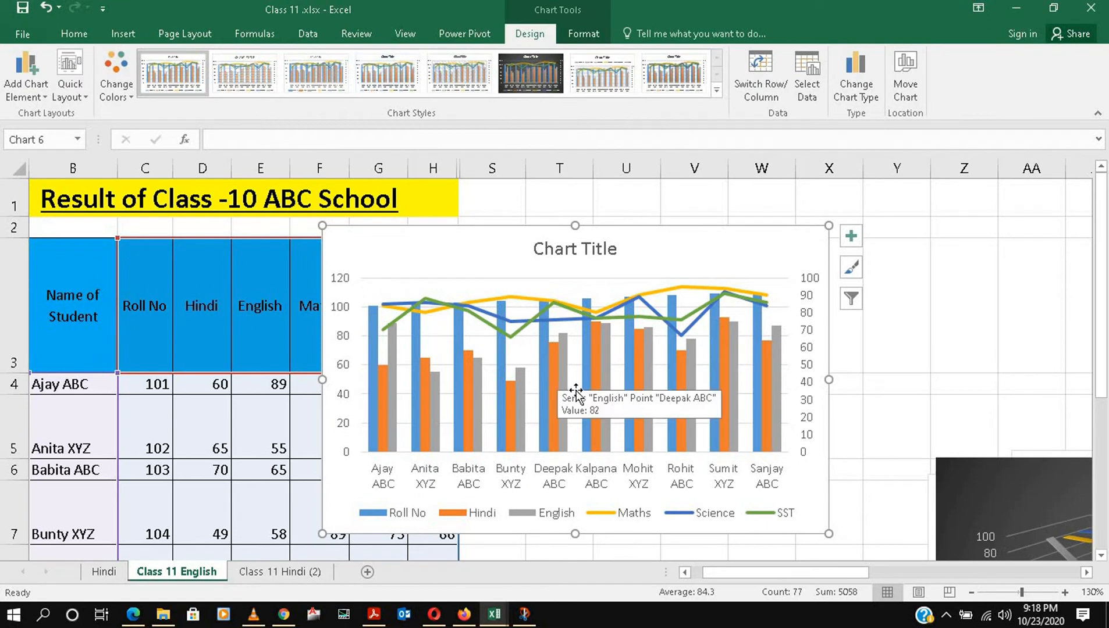
- Filter the Roll No series out of the combo chart
click(851, 269)
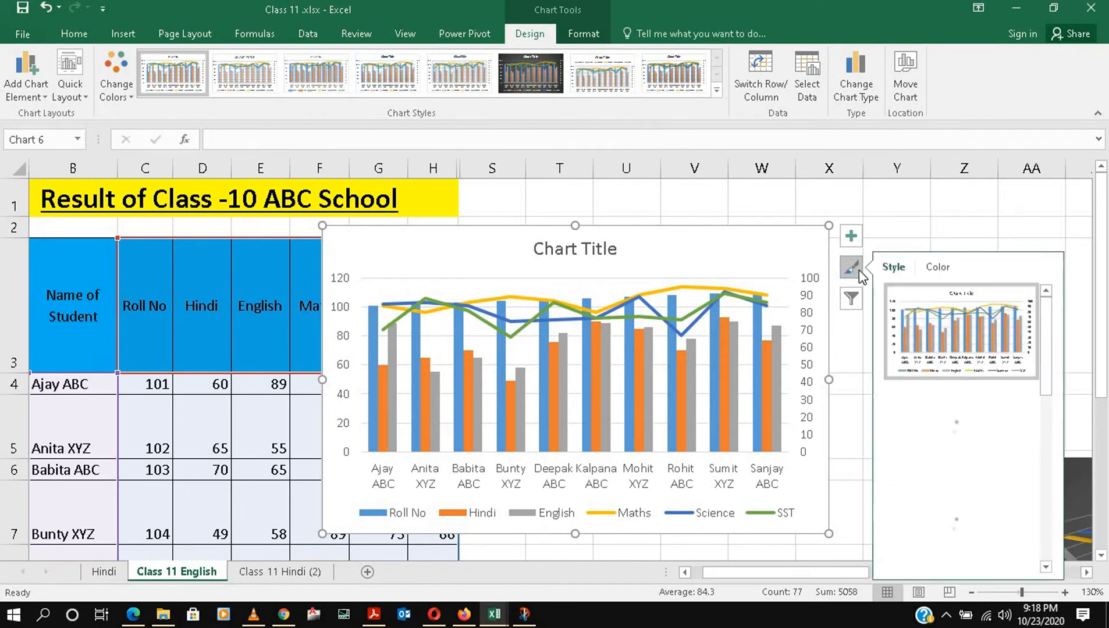
click(851, 298)
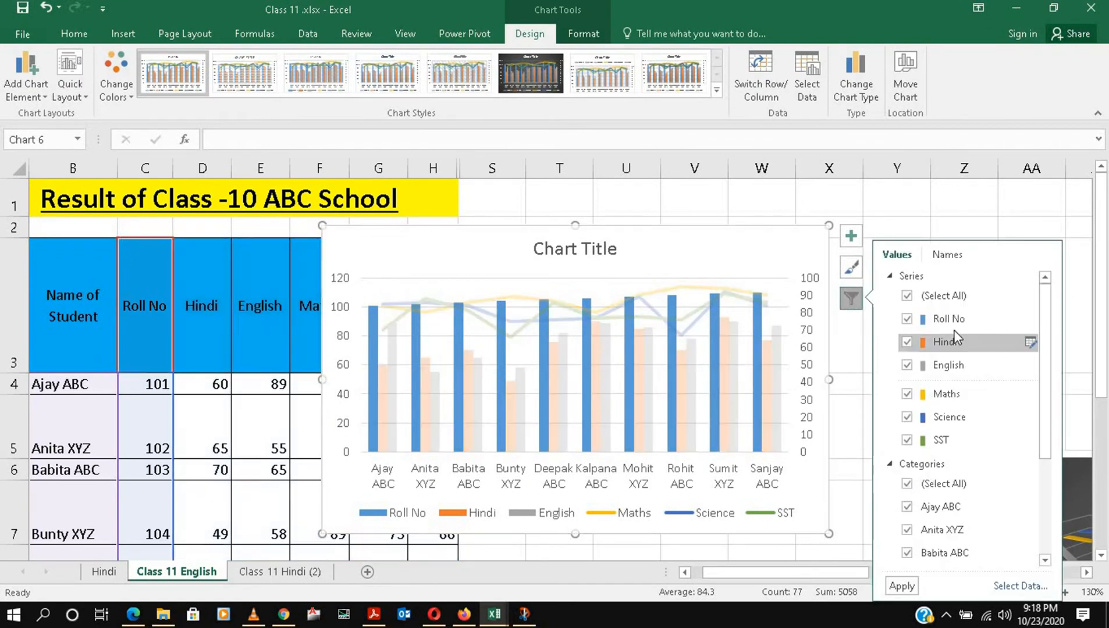
click(906, 319)
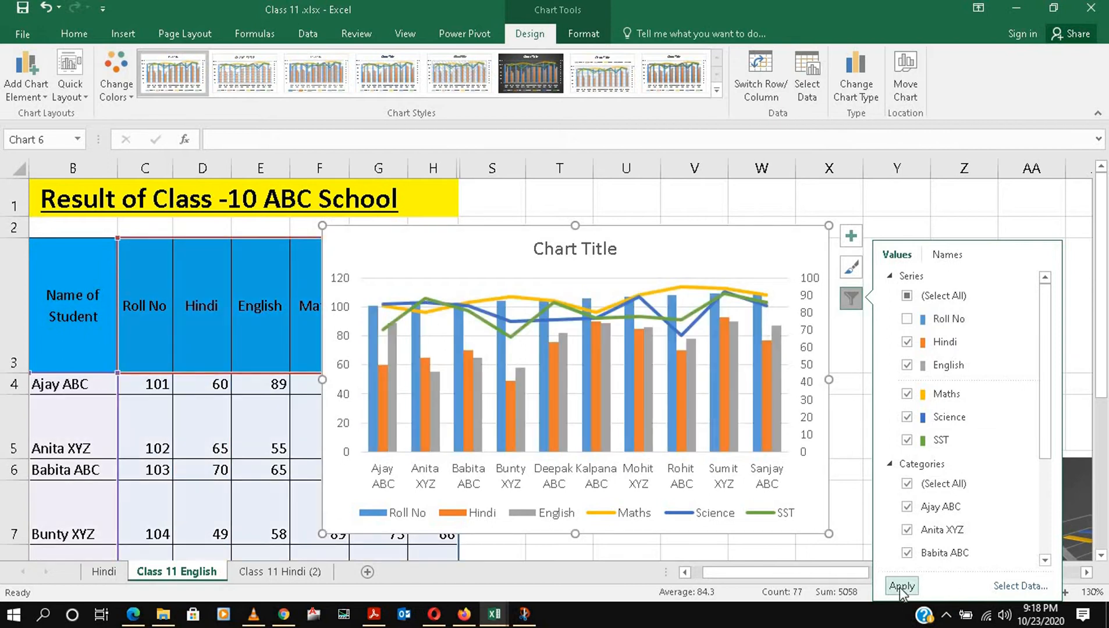
click(902, 586)
click(964, 198)
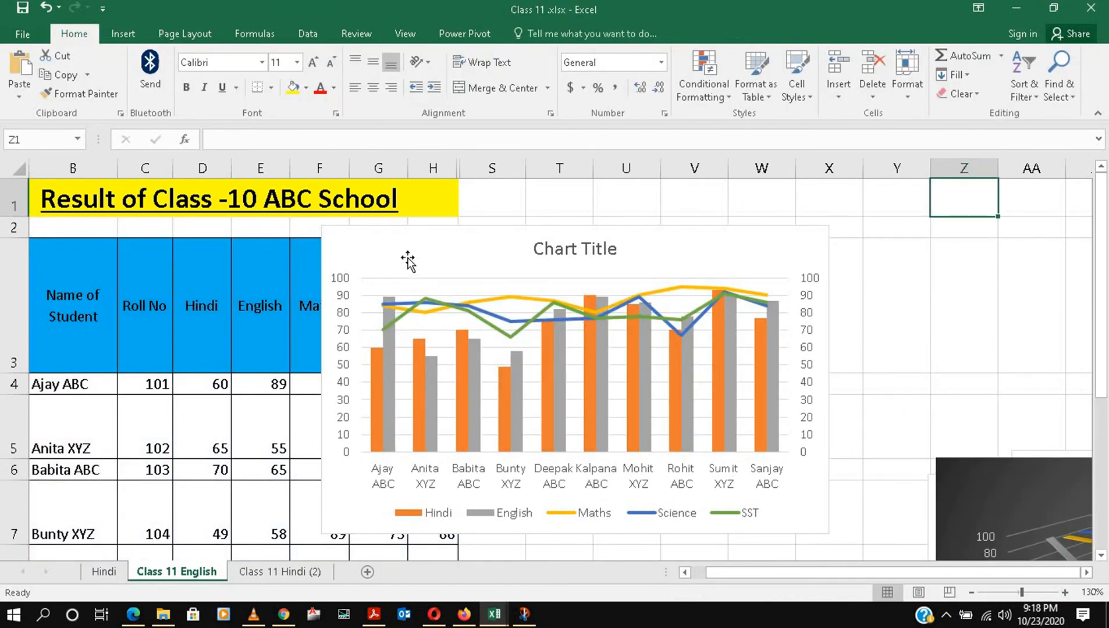
- Move the combo chart off the results table, next to the other parked charts, and deselect it
drag(398, 247, 978, 419)
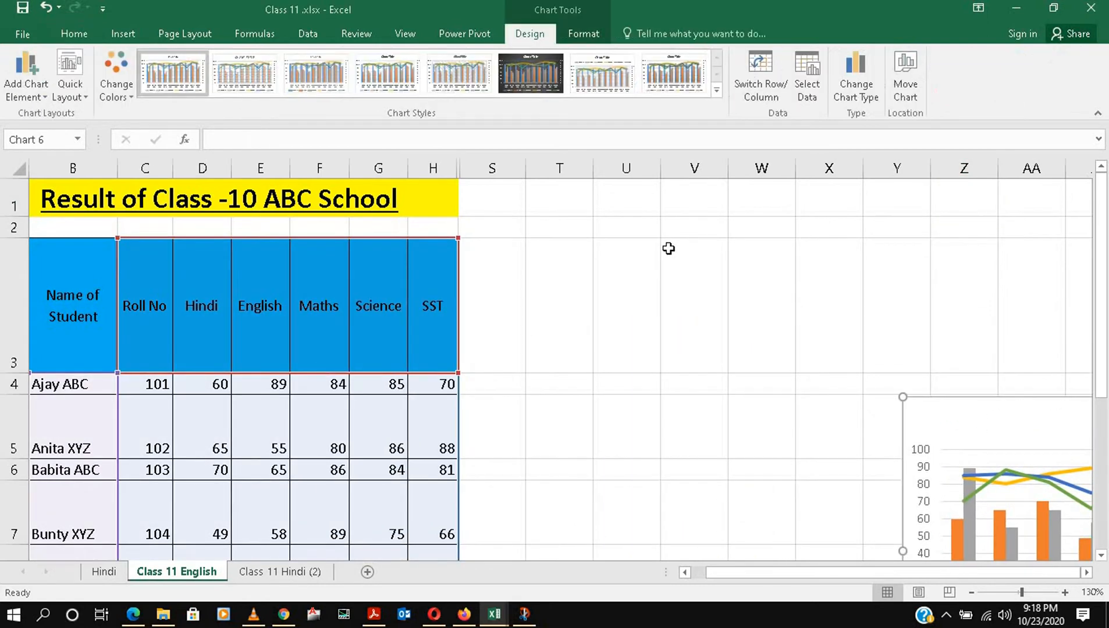
click(87, 36)
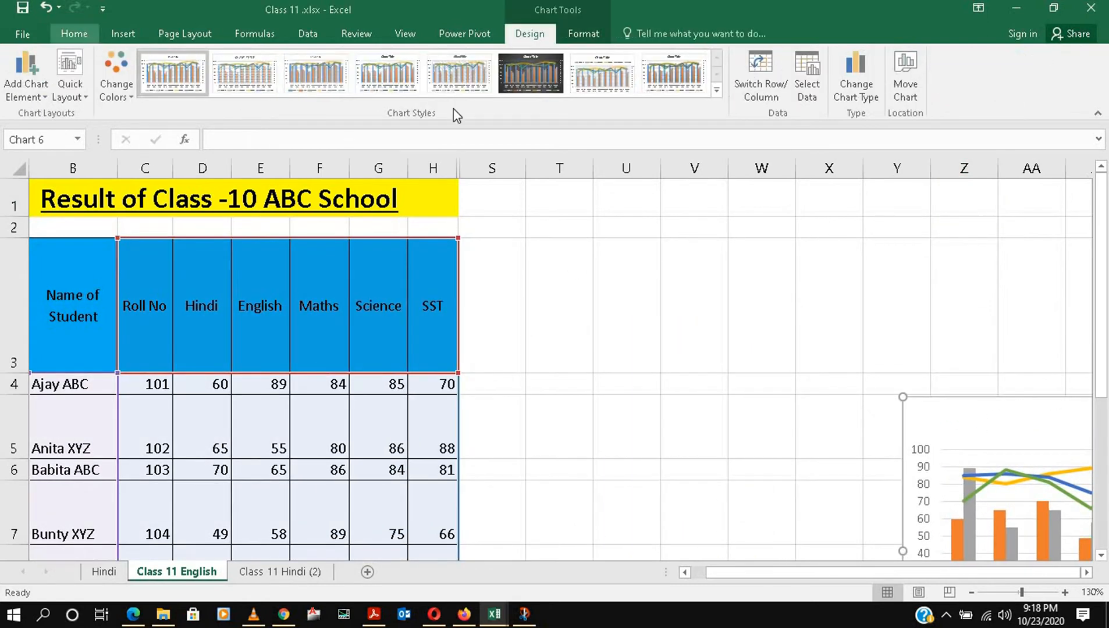
click(123, 34)
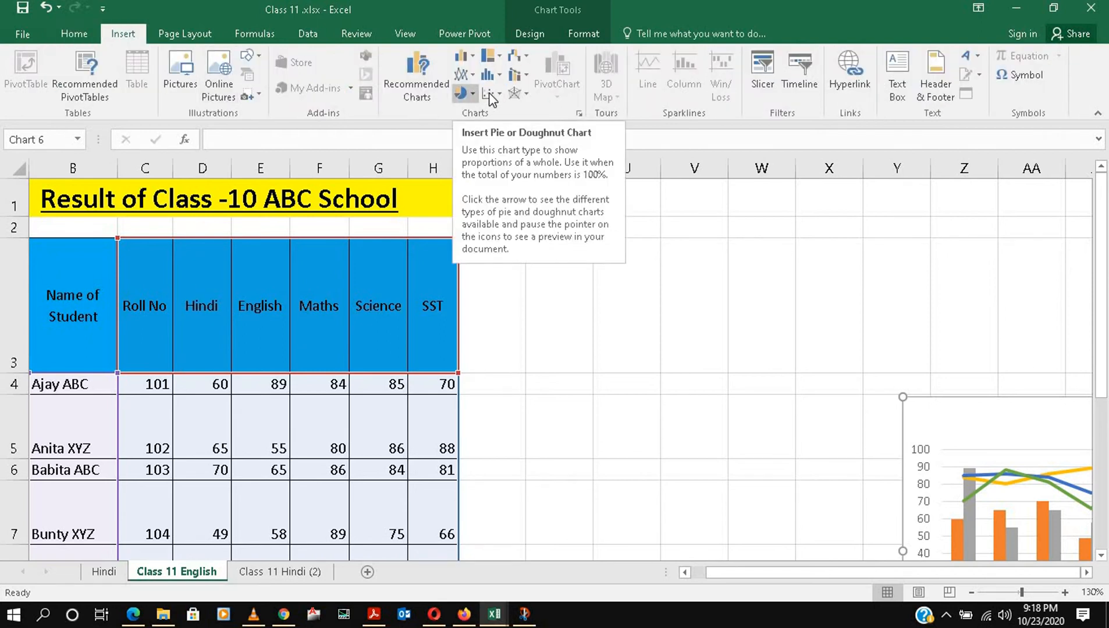
click(636, 366)
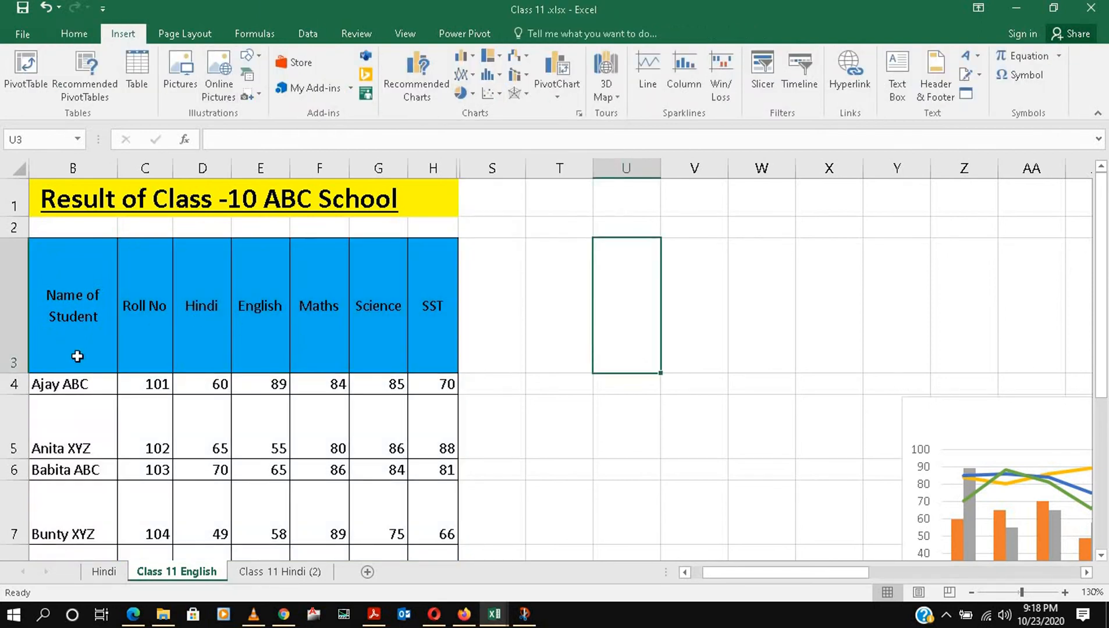
- Preview pie and bubble charts for the Name of Student through SST data and view the surface and radar options, without inserting any
drag(75, 352, 441, 488)
scroll(441, 448, up, 2)
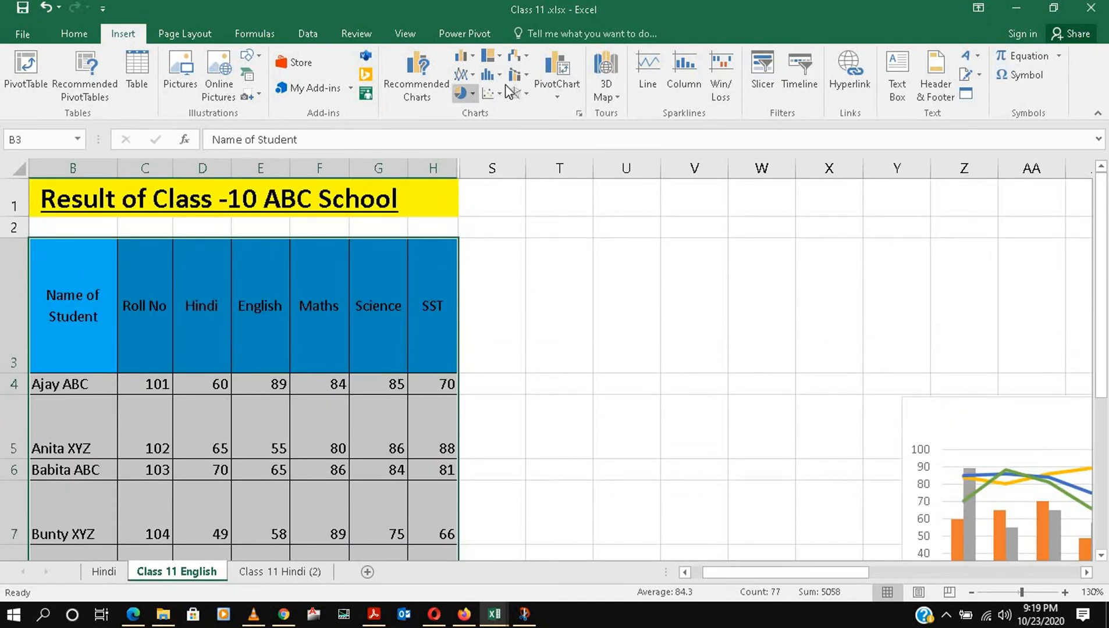
click(462, 93)
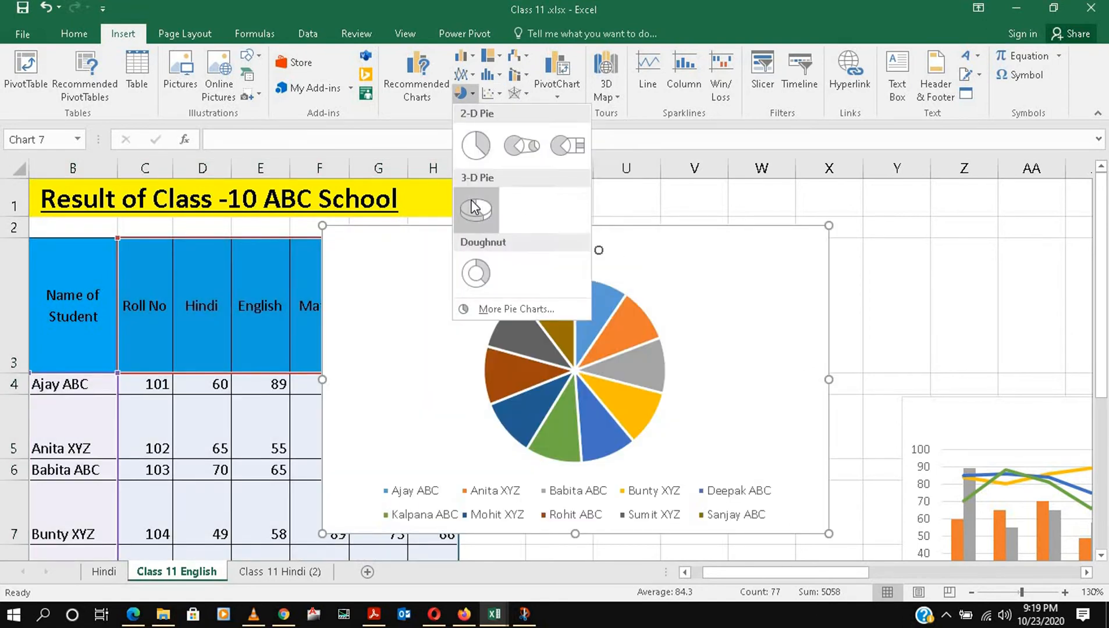
click(494, 94)
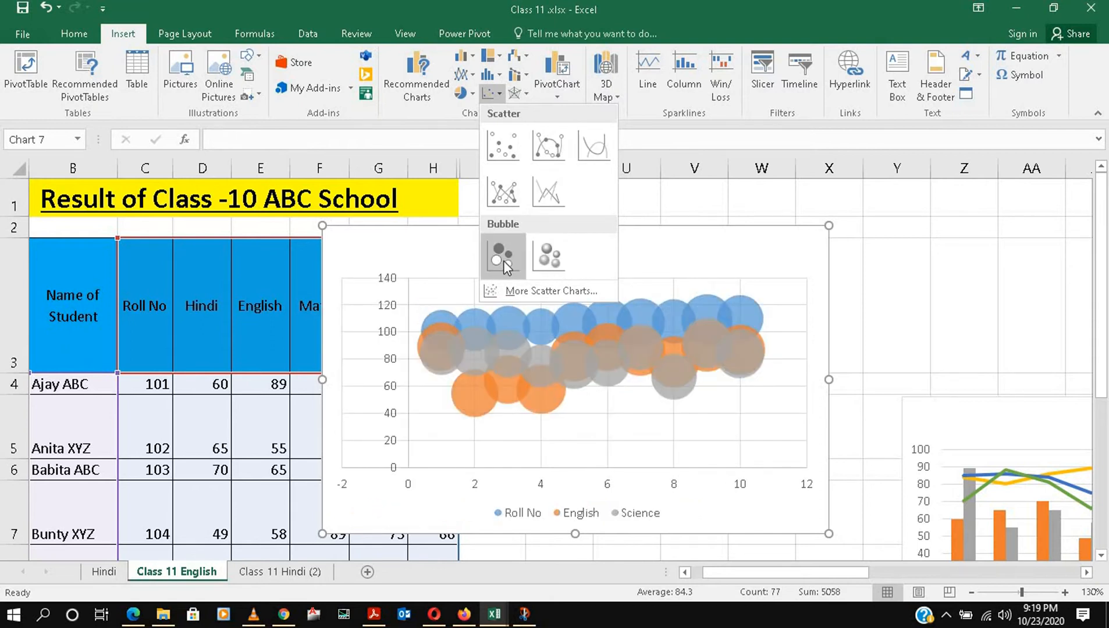
click(523, 96)
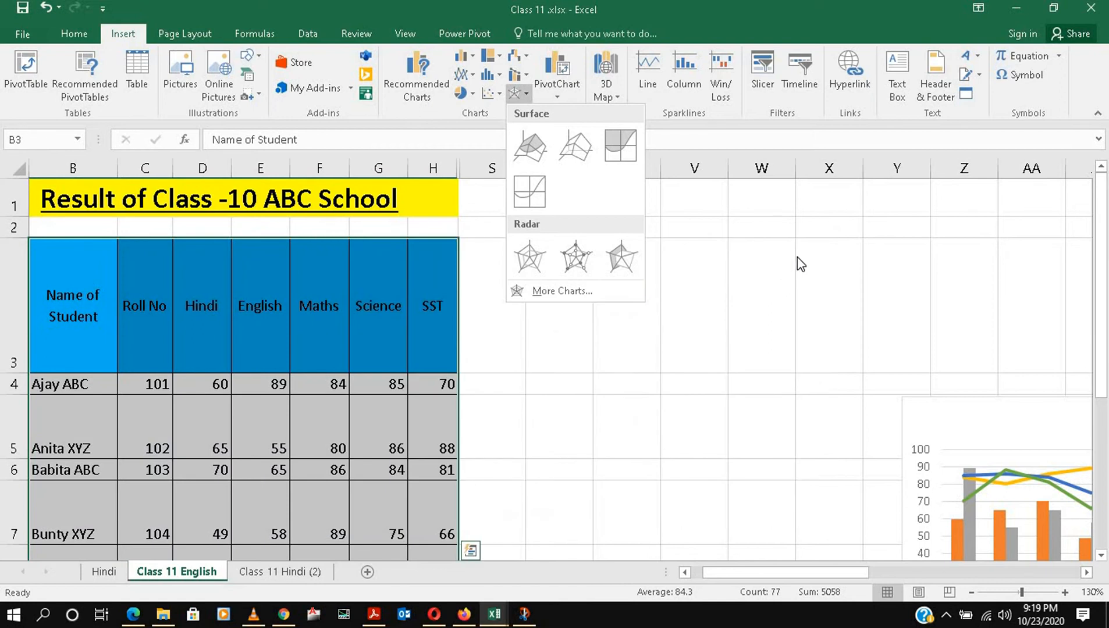
click(797, 258)
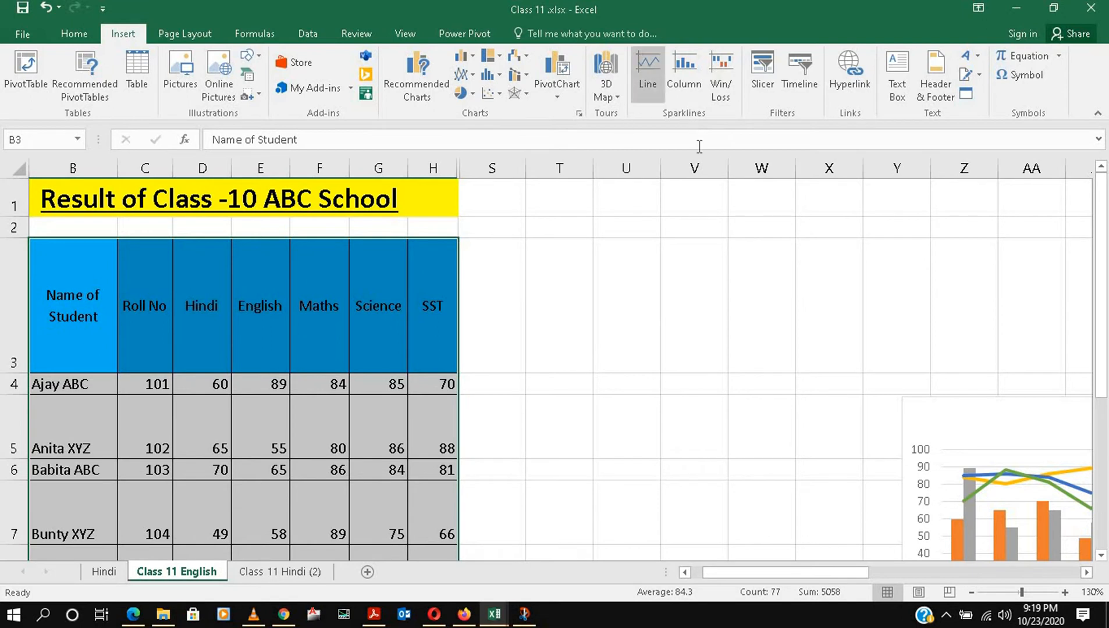
- Add the column headers Line, Column and Win loss in cells S3, T3 and U3 beside the SST column
click(504, 327)
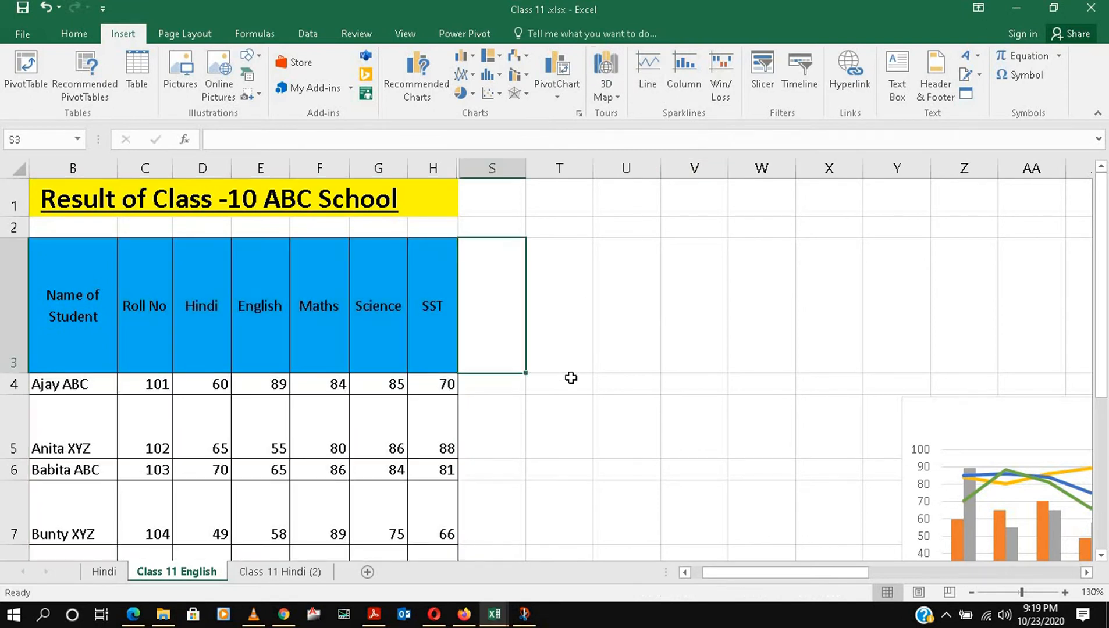
text(Line)
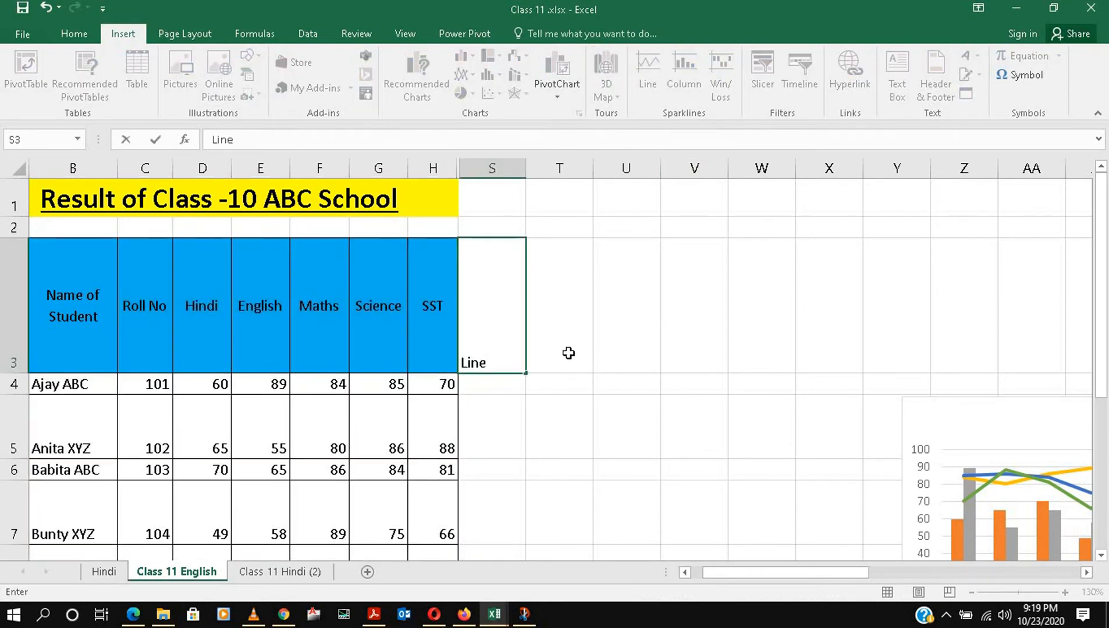
key(Tab)
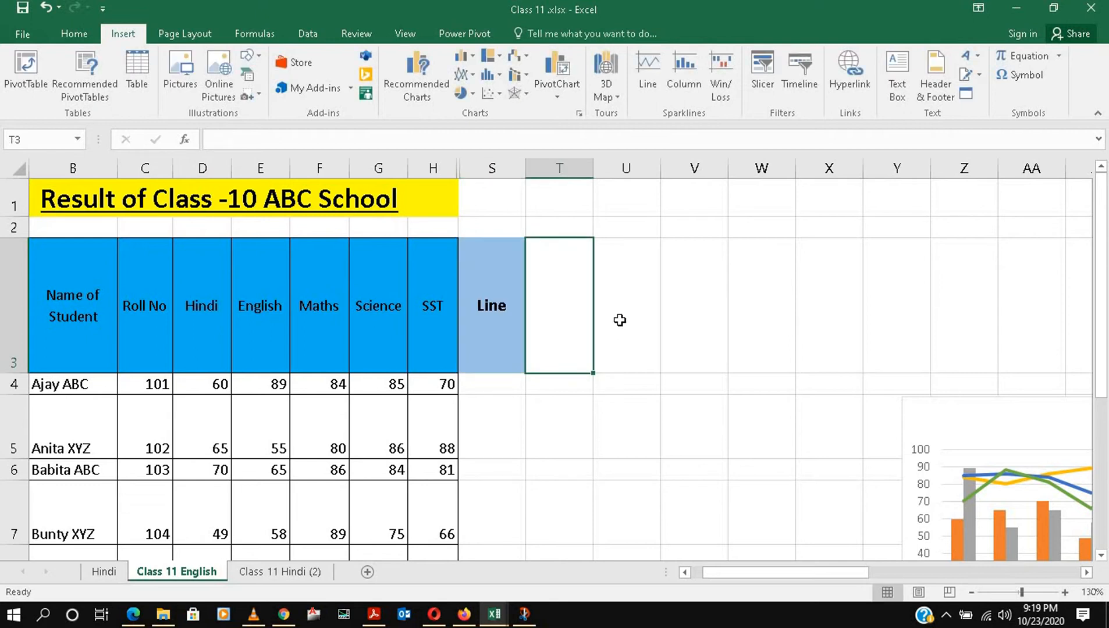
text(Column)
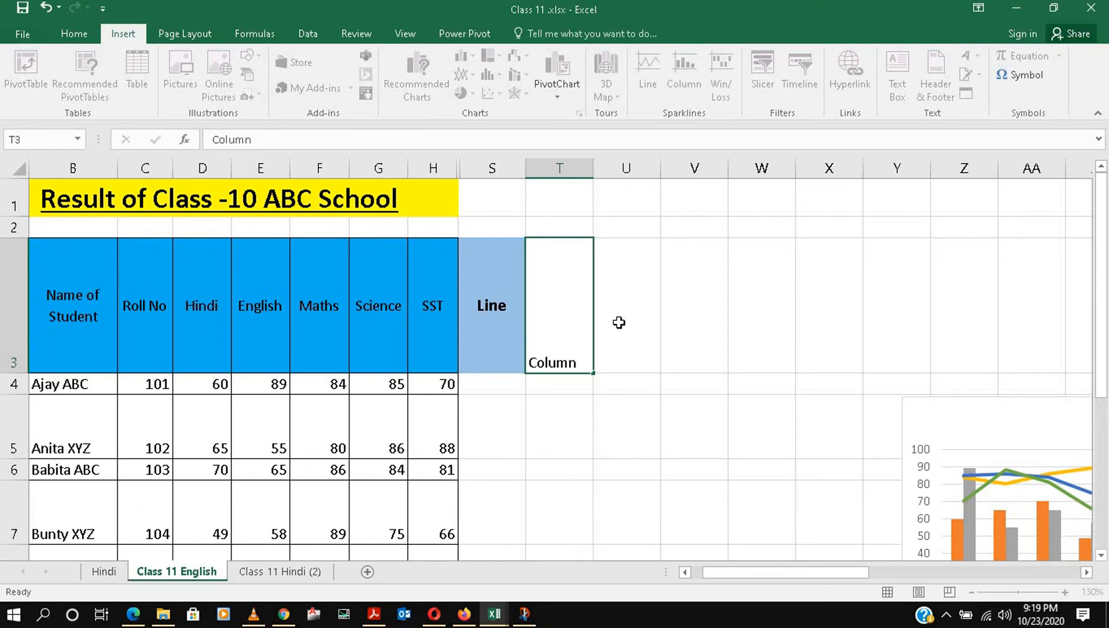
key(Tab)
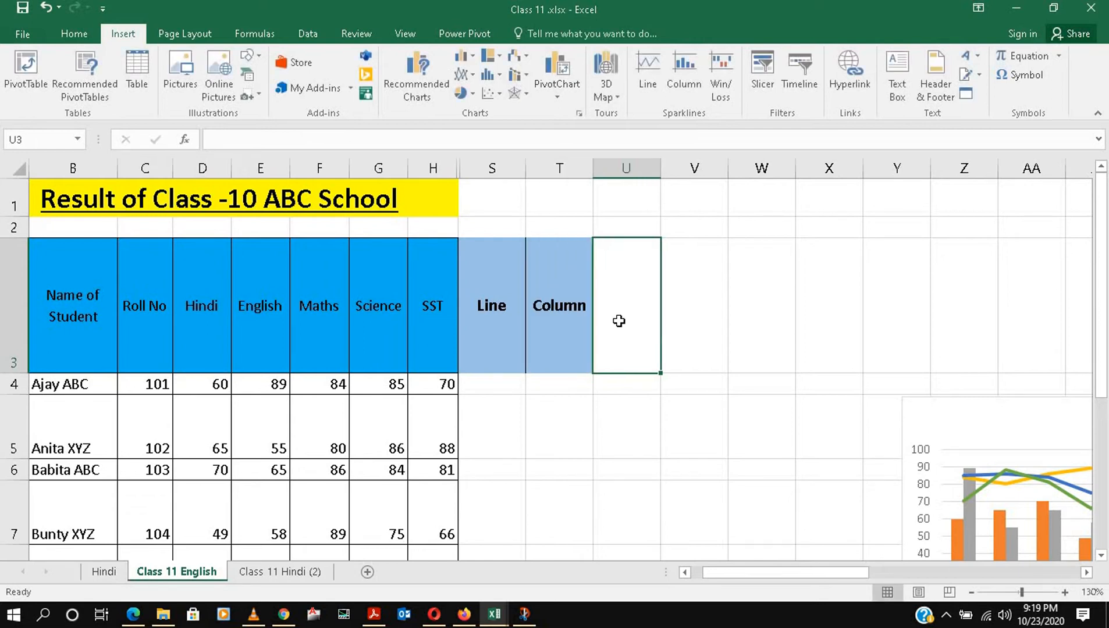
text(Win l)
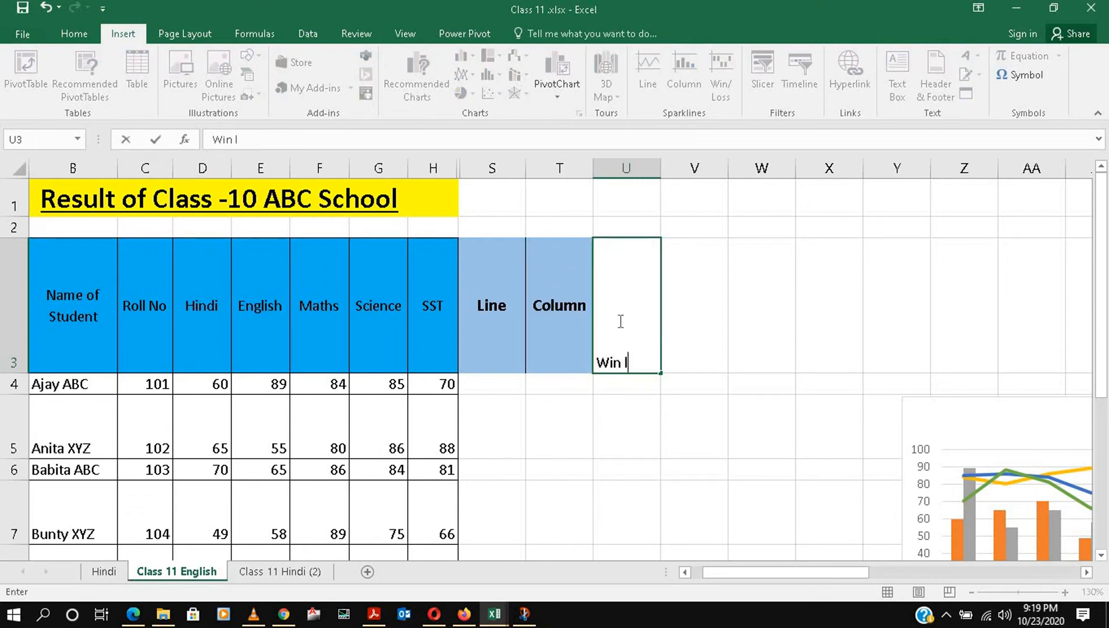
text(oss)
click(775, 299)
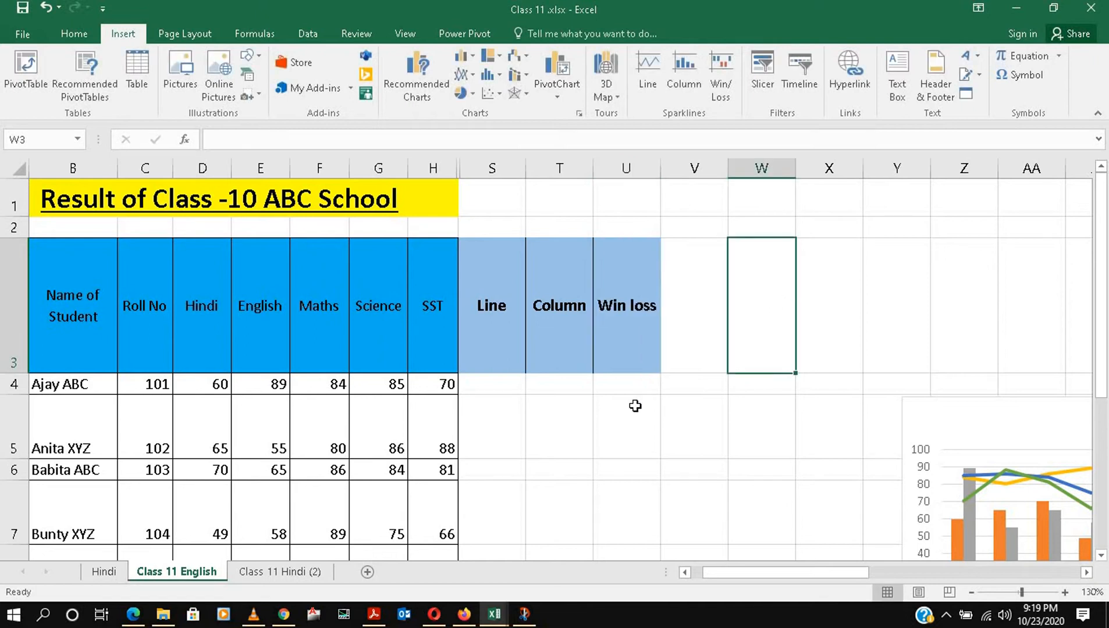
- Insert a line sparkline in cell S4 using the marks in D4:H4 as the data range
drag(511, 401, 498, 381)
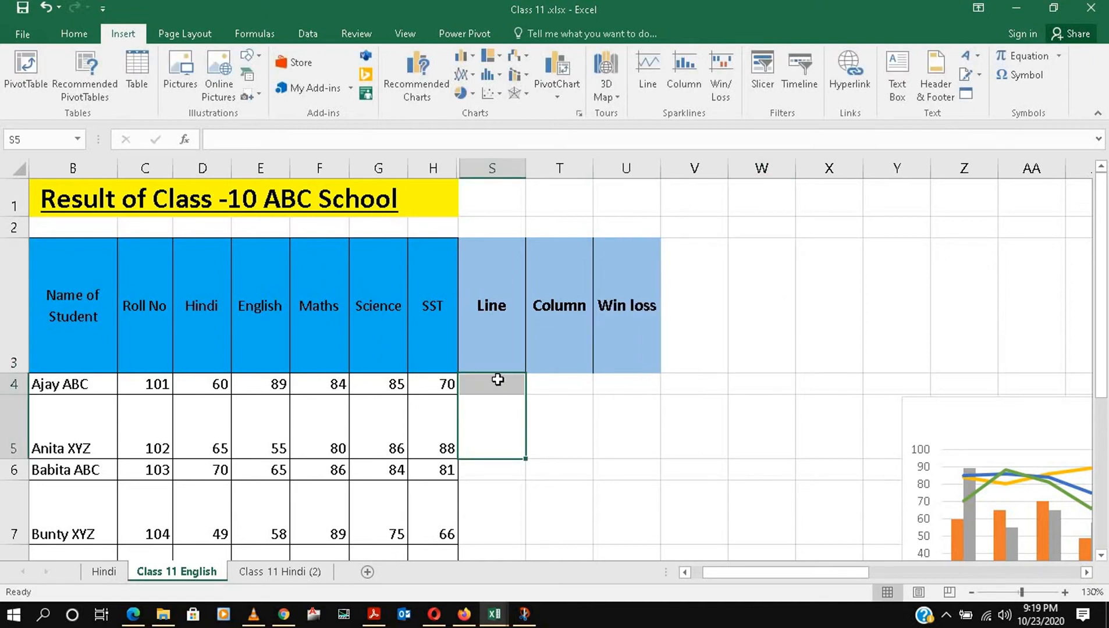
click(497, 382)
click(646, 86)
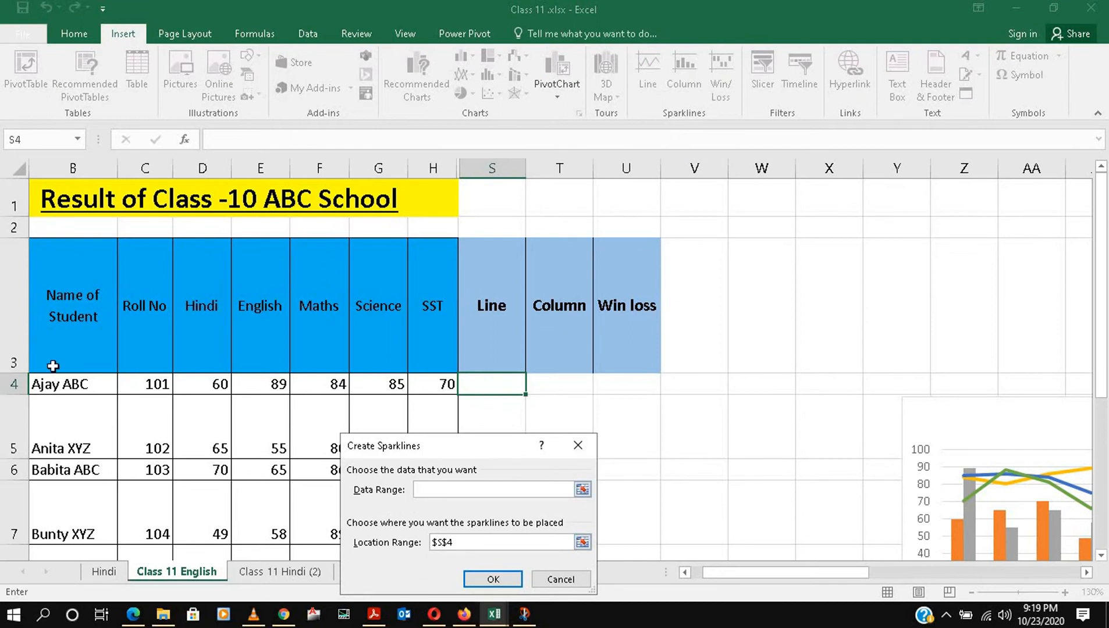
drag(204, 384, 488, 478)
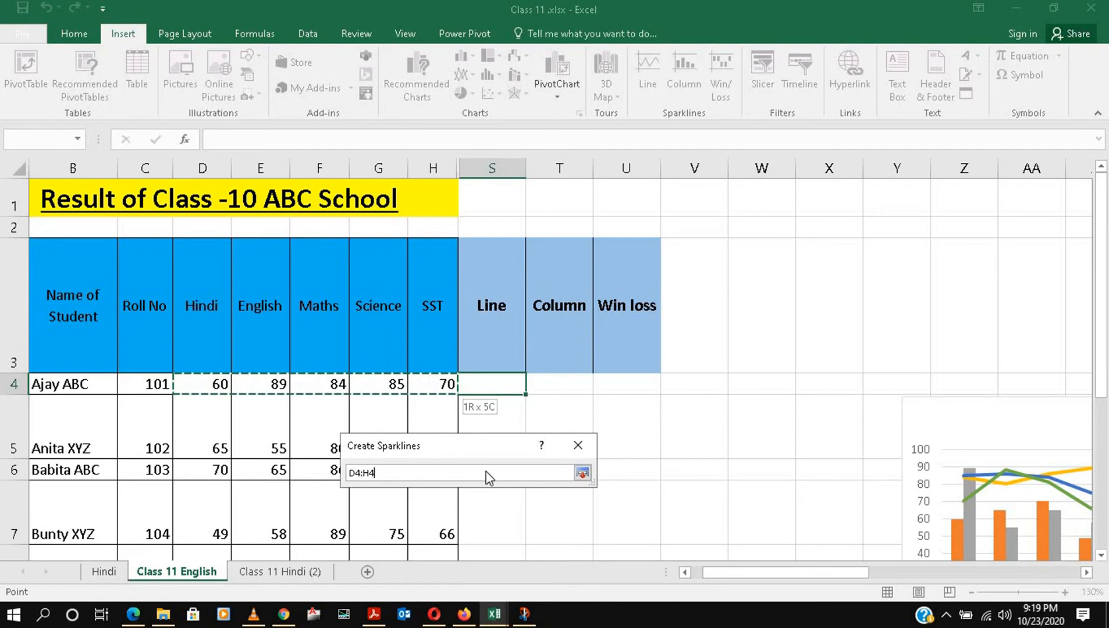
click(479, 585)
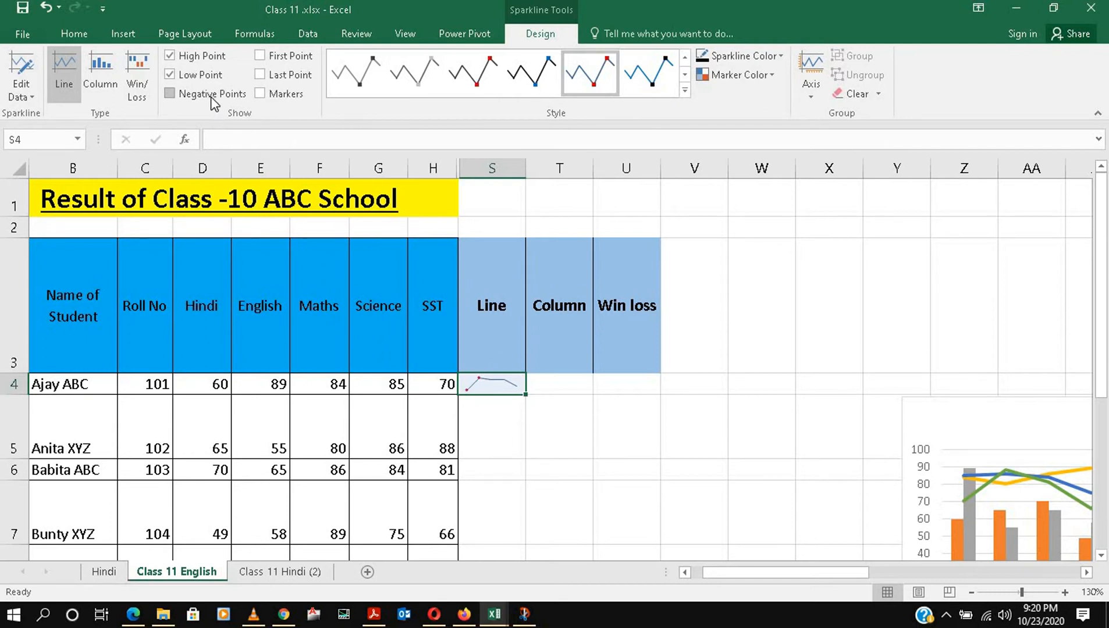
- Show the high, low, negative, first and last points and markers on the S4 sparkline, and apply the dark grey style with red markers
click(278, 55)
click(282, 75)
click(686, 91)
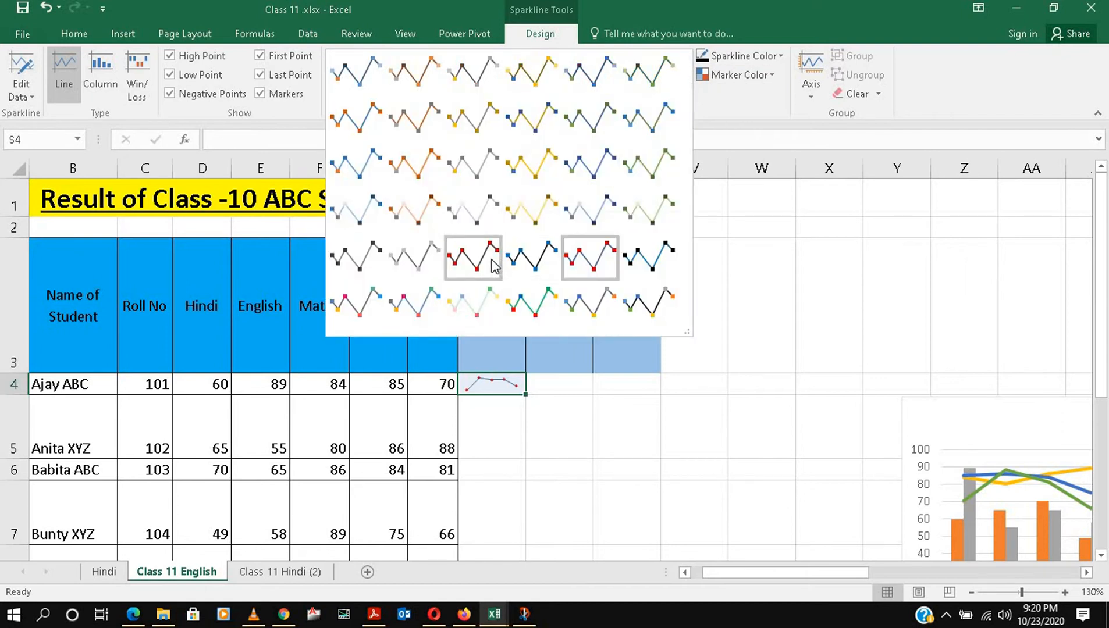
click(520, 304)
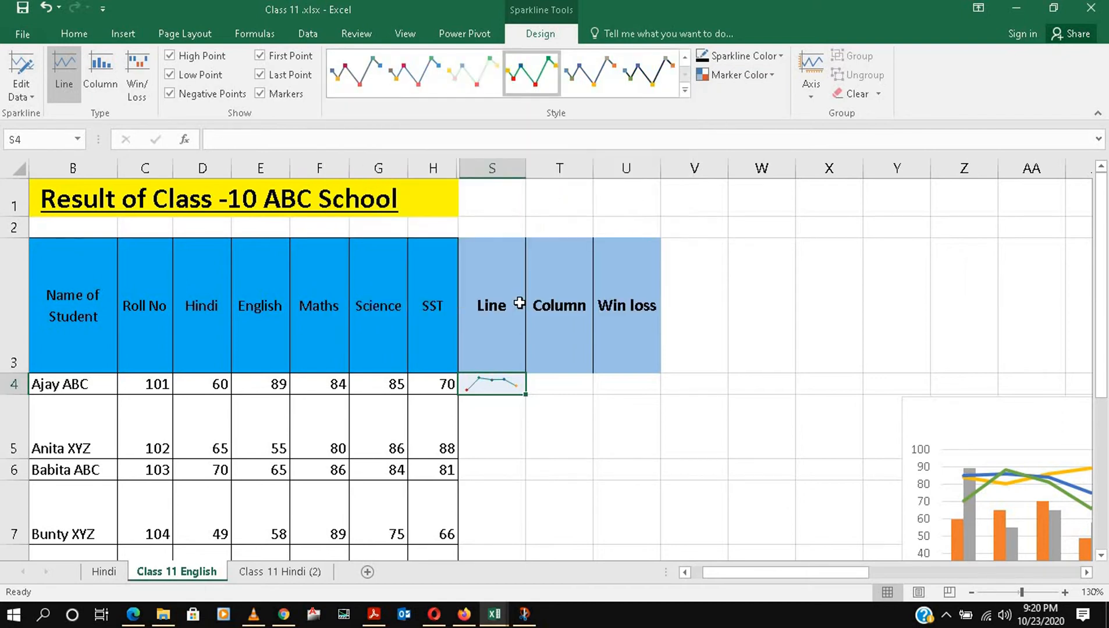
click(685, 90)
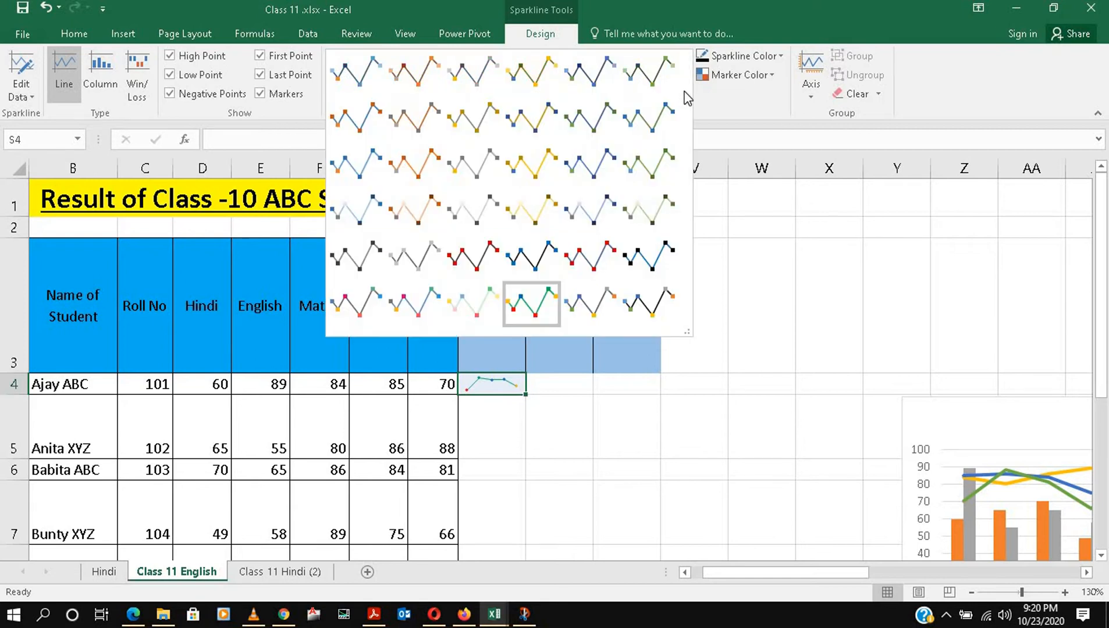
click(468, 263)
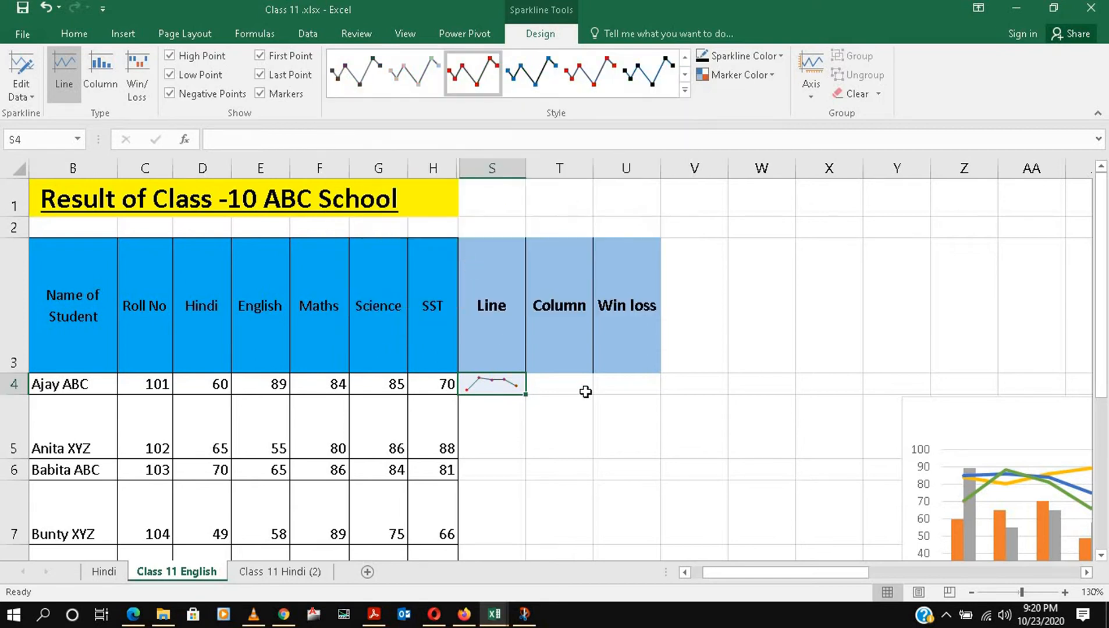
- Fill the line sparkline from S4 down to S13 for all students and check the results
drag(528, 396, 493, 440)
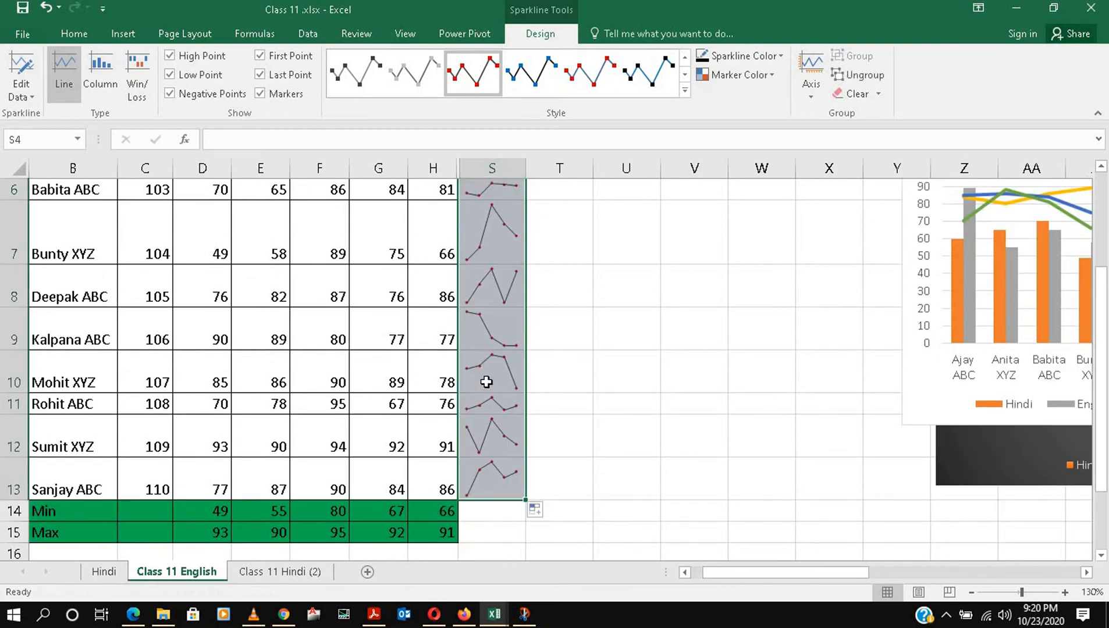
scroll(488, 381, up, 2)
scroll(488, 388, down, 2)
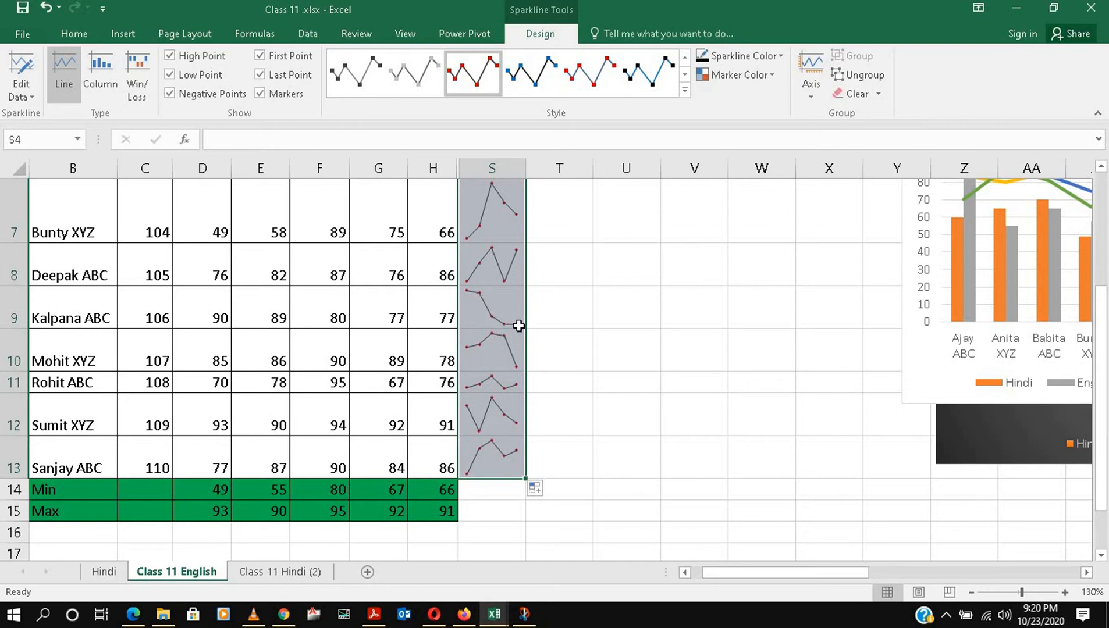
scroll(527, 365, up, 2)
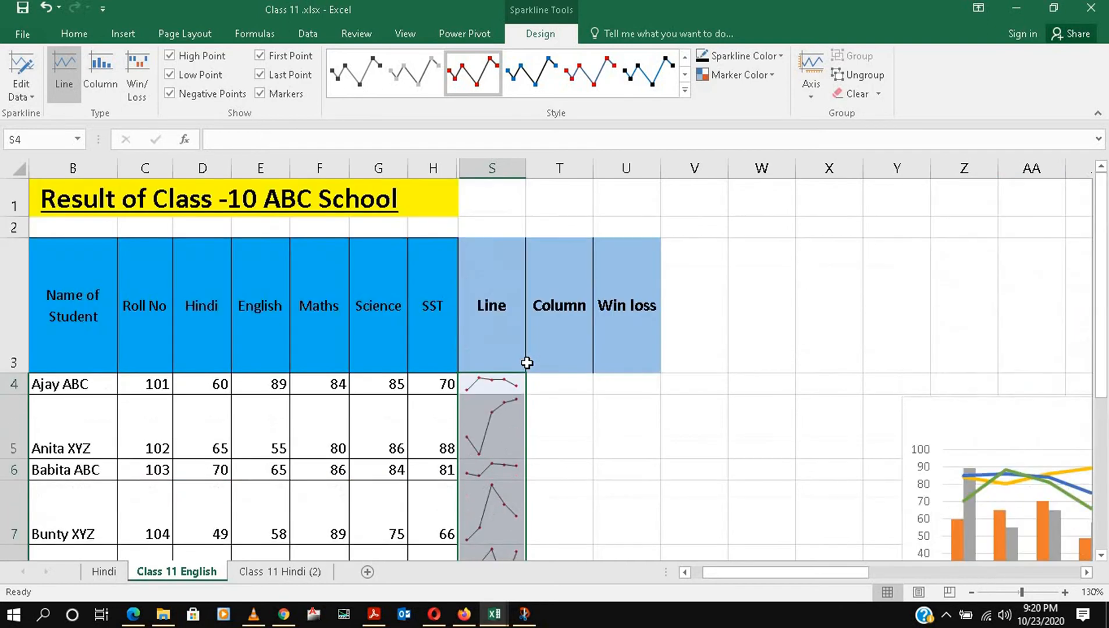
click(514, 389)
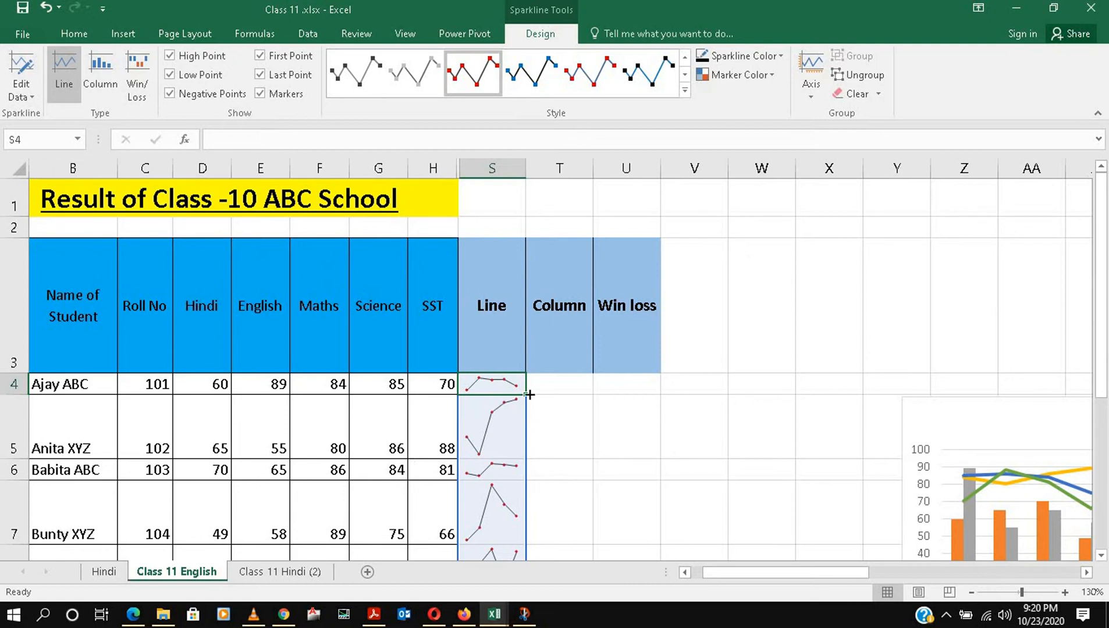
click(575, 452)
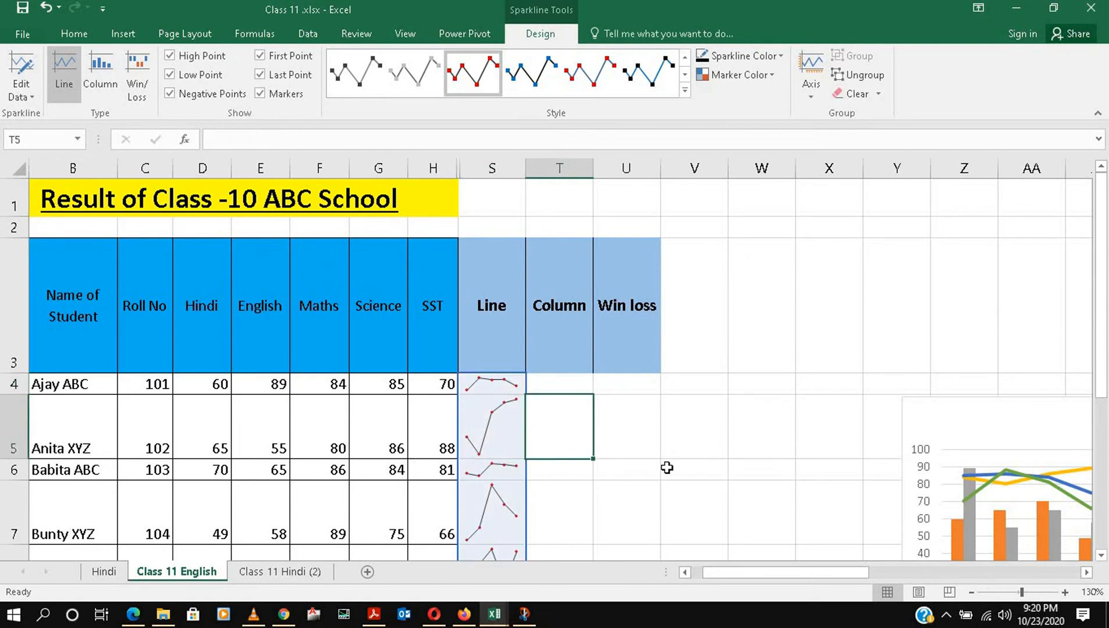
click(668, 451)
- Insert a column sparkline in cell T4 using the marks in D4:H4 as the data range
click(555, 384)
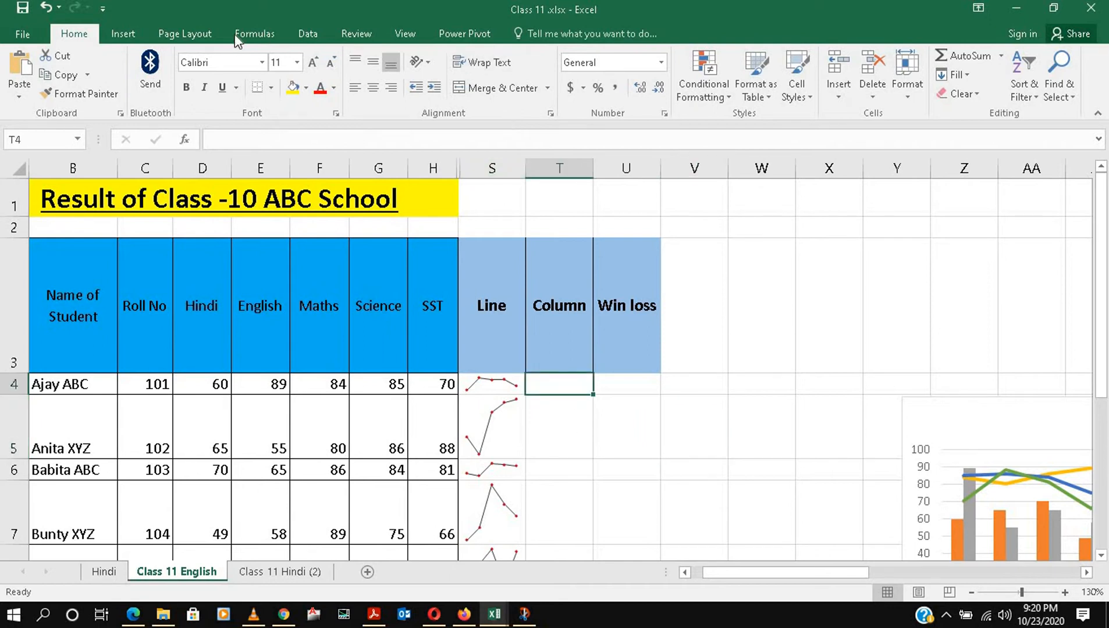
click(122, 33)
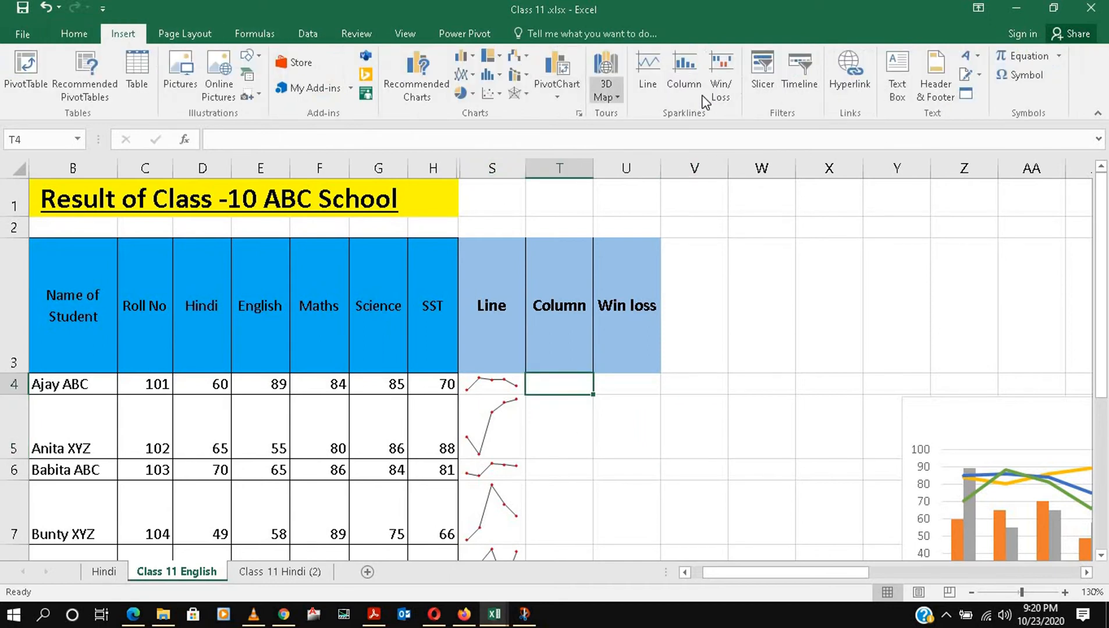
click(686, 72)
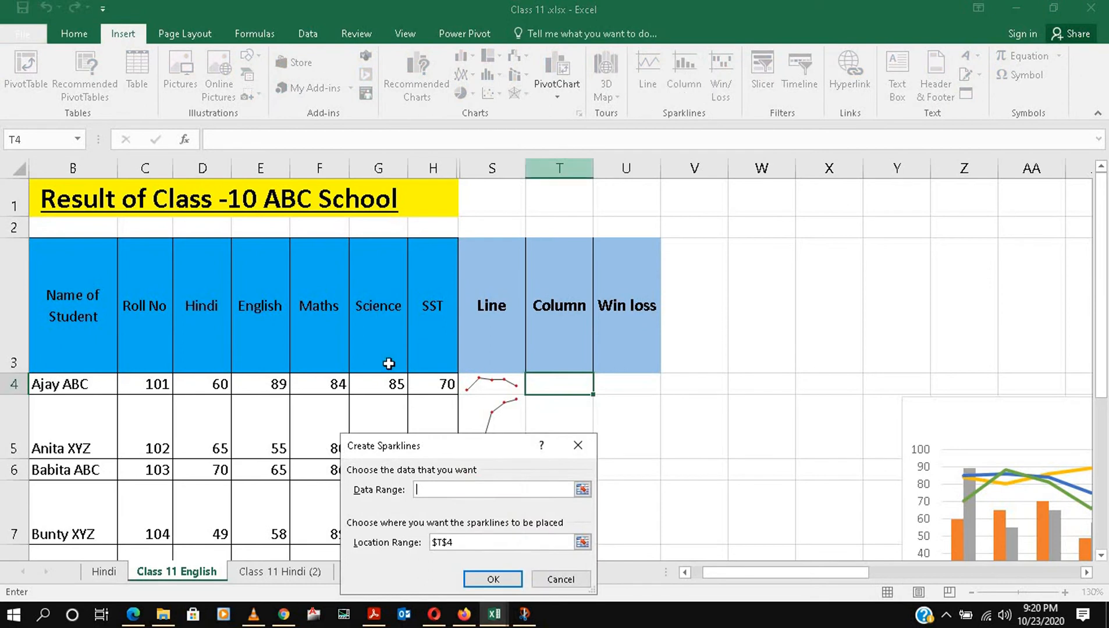
click(586, 490)
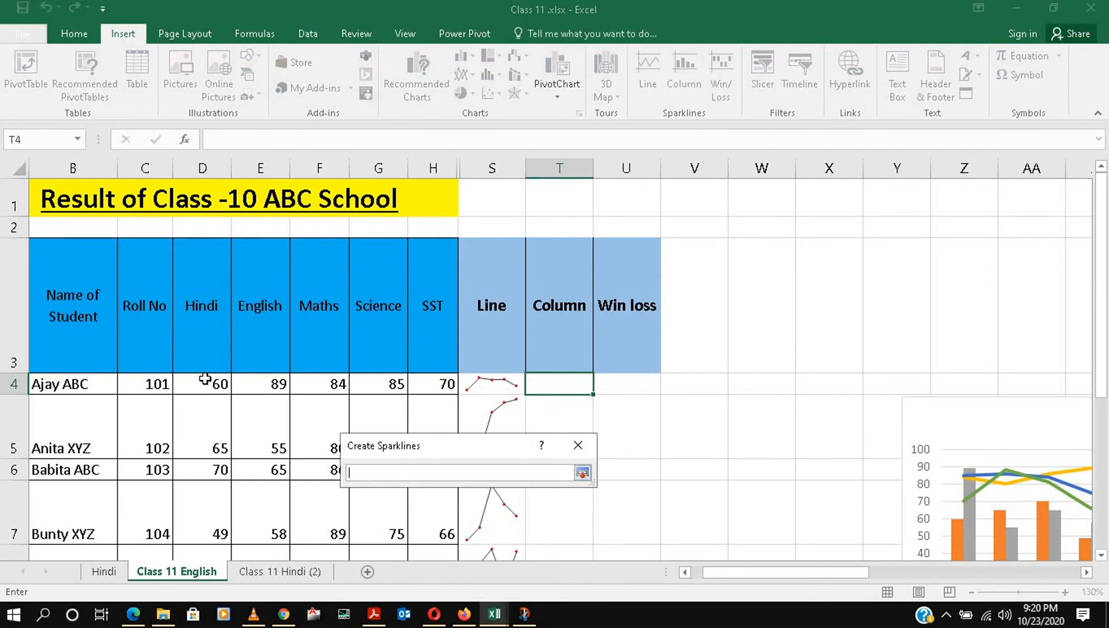
drag(205, 380, 415, 382)
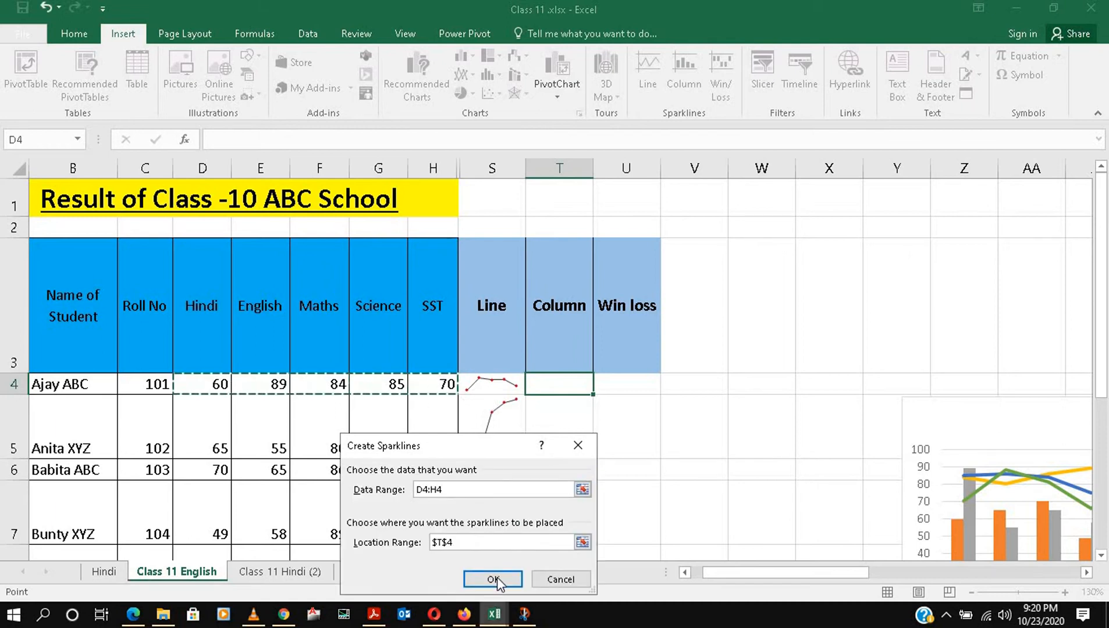
click(498, 582)
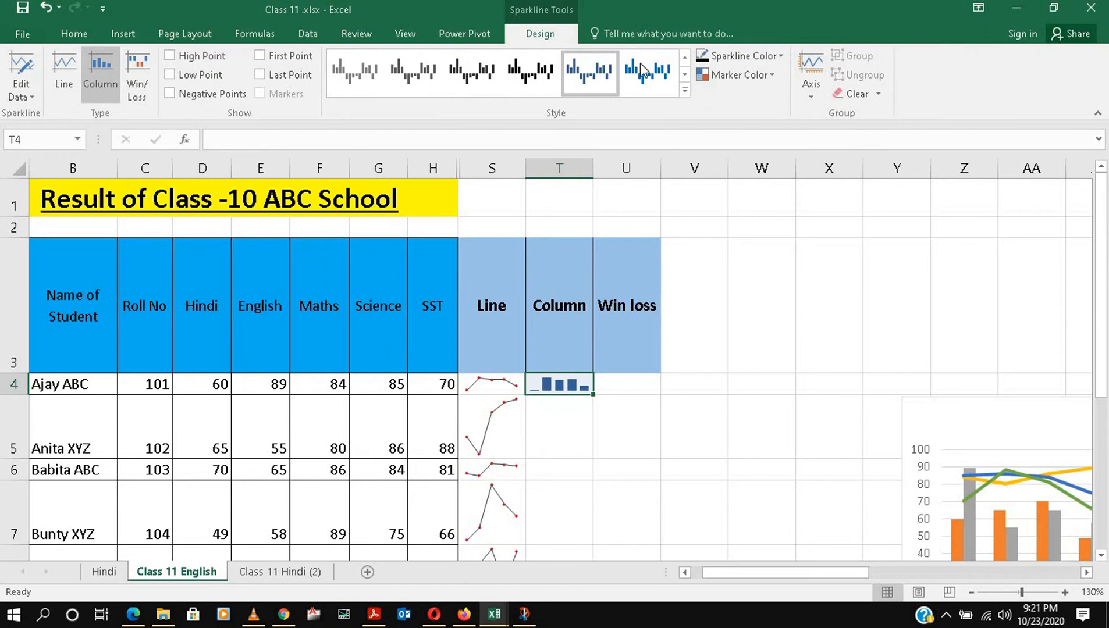
- Apply the blue style from the gallery's last row to the column sparkline in T4 and fill it down the student rows
click(685, 89)
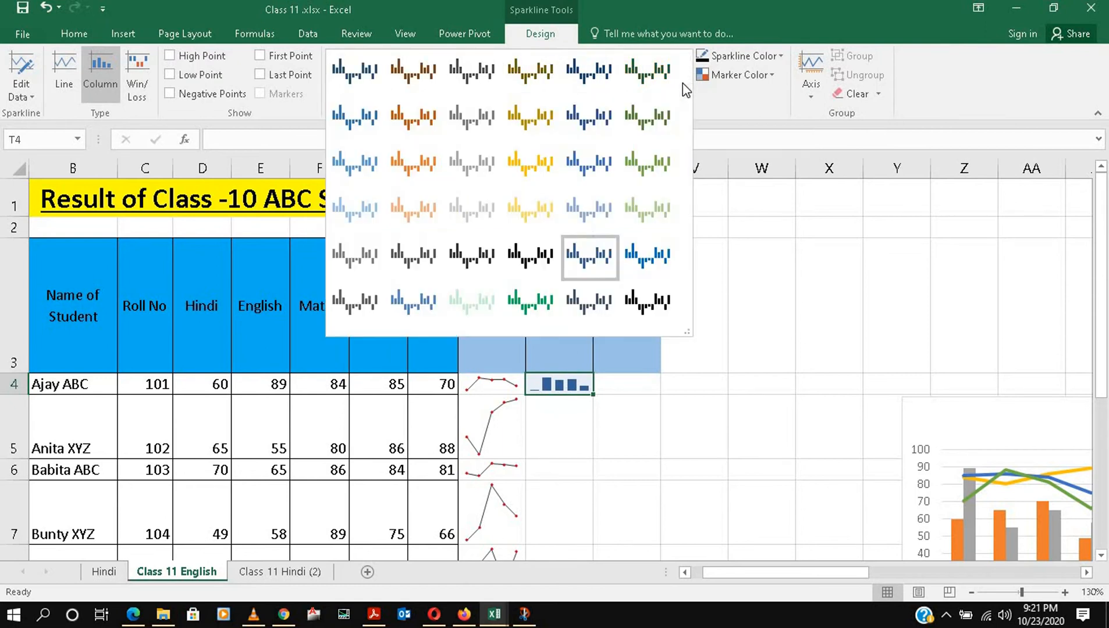
click(410, 299)
drag(596, 396, 571, 474)
scroll(607, 396, up, 2)
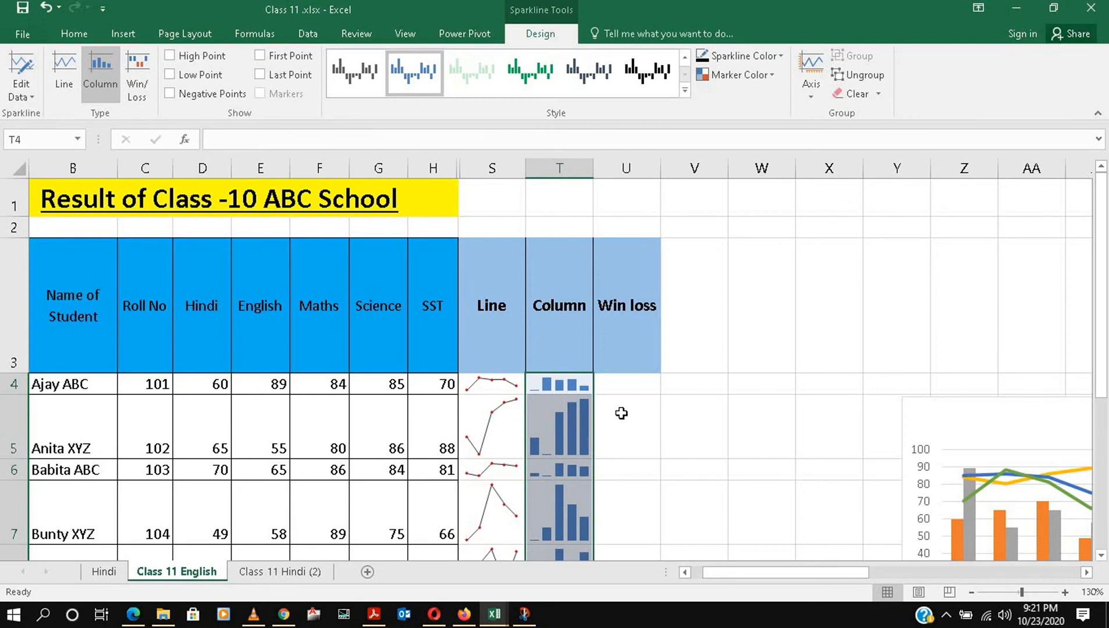
- Insert a Win/Loss sparkline in cell U4 using the marks in D4:H4 as the data range
click(625, 387)
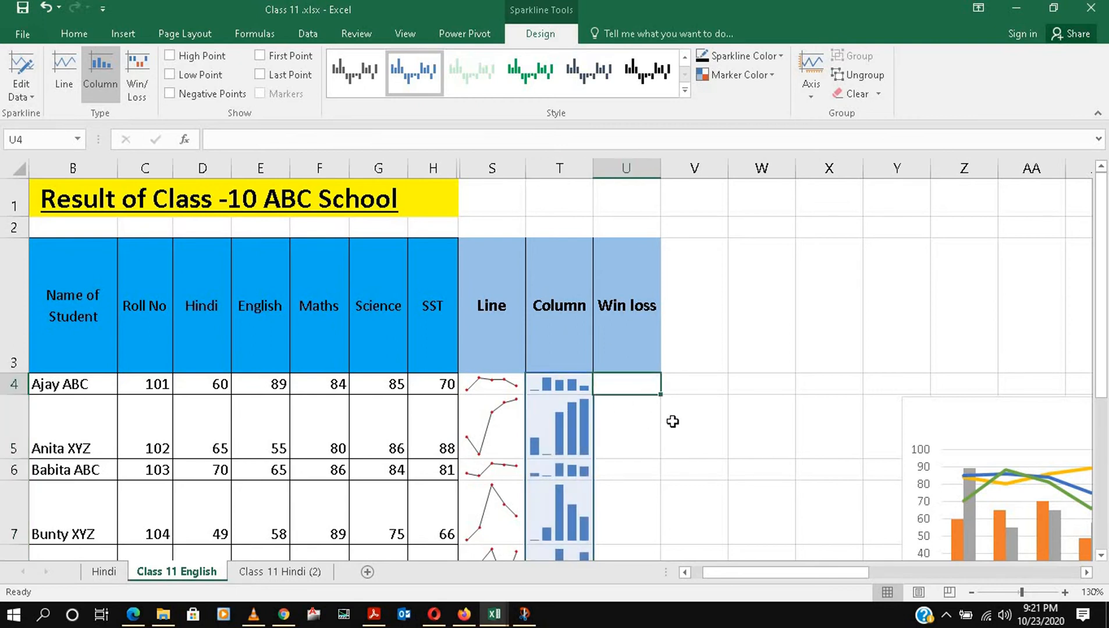
click(122, 35)
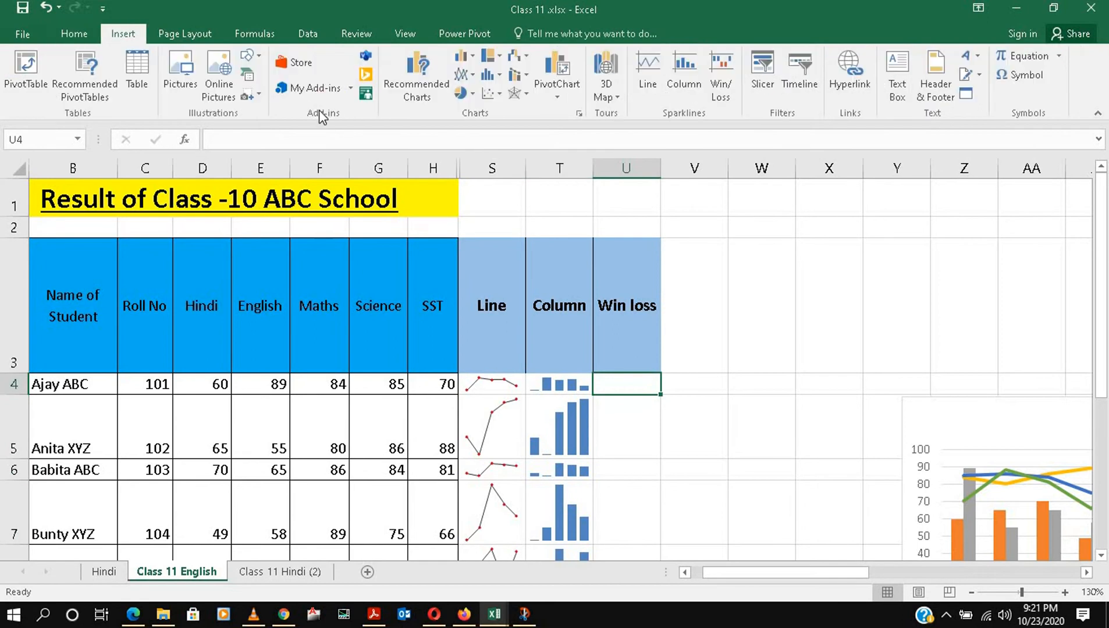
click(716, 80)
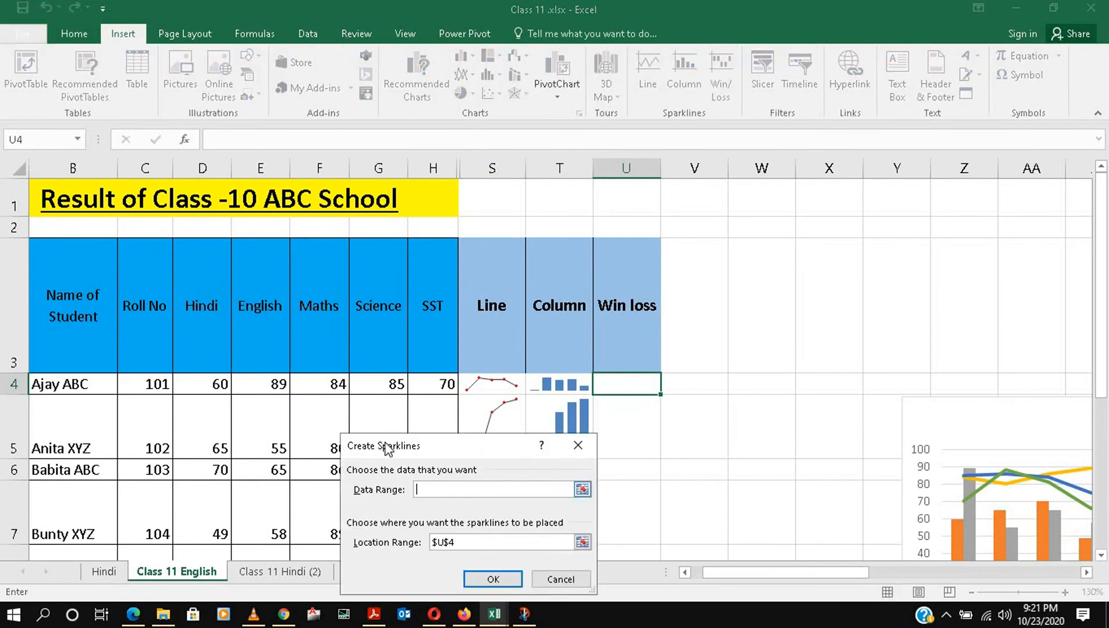
drag(215, 388, 433, 387)
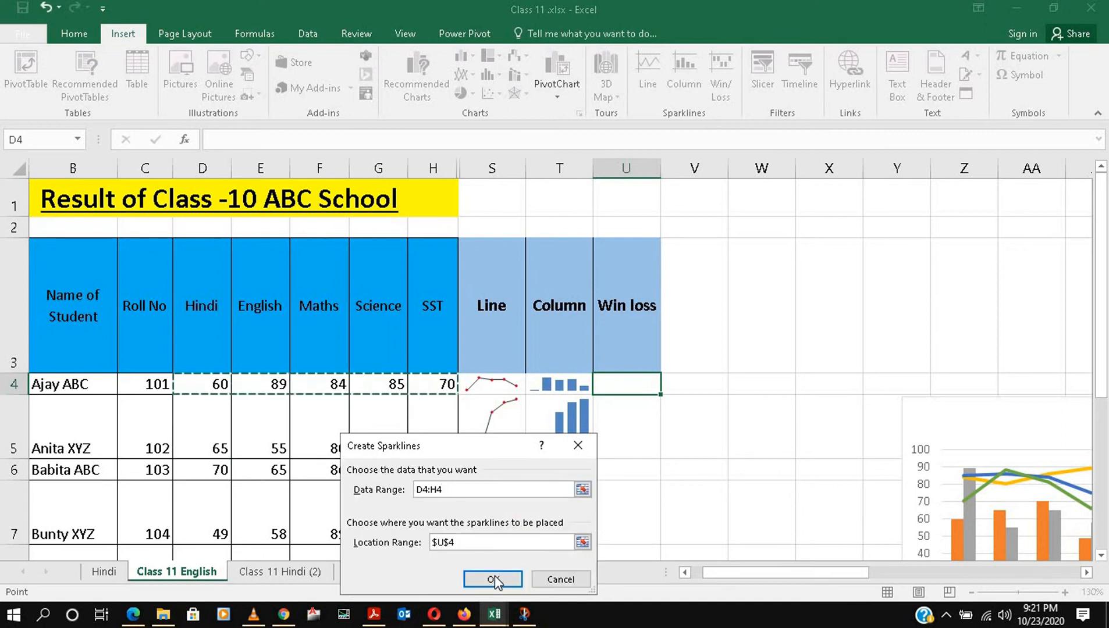
click(494, 577)
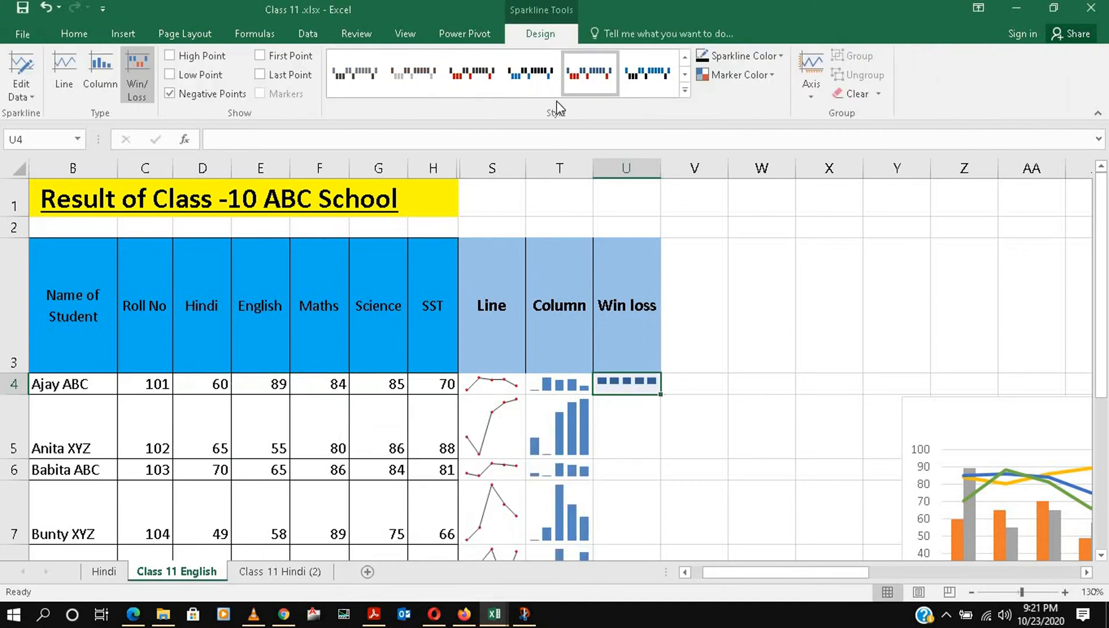
- Apply the dark style with red negative points to the Win/Loss sparkline in U4 and fill it down the student rows
click(685, 90)
click(461, 265)
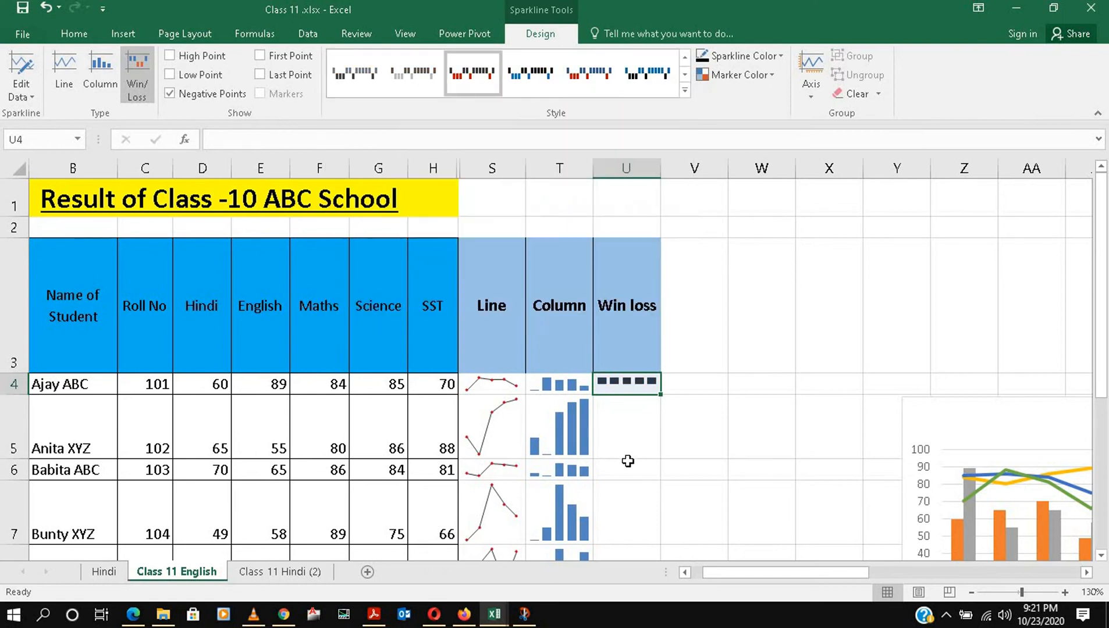
drag(664, 398, 678, 426)
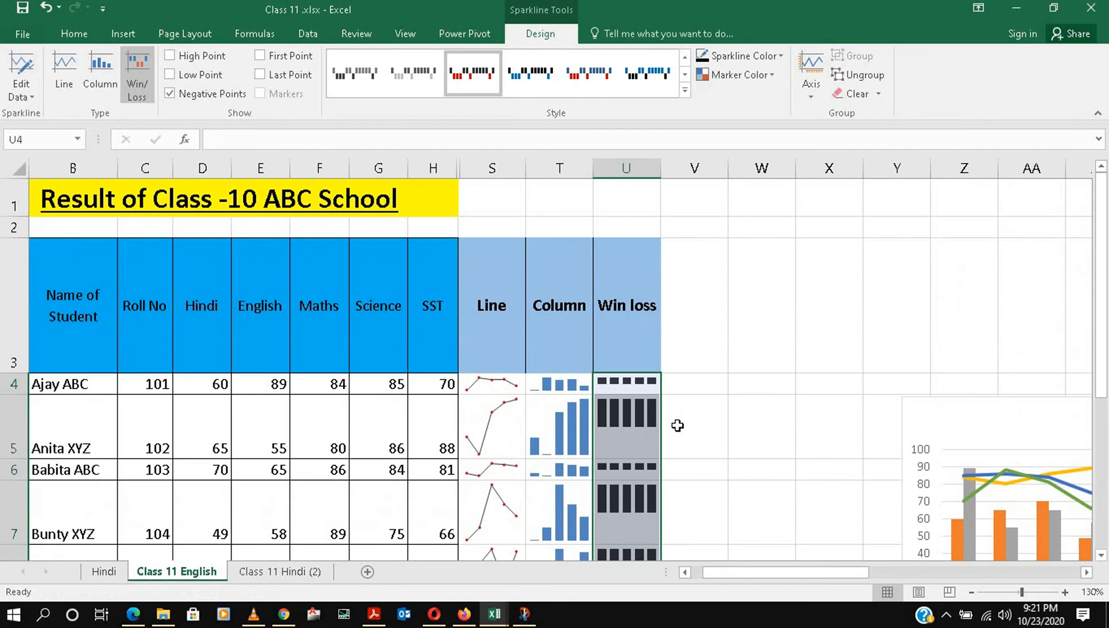
- Highlight the high, low, negative, first and last points in the column sparklines
click(537, 385)
click(206, 59)
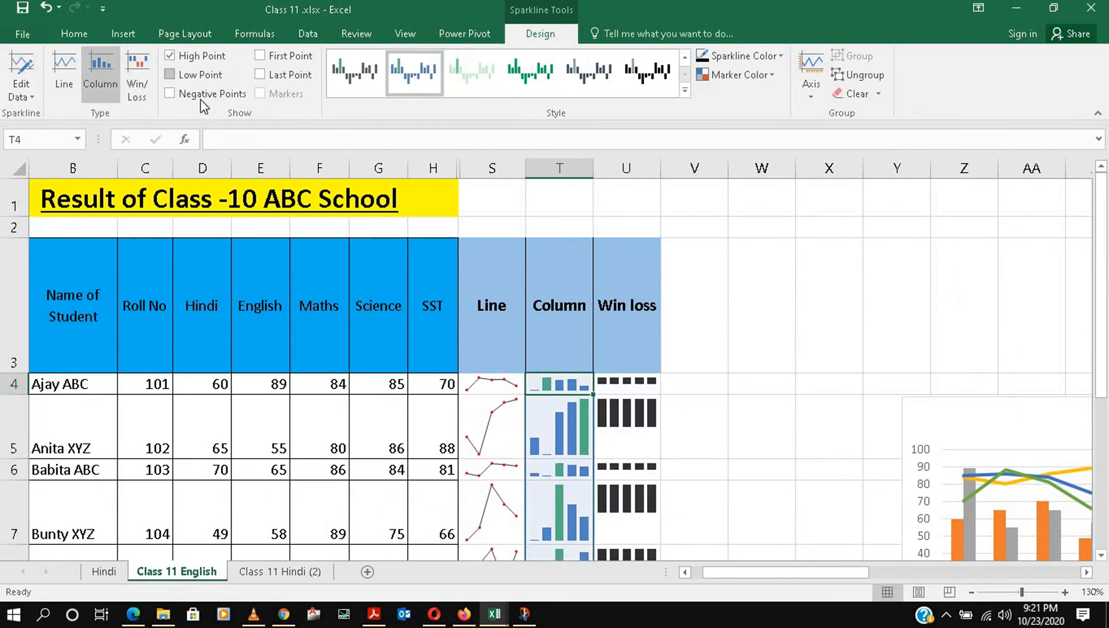
click(200, 99)
click(260, 56)
click(259, 75)
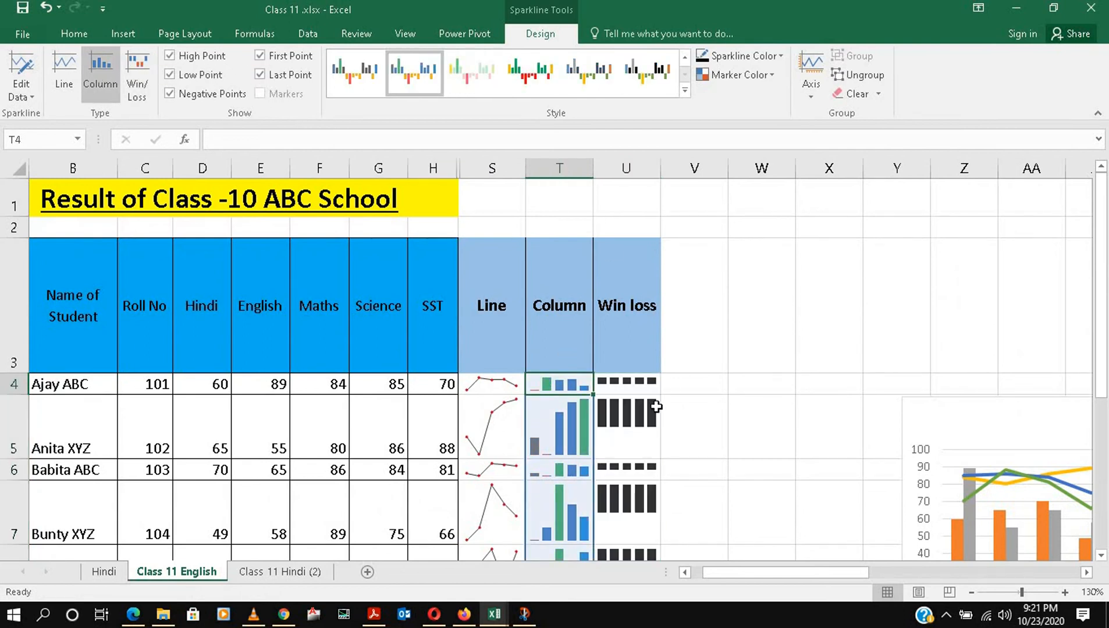
- View the Sparkline Color and Marker Color options for the column sparklines without changing any colour
click(778, 55)
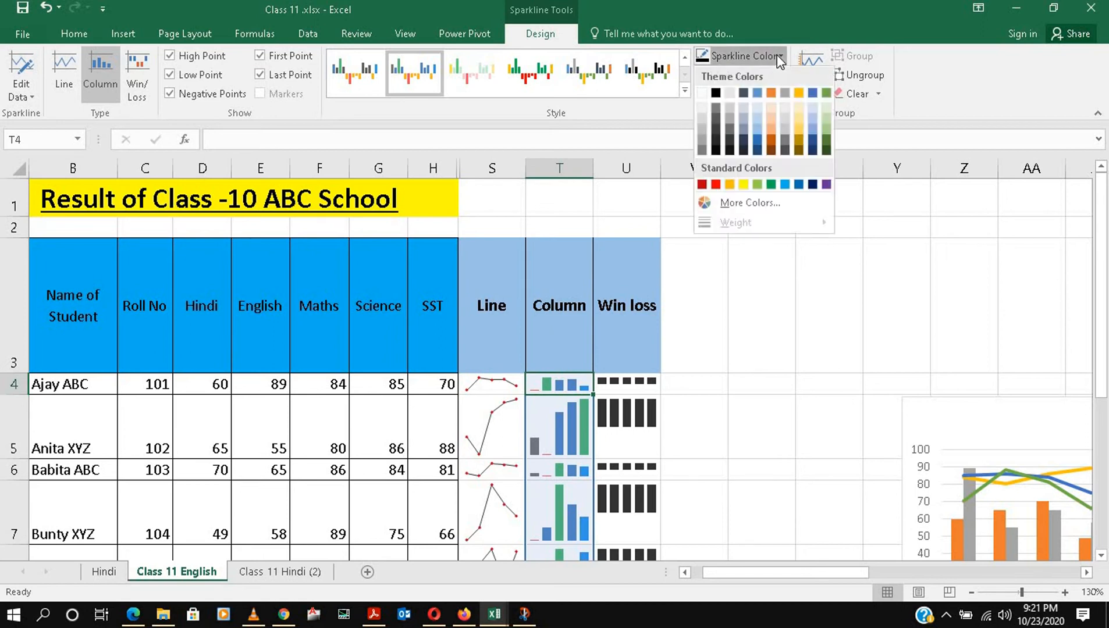
key(Escape)
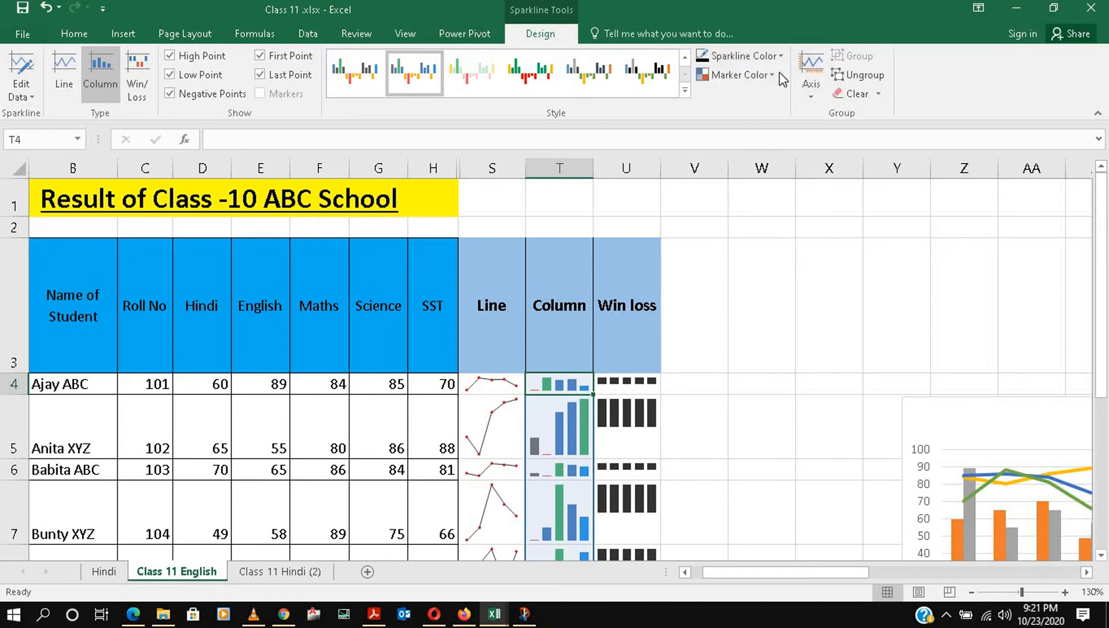
click(779, 75)
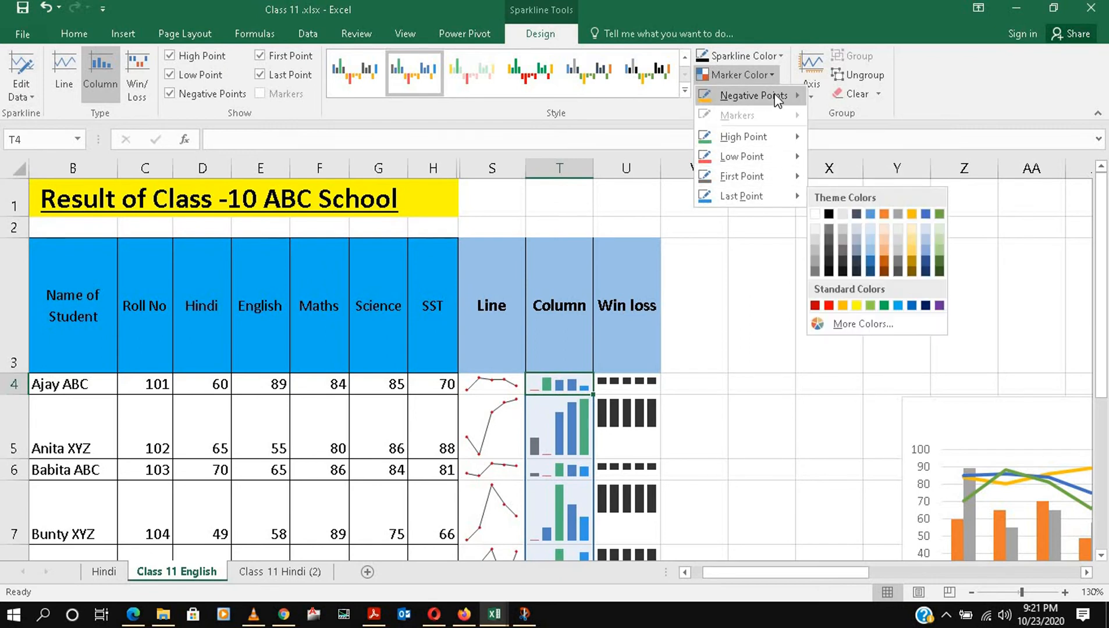
key(Escape)
key(Escape)
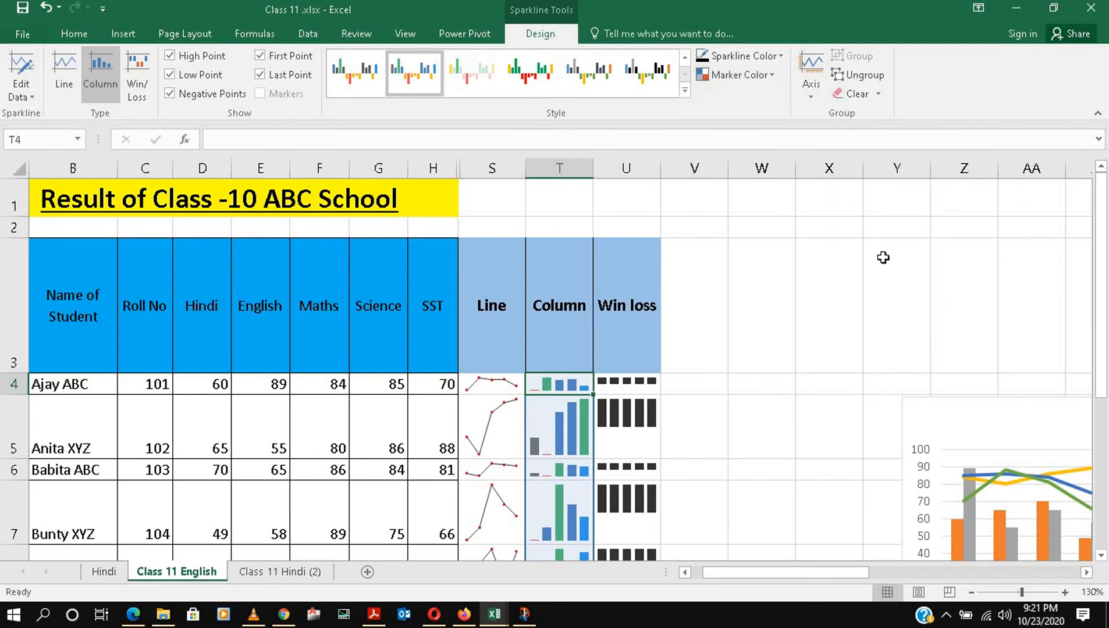
- Highlight the high, low, first and last points in the Win/Loss sparklines of column U
click(624, 456)
click(640, 384)
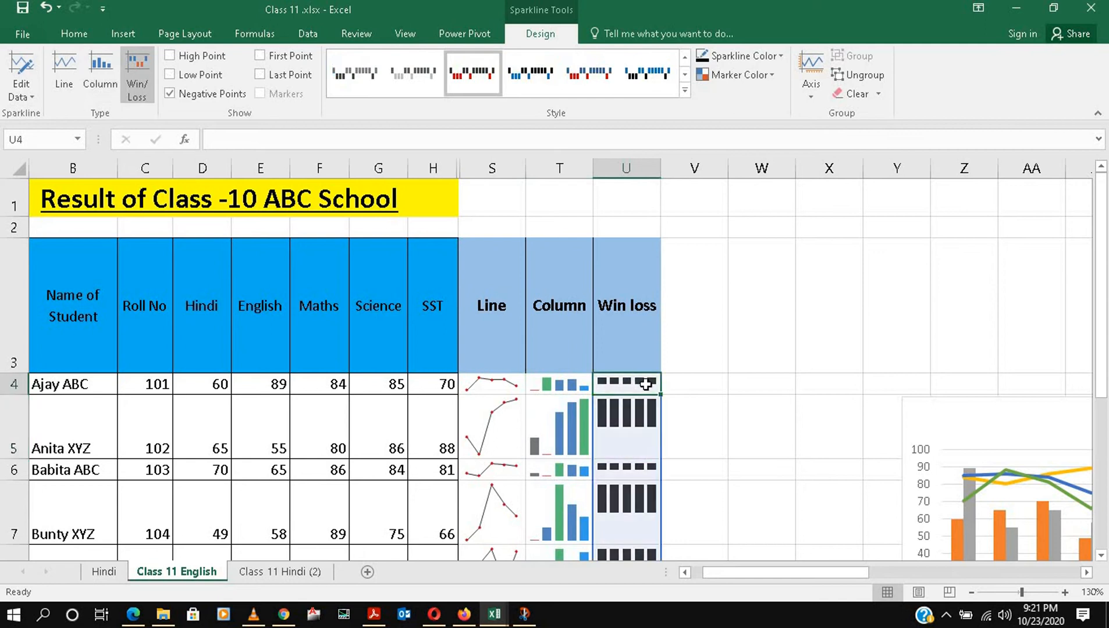
click(170, 75)
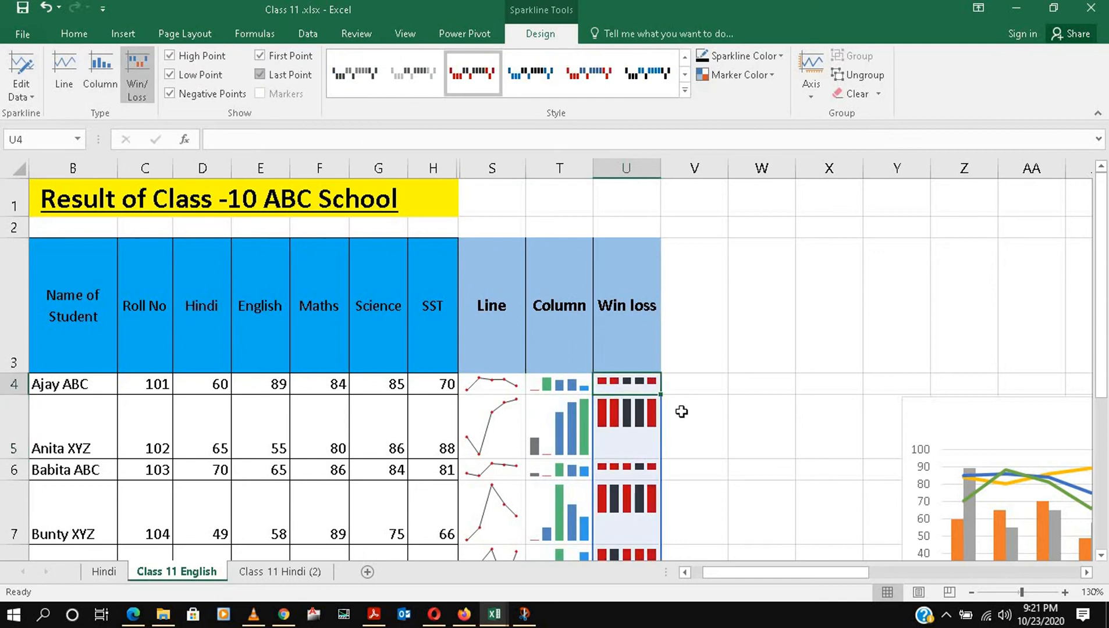
click(765, 458)
scroll(671, 447, down, 2)
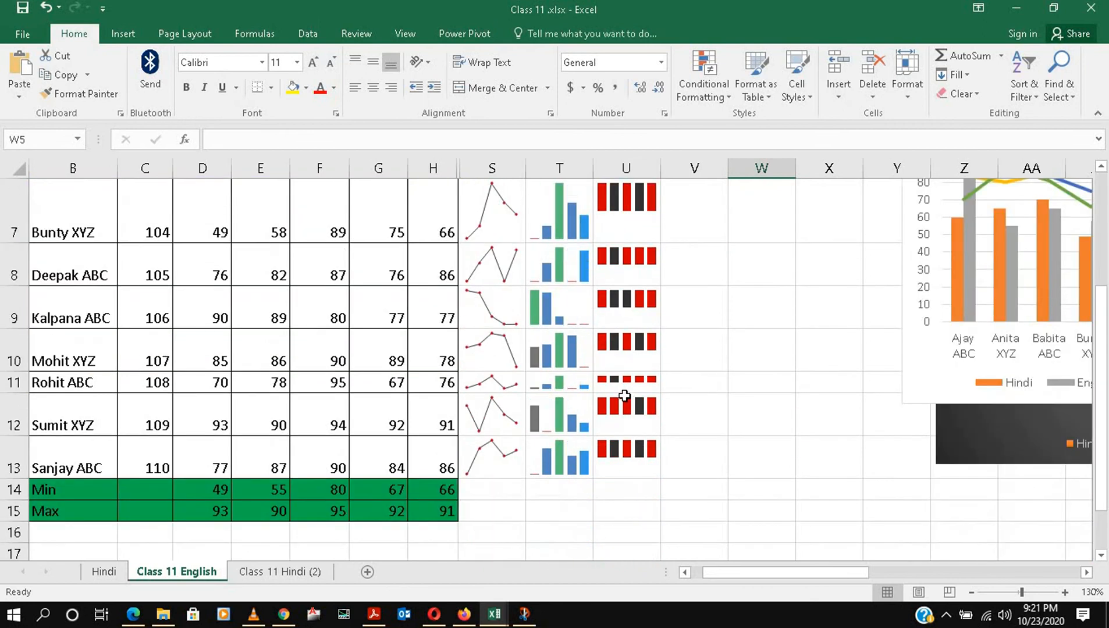
scroll(624, 407, up, 2)
scroll(594, 433, down, 2)
scroll(675, 466, up, 2)
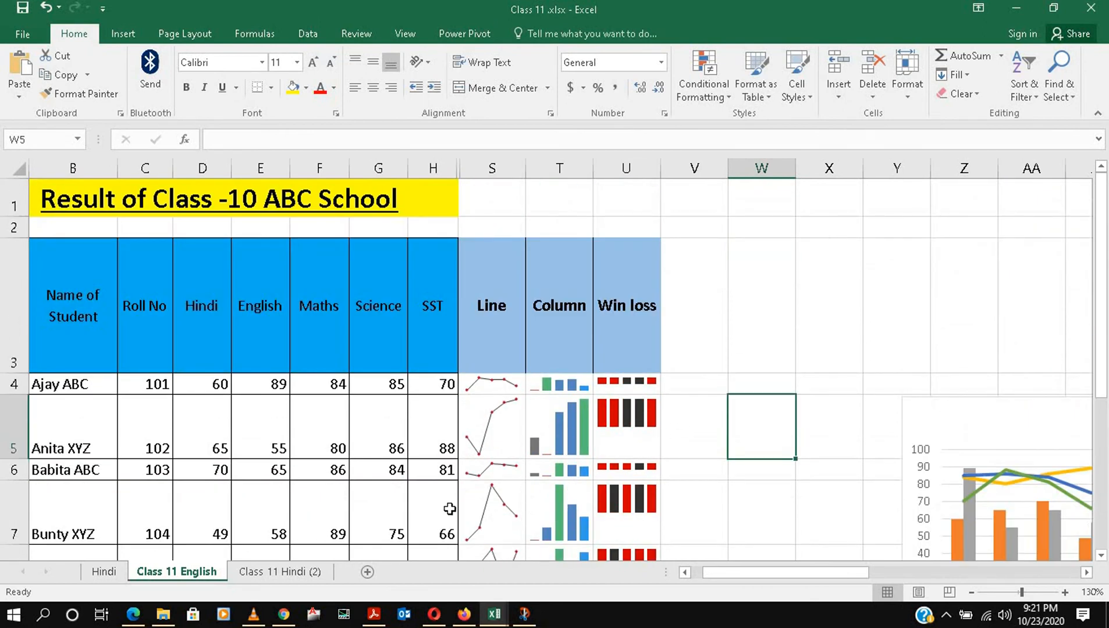
- Switch to the other open workbook, Class 11.xlsx, with the monthly product figures on its Data sheet
click(500, 616)
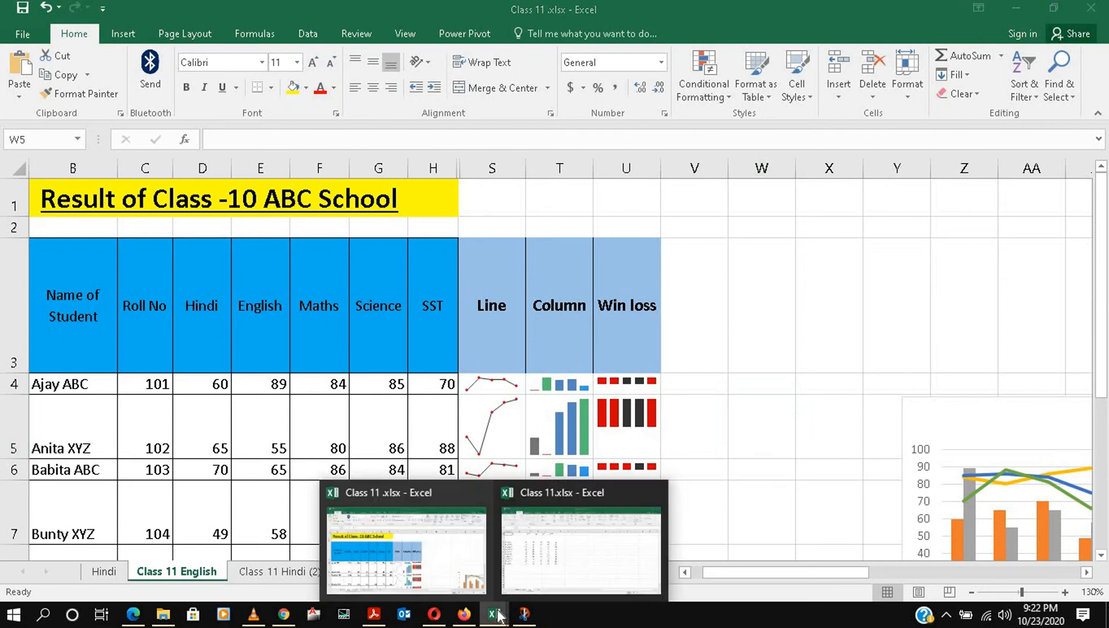
click(606, 501)
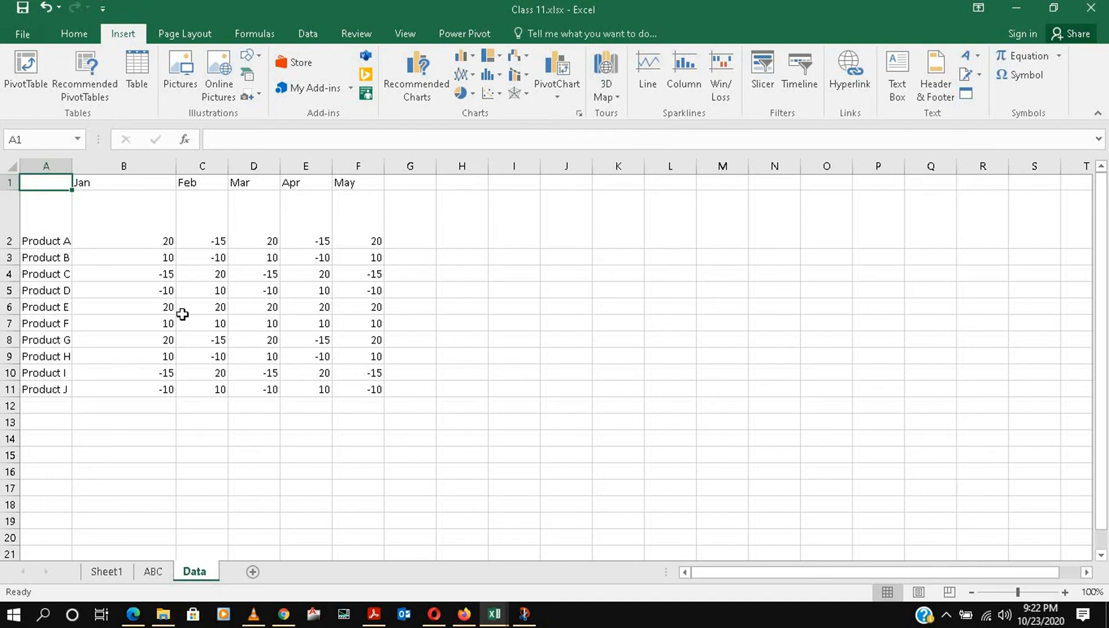
scroll(181, 314, up, 2)
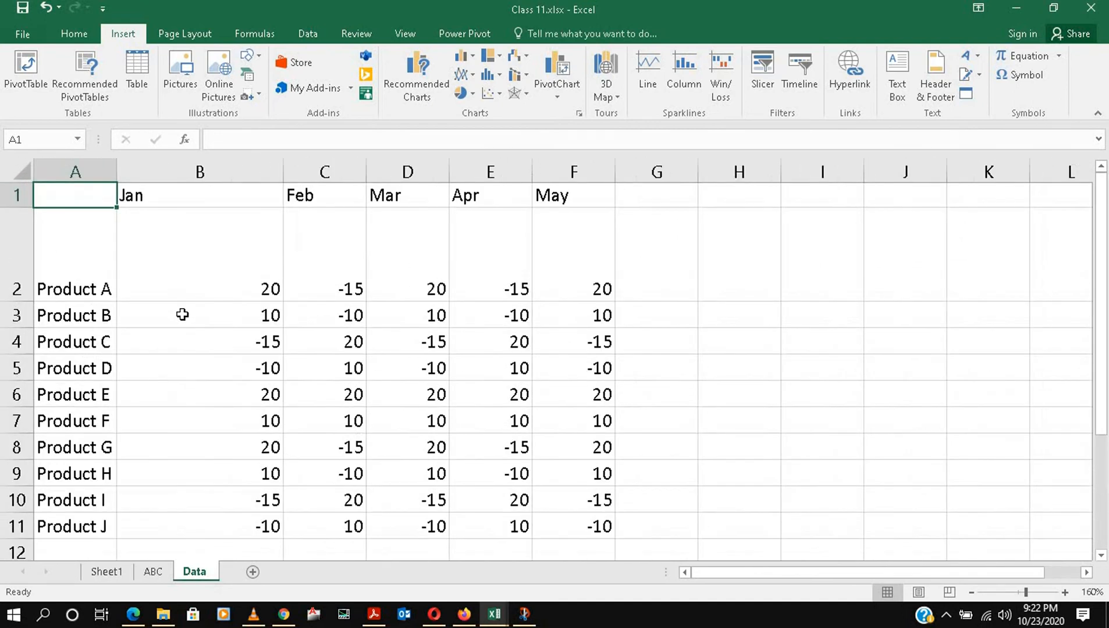
- Insert a Line sparkline in cell G2 using Product A's January to May values in B2:F2
click(666, 386)
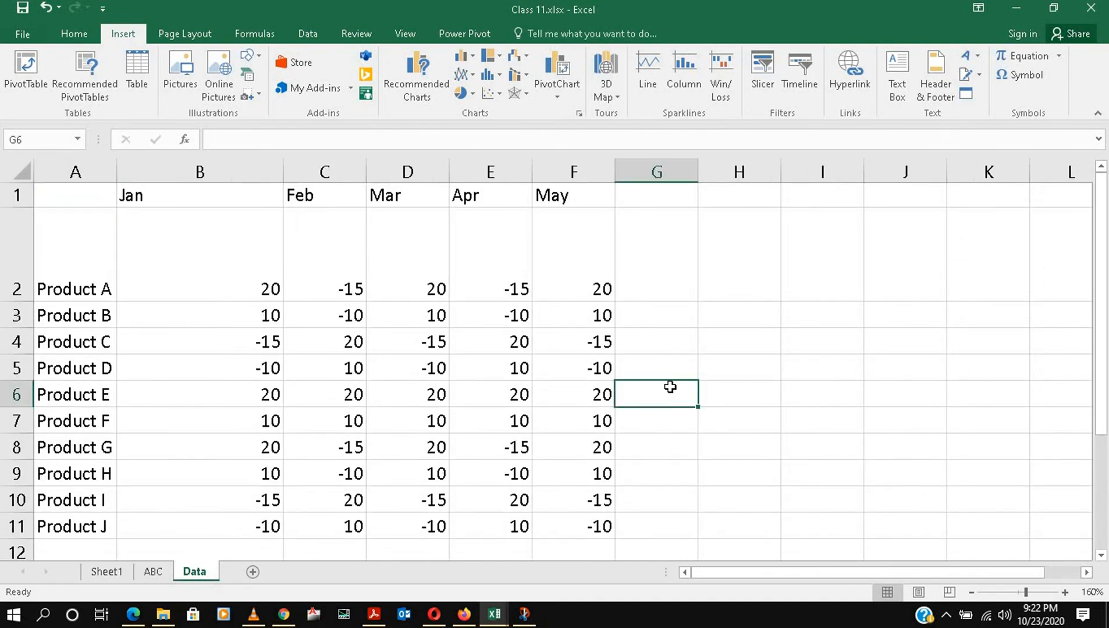
click(661, 252)
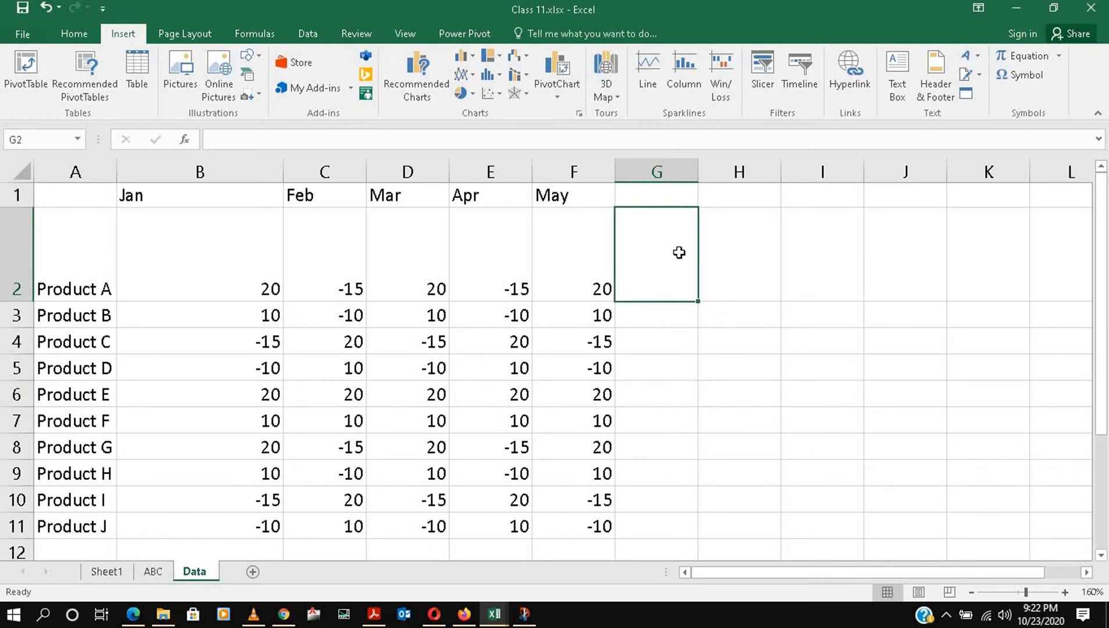
click(647, 67)
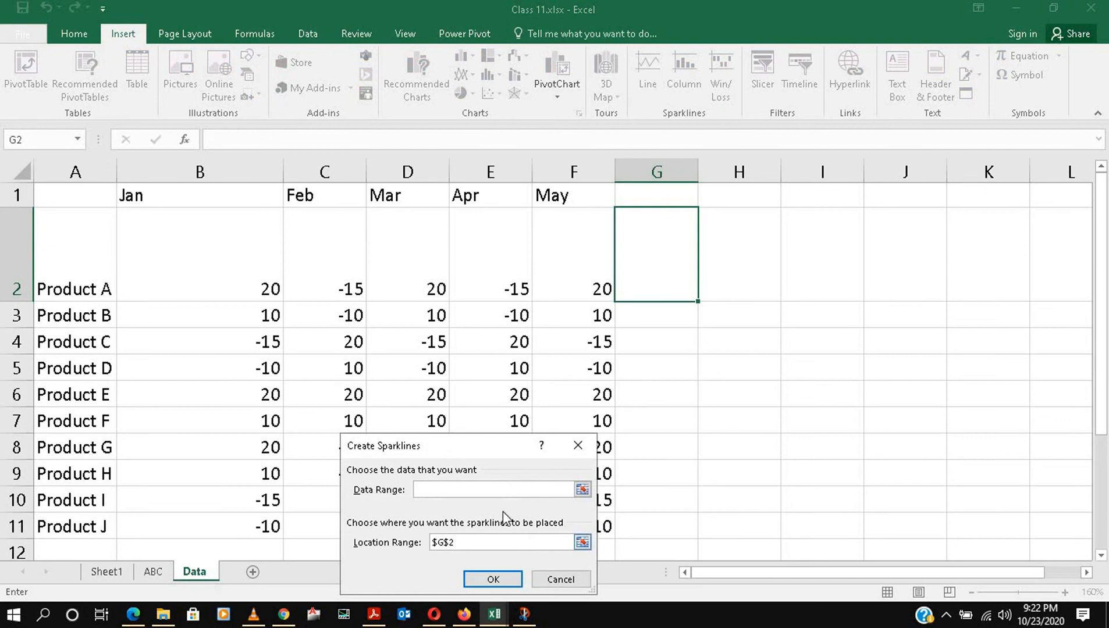
click(582, 489)
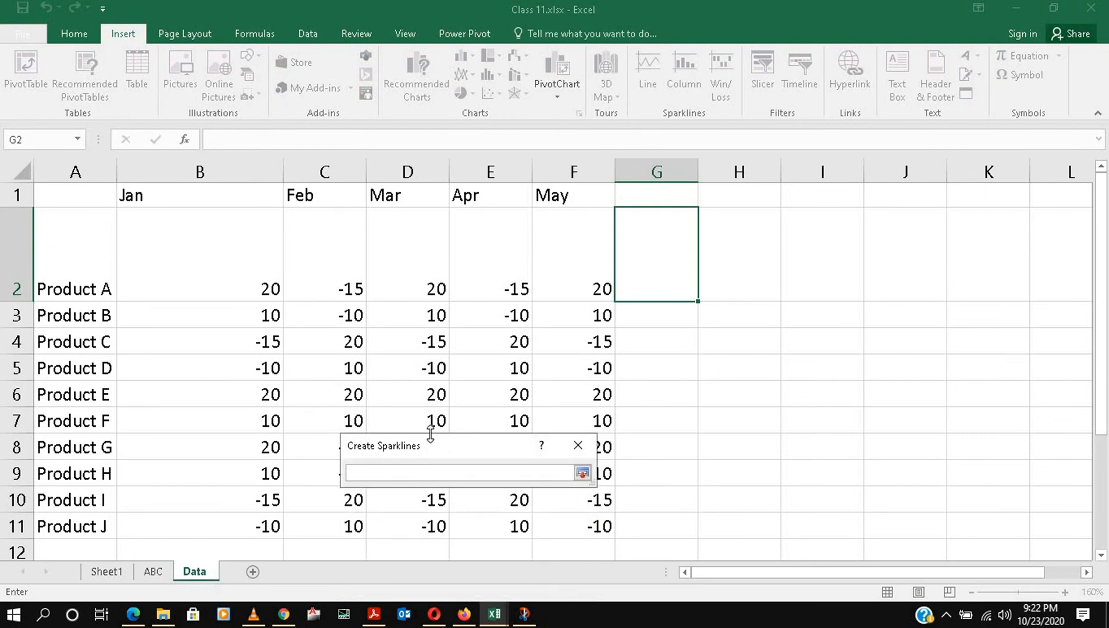
click(582, 473)
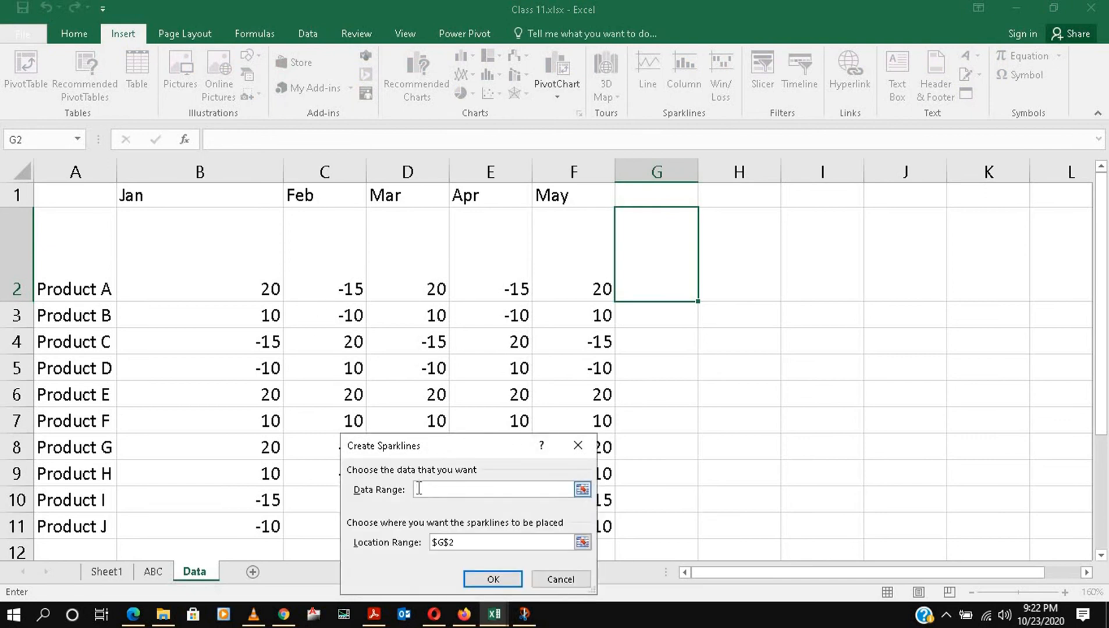
drag(265, 285, 538, 269)
key(Return)
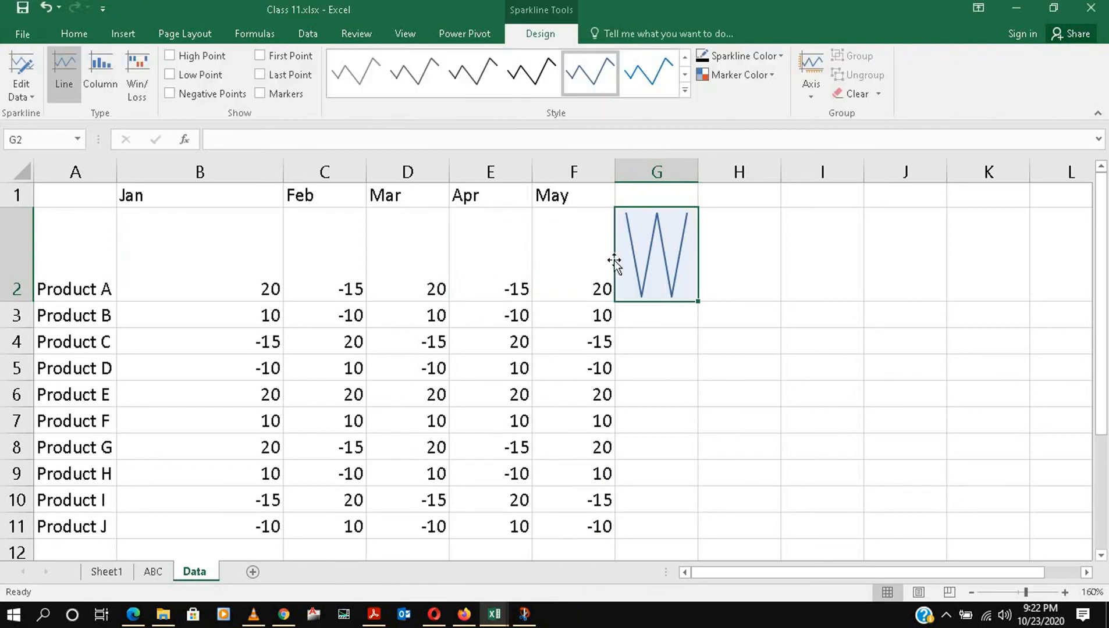
- Show the high, low, negative, first and last points and markers on the G2 sparkline, and fill it down to G11
click(170, 56)
click(170, 75)
click(170, 93)
click(270, 56)
click(270, 74)
click(269, 93)
drag(698, 301, 699, 539)
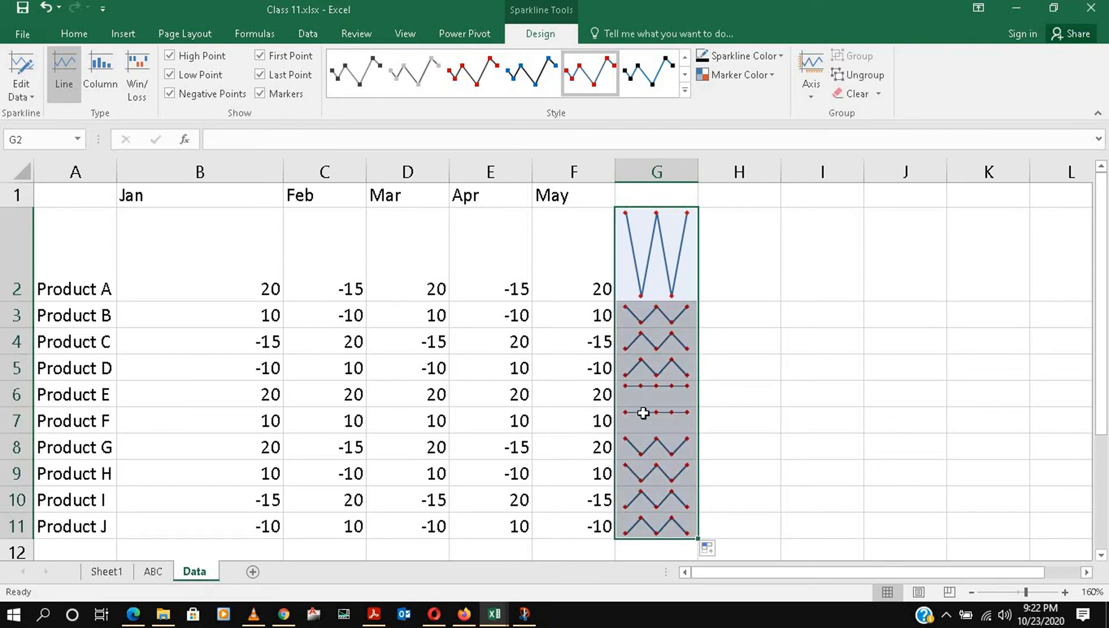
click(679, 413)
click(651, 391)
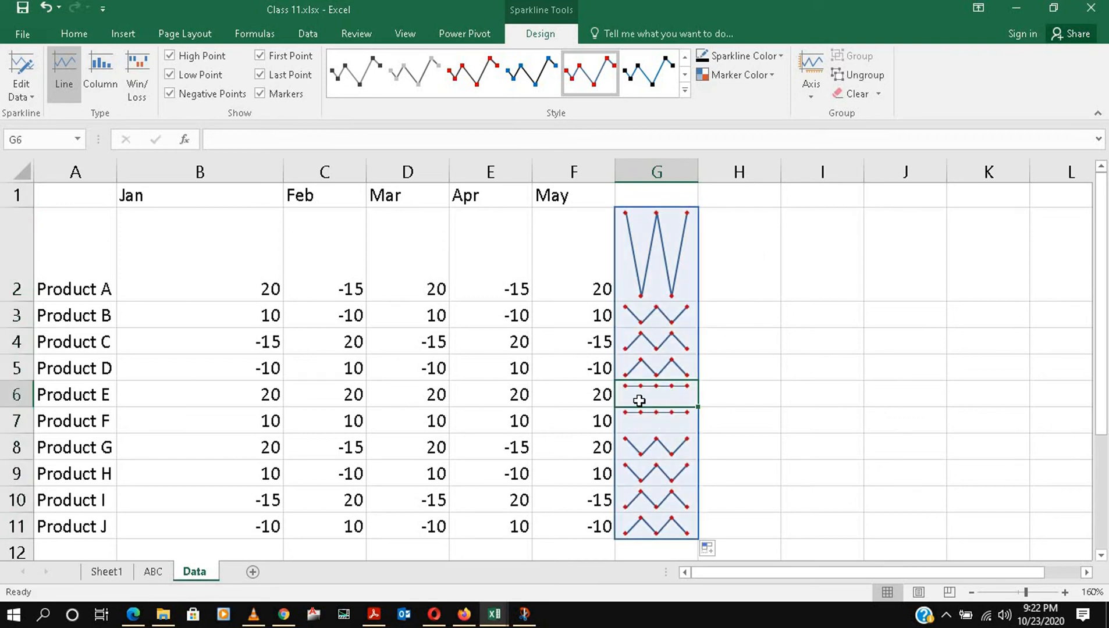
click(667, 421)
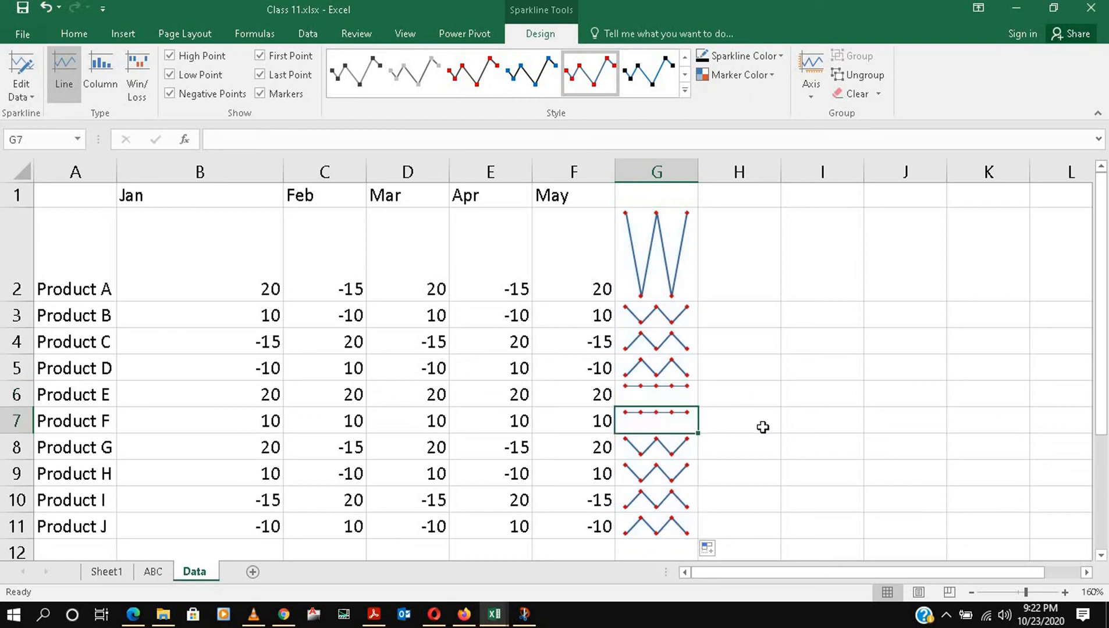
- Insert a Column sparkline in cell H2 using B2:F2 as the data range
click(722, 264)
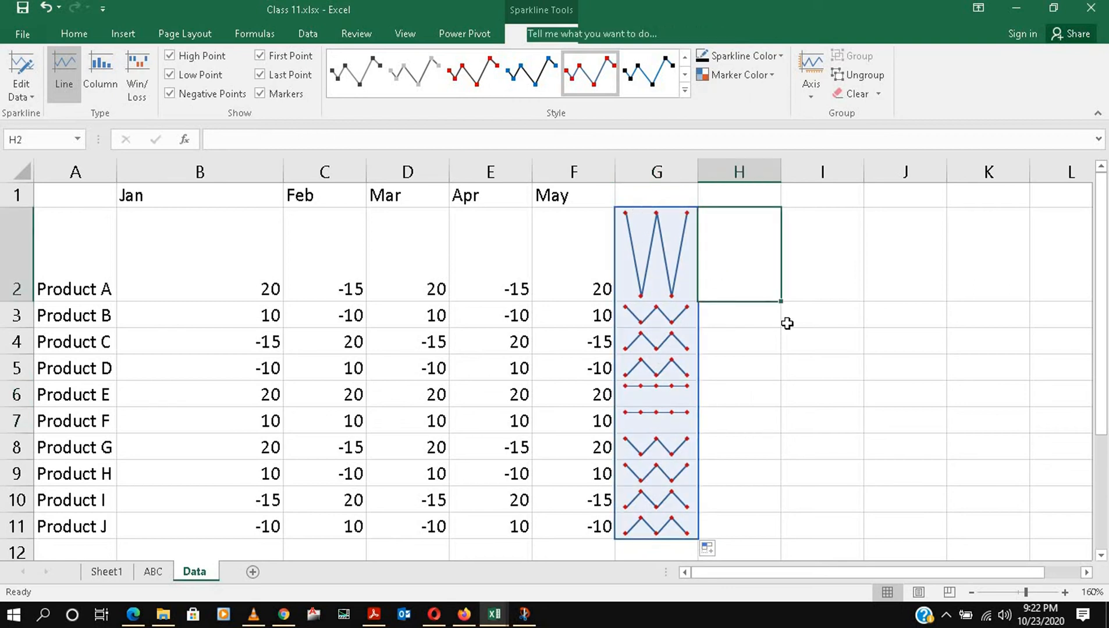
click(133, 40)
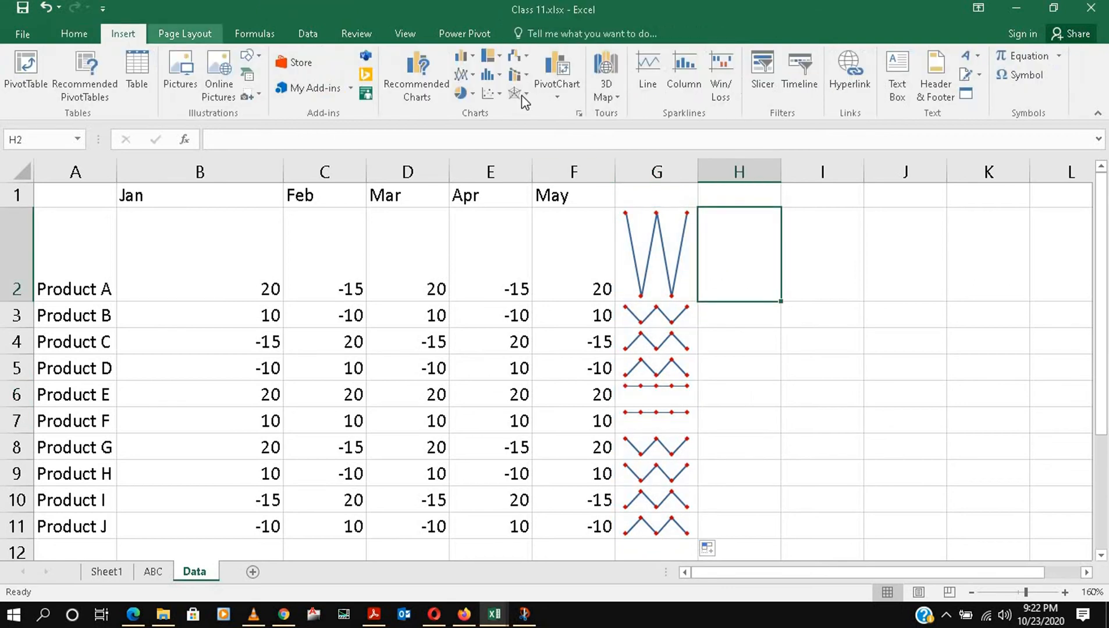
click(684, 73)
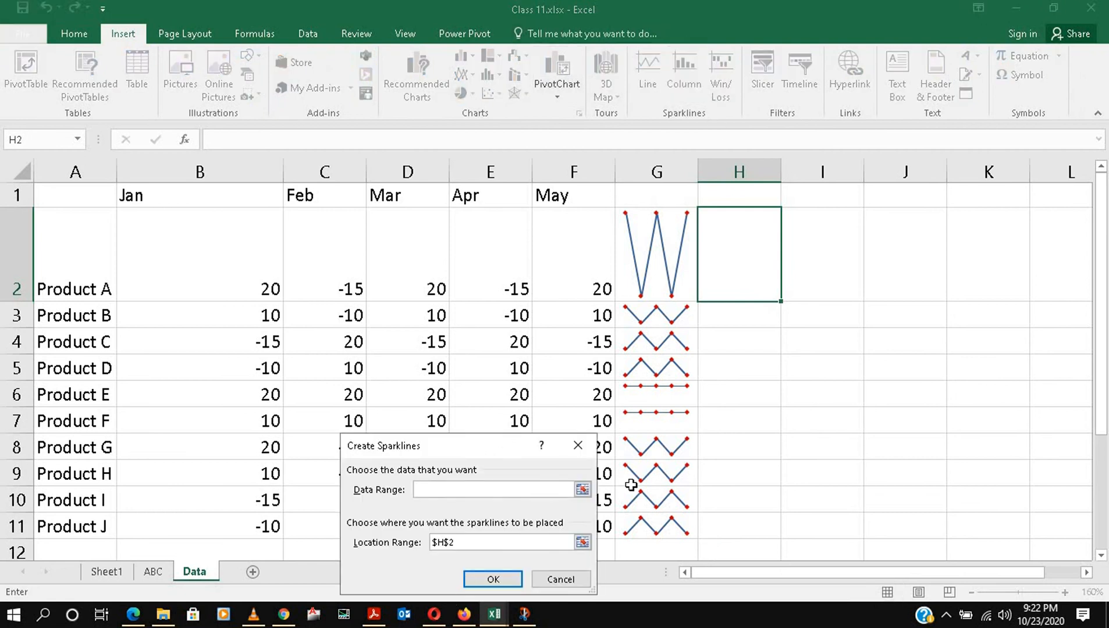
drag(274, 287, 545, 269)
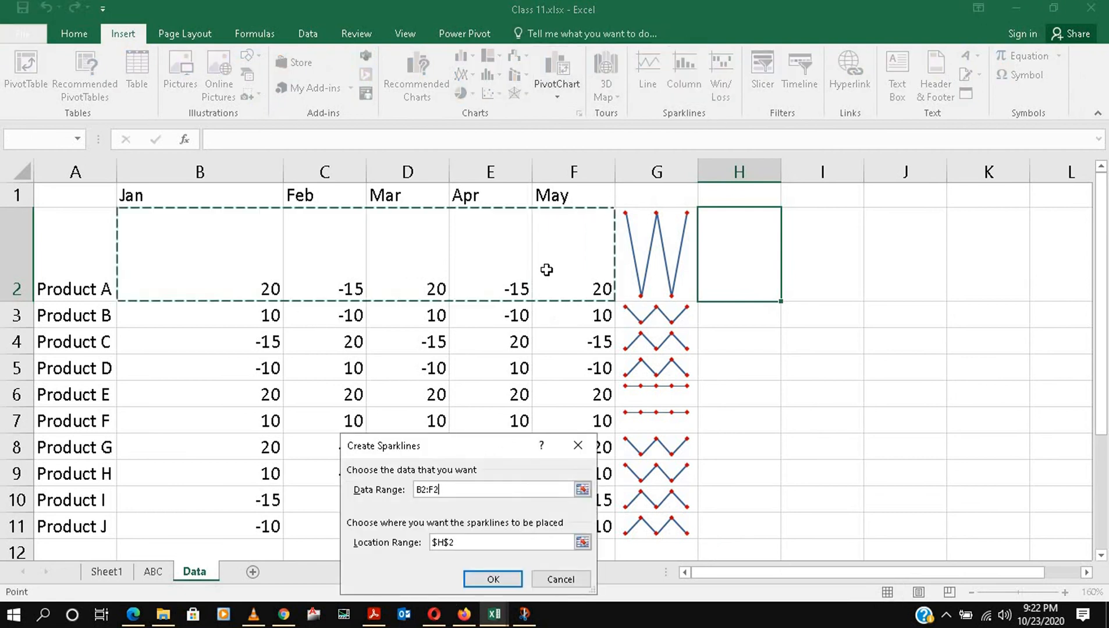
click(501, 578)
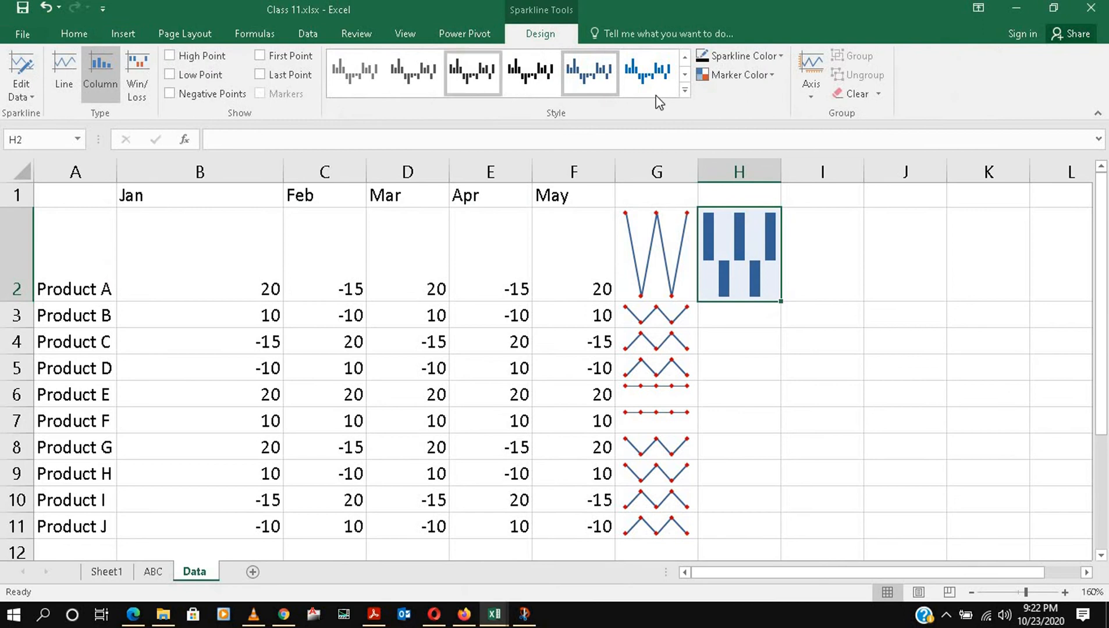
- Apply the medium-blue style from the gallery's last row to the H2 sparkline and highlight its high, low, negative, first and last points
click(684, 90)
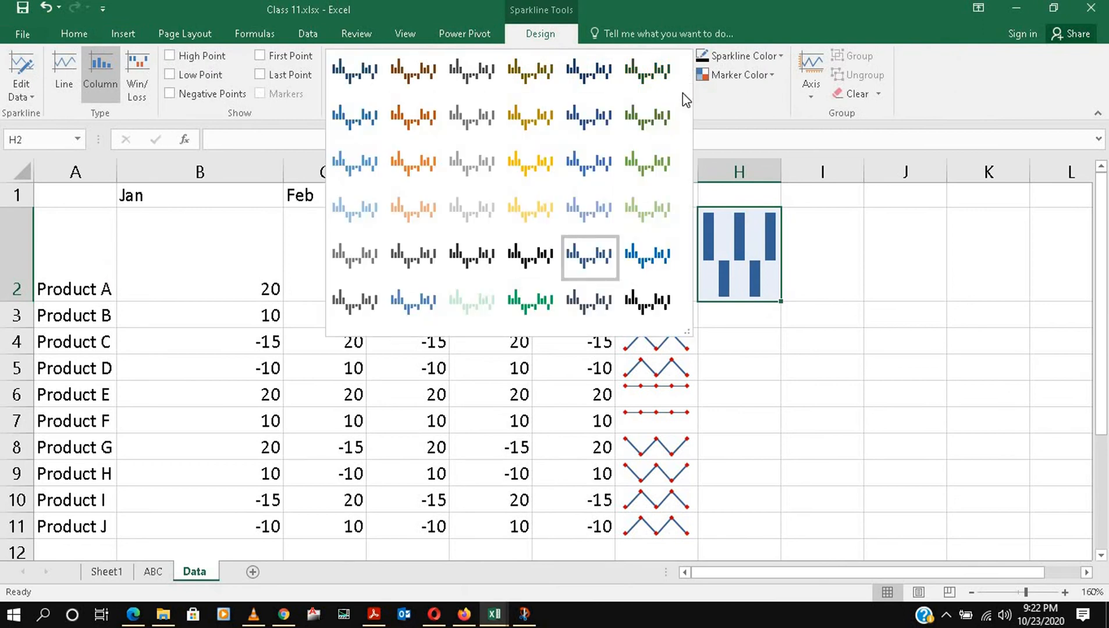
click(412, 301)
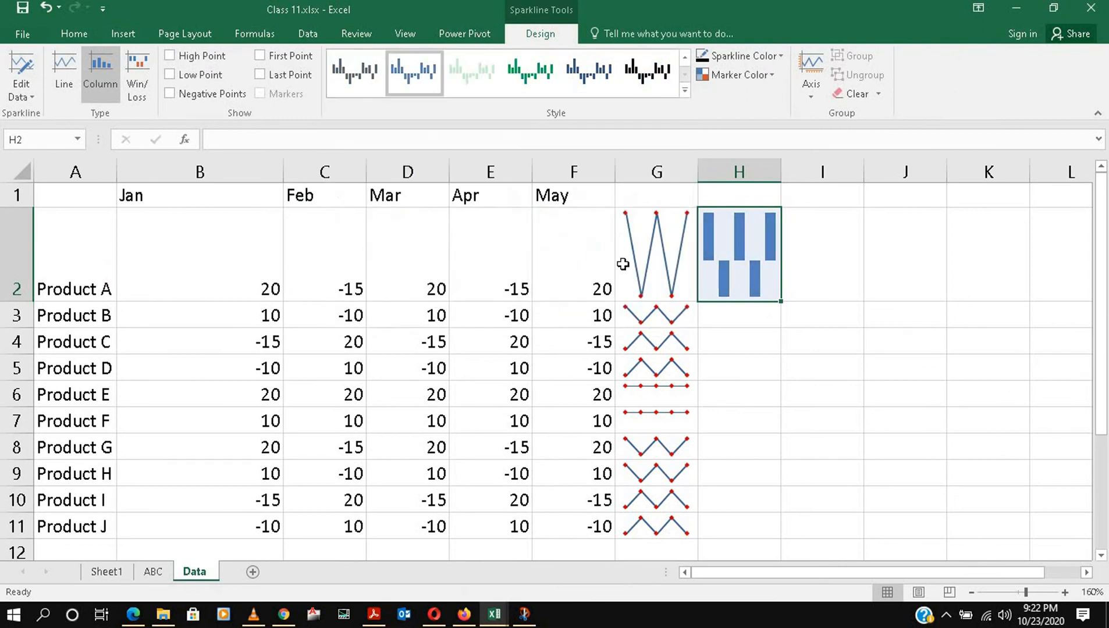
click(196, 68)
click(202, 76)
click(207, 94)
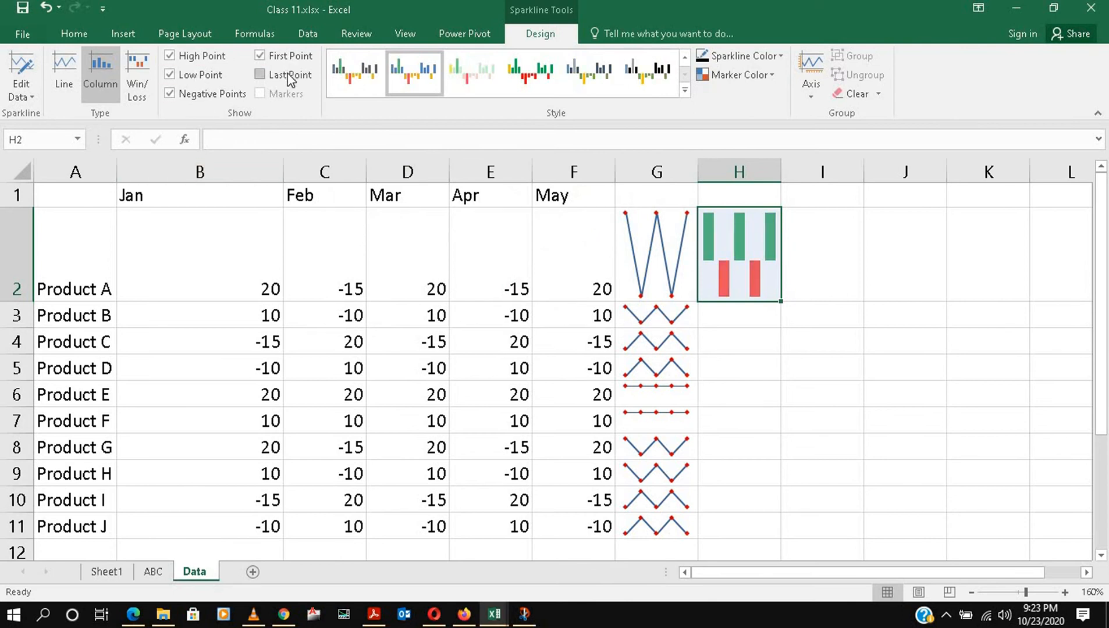
- Fill the Column sparkline in H2 down the product rows to H11
click(776, 398)
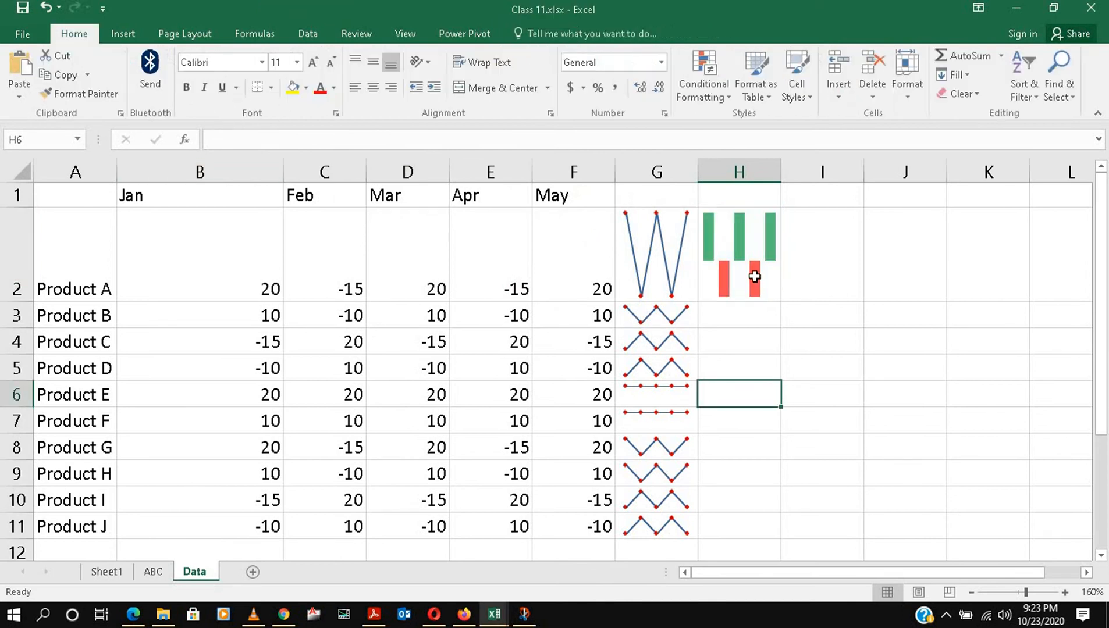
click(774, 251)
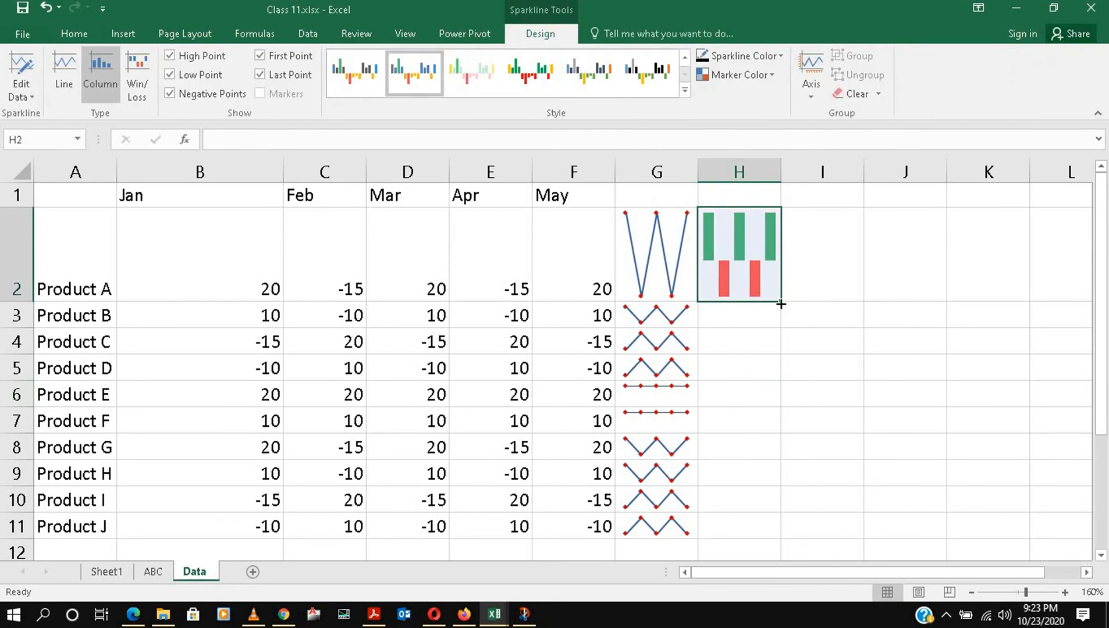
drag(781, 301, 777, 535)
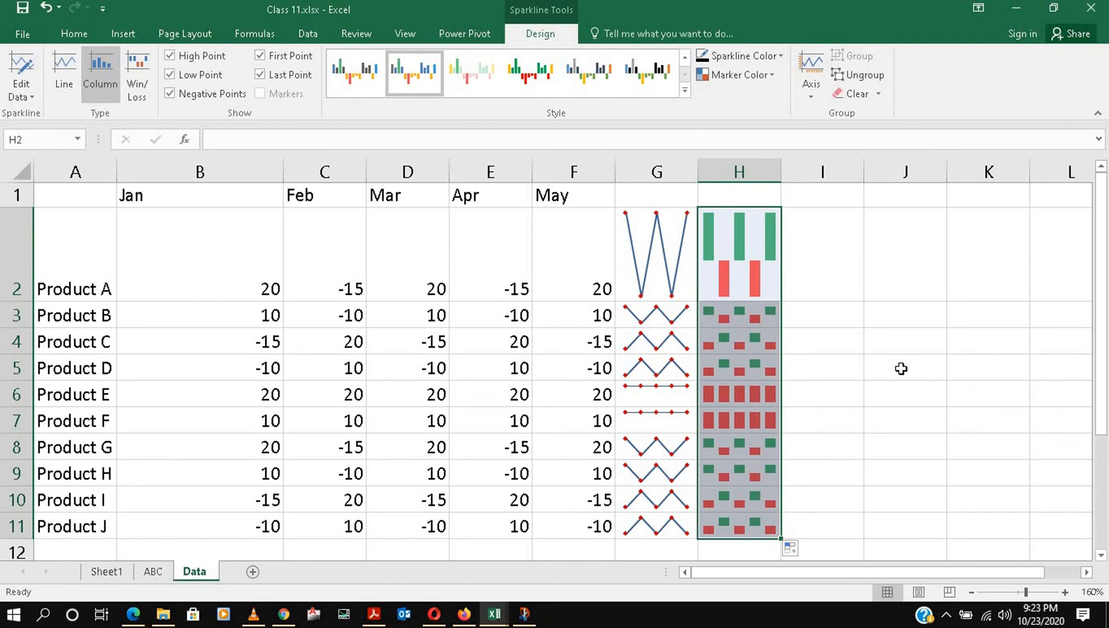
- Insert a Win/Loss sparkline in cell I2 using B2:F2 as the data range and fill it down to I11
click(842, 291)
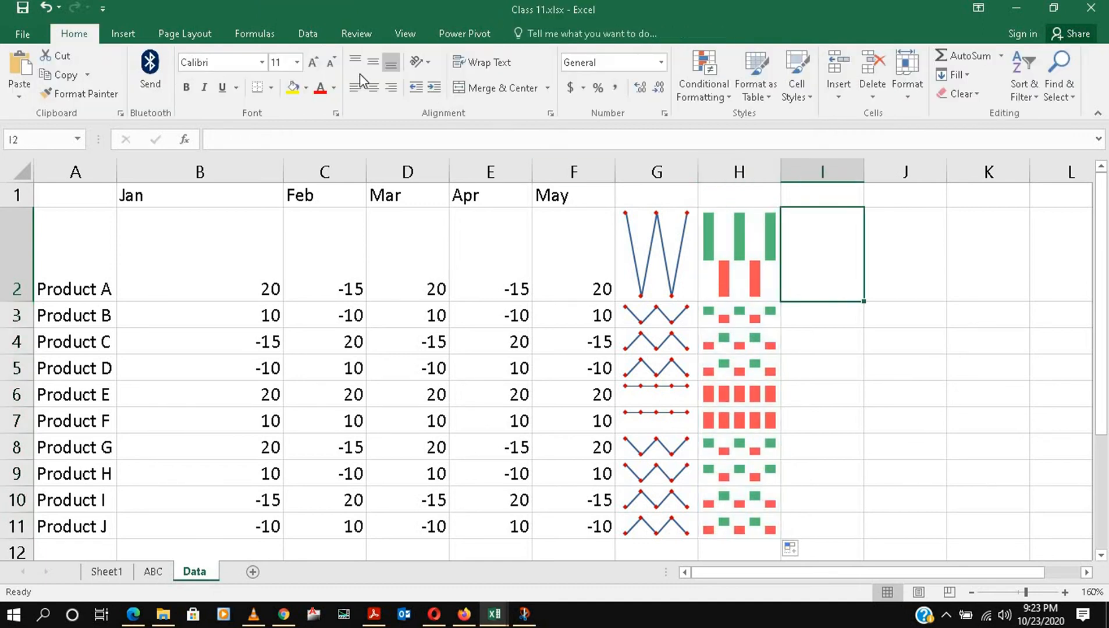
click(123, 34)
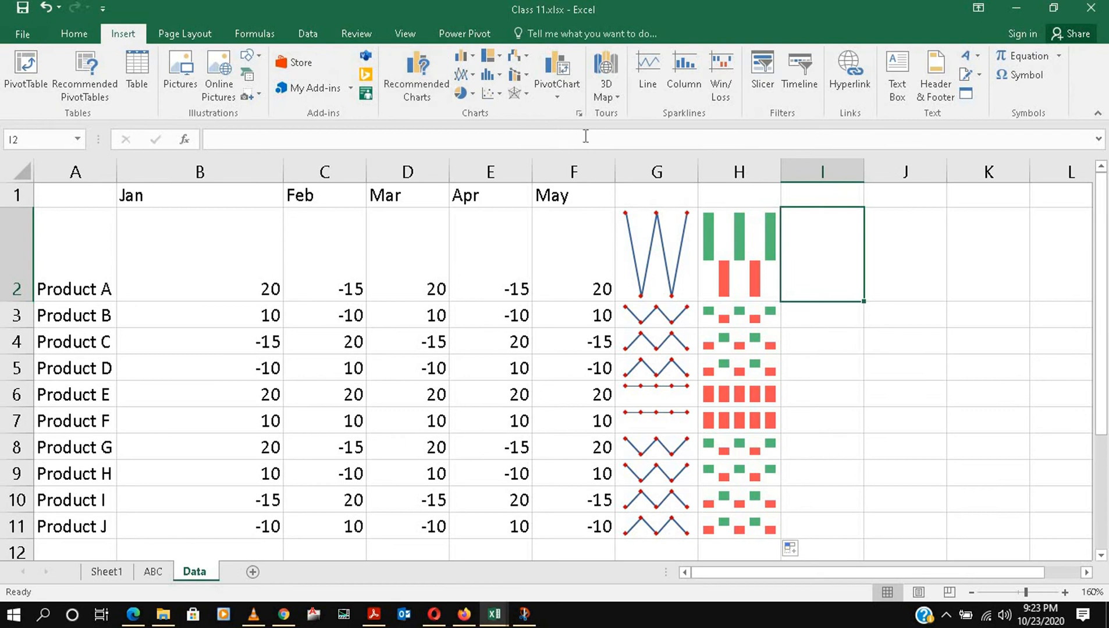
click(719, 82)
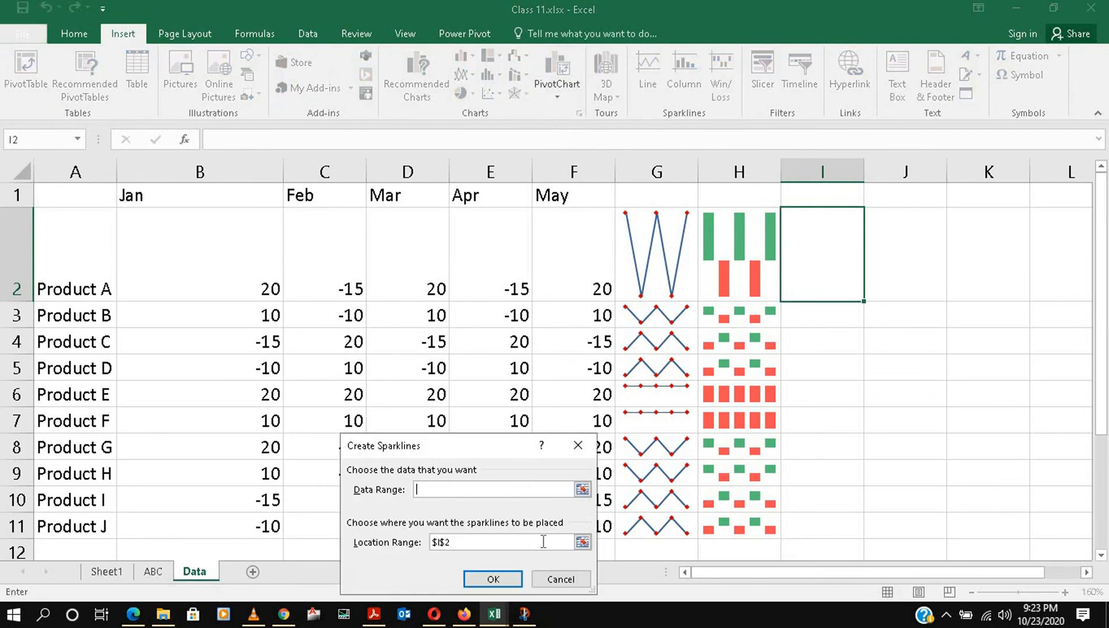
drag(253, 279, 534, 278)
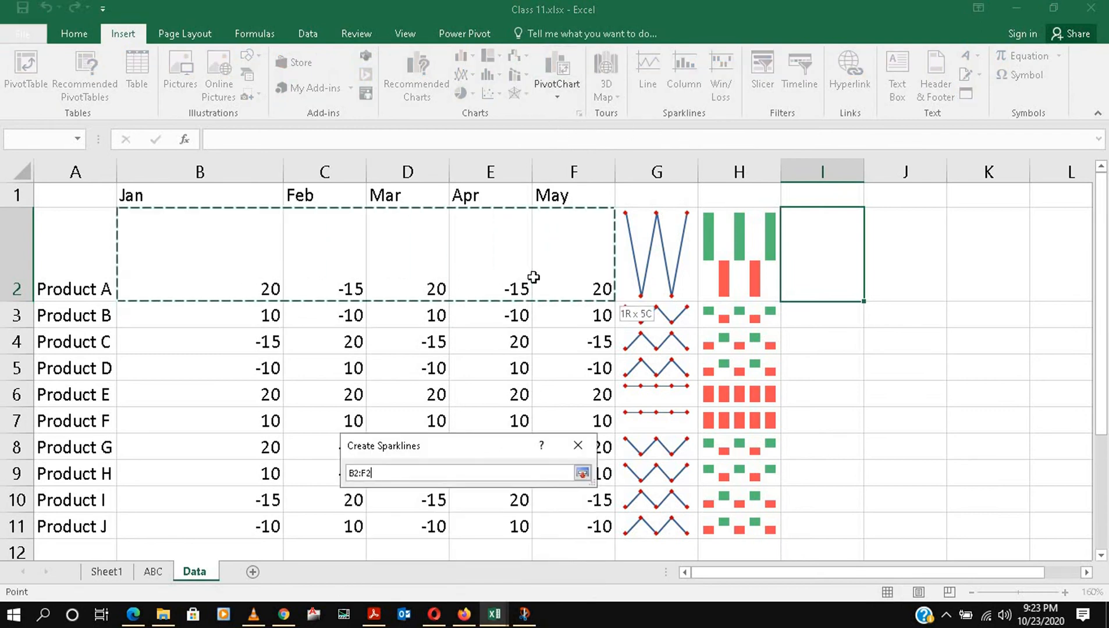
click(494, 580)
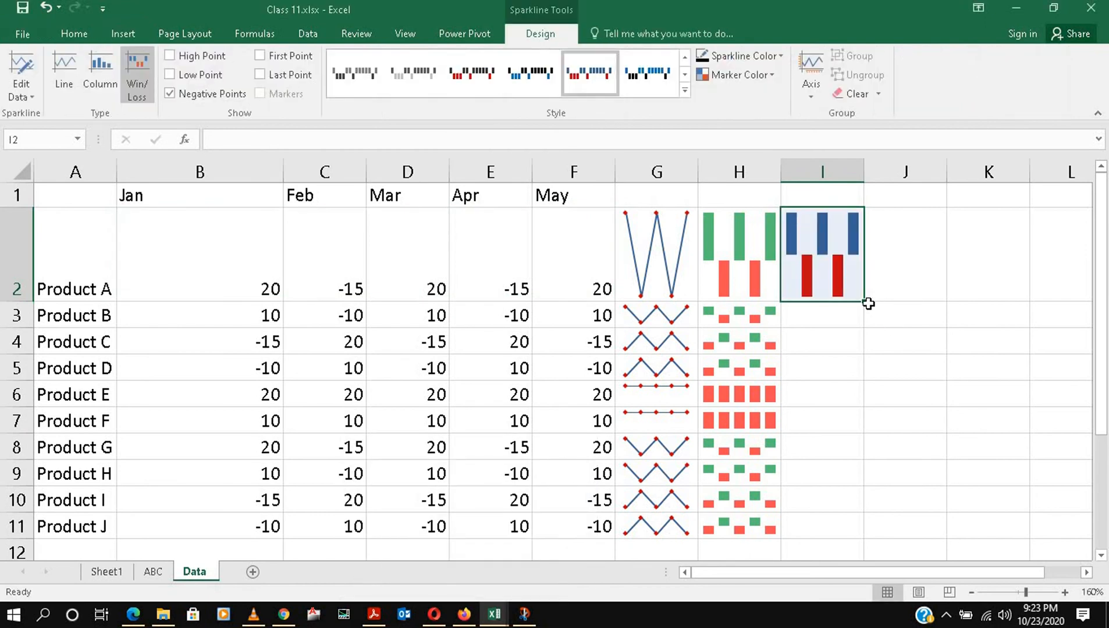
drag(864, 301, 864, 534)
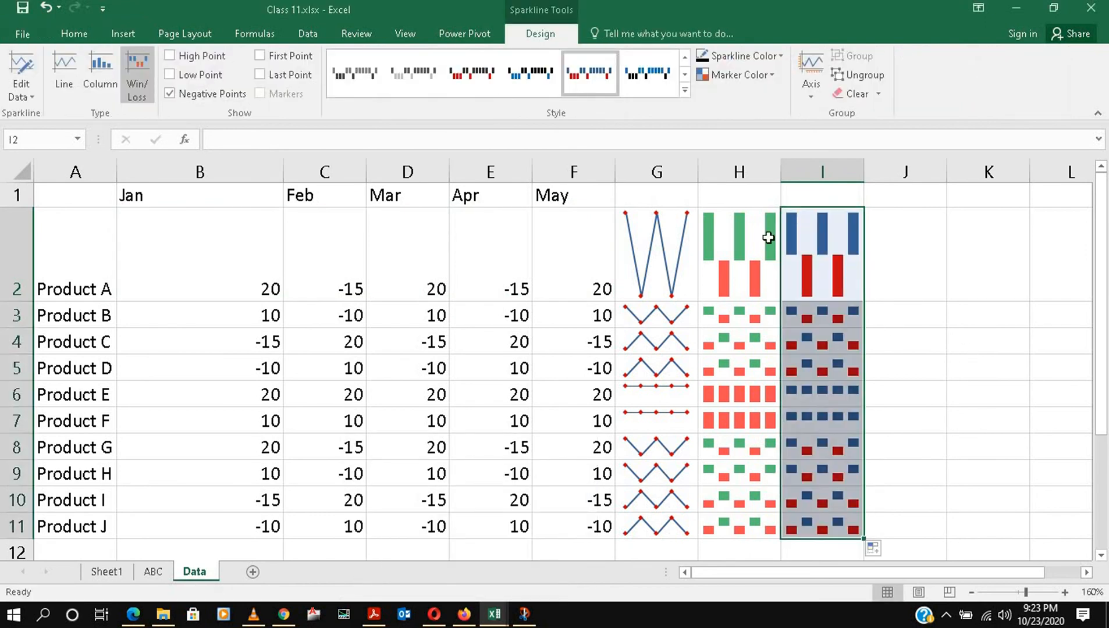
- Highlight the high, low, first and last points in the Win/Loss sparklines of column I
click(817, 228)
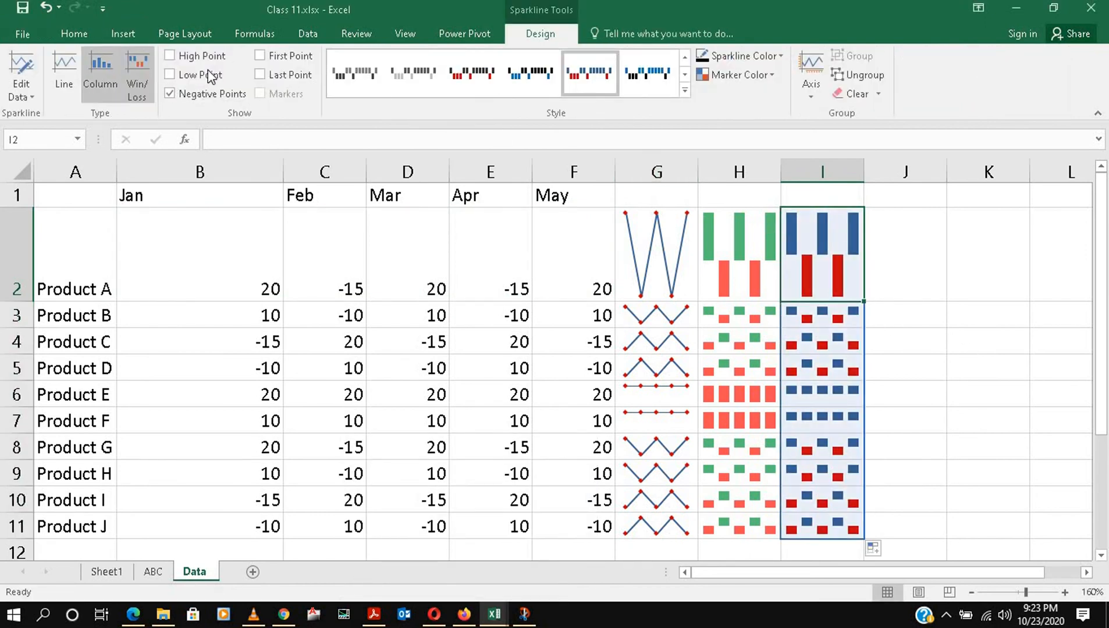
click(169, 55)
click(170, 75)
click(260, 55)
click(271, 75)
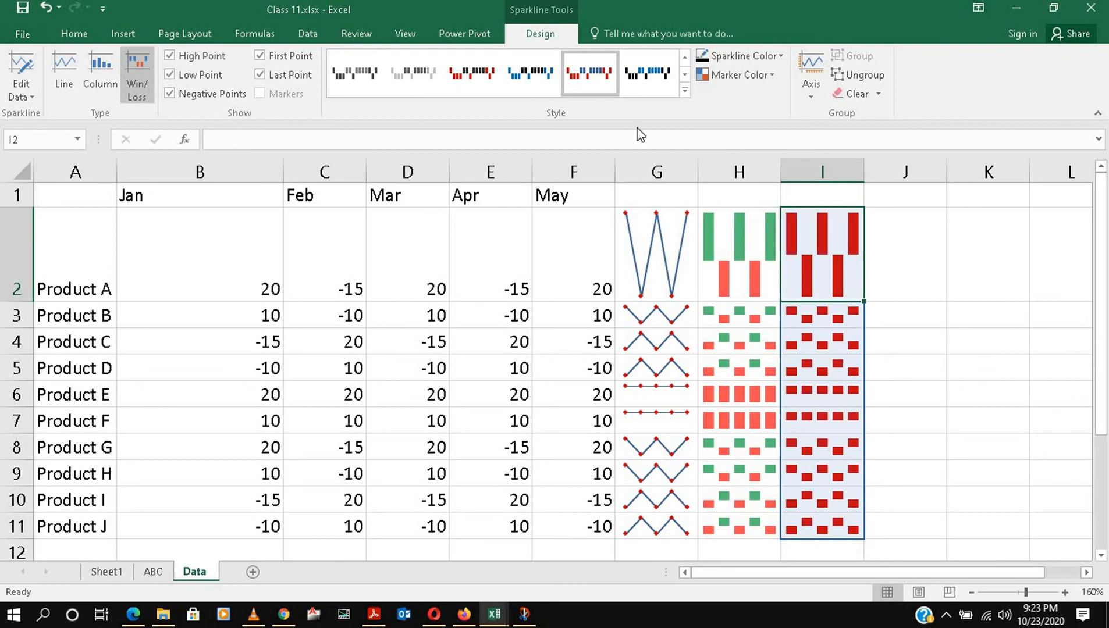
- Apply the third style in the gallery's fifth row to the column I Win/Loss sparklines and fill I2 down to I11
click(688, 91)
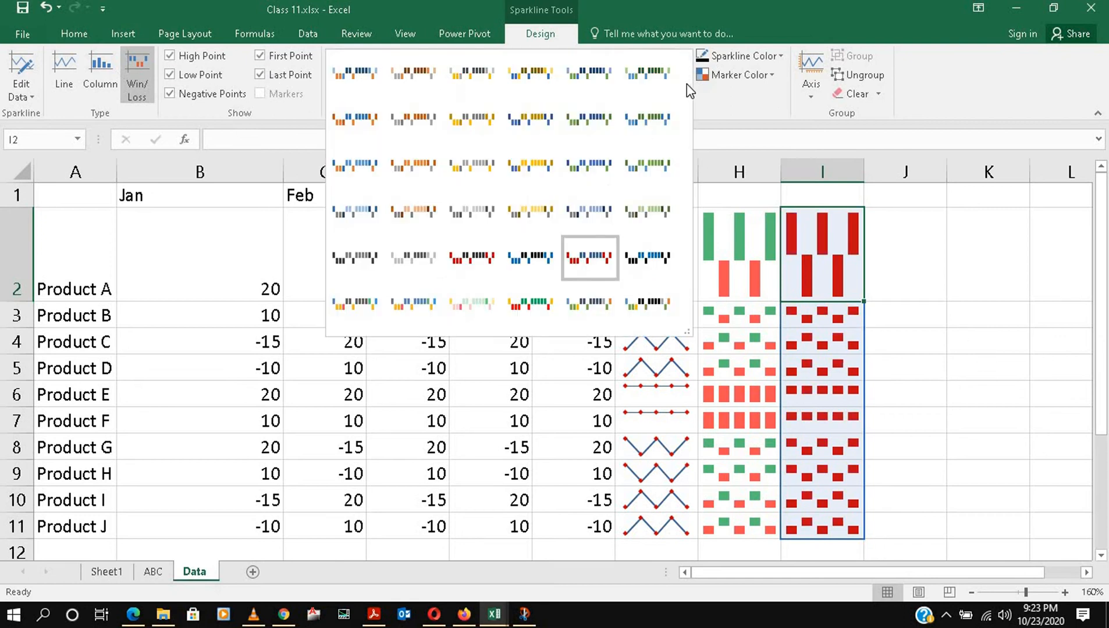
click(464, 270)
key(Down)
key(Up)
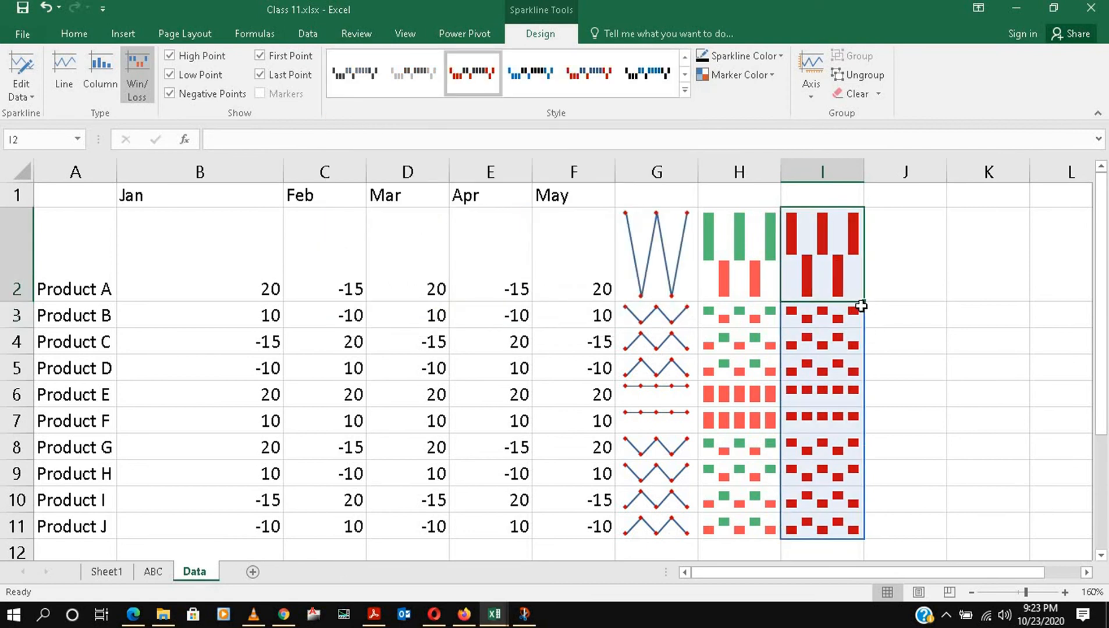
drag(863, 303, 866, 531)
click(955, 343)
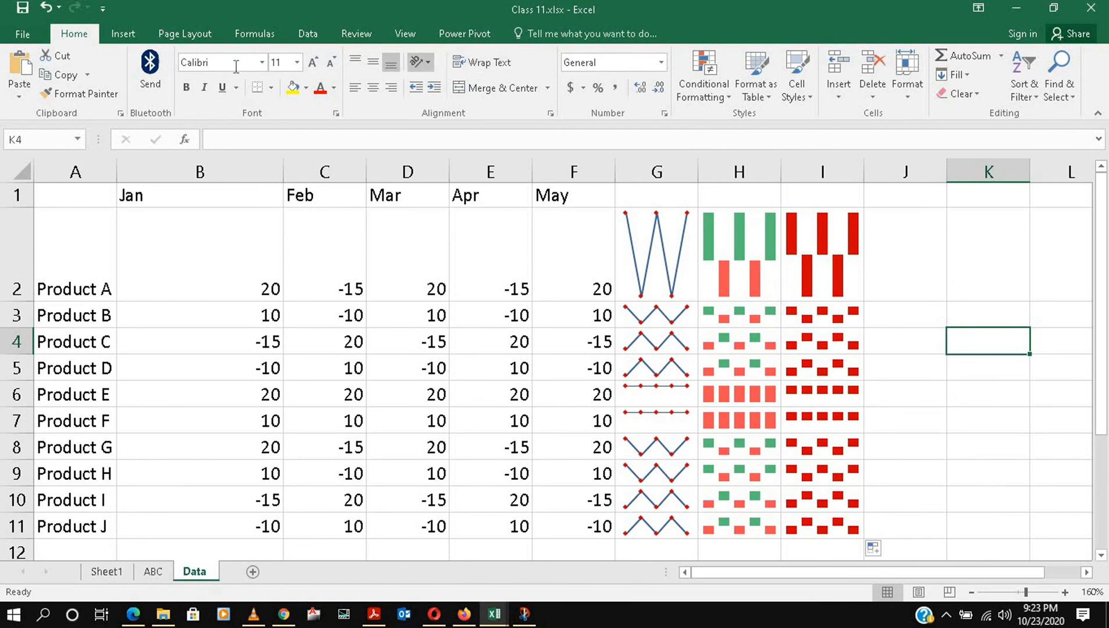
- Enter 1 in cell J11 beside the last Win/Loss sparkline and select that cell
click(124, 34)
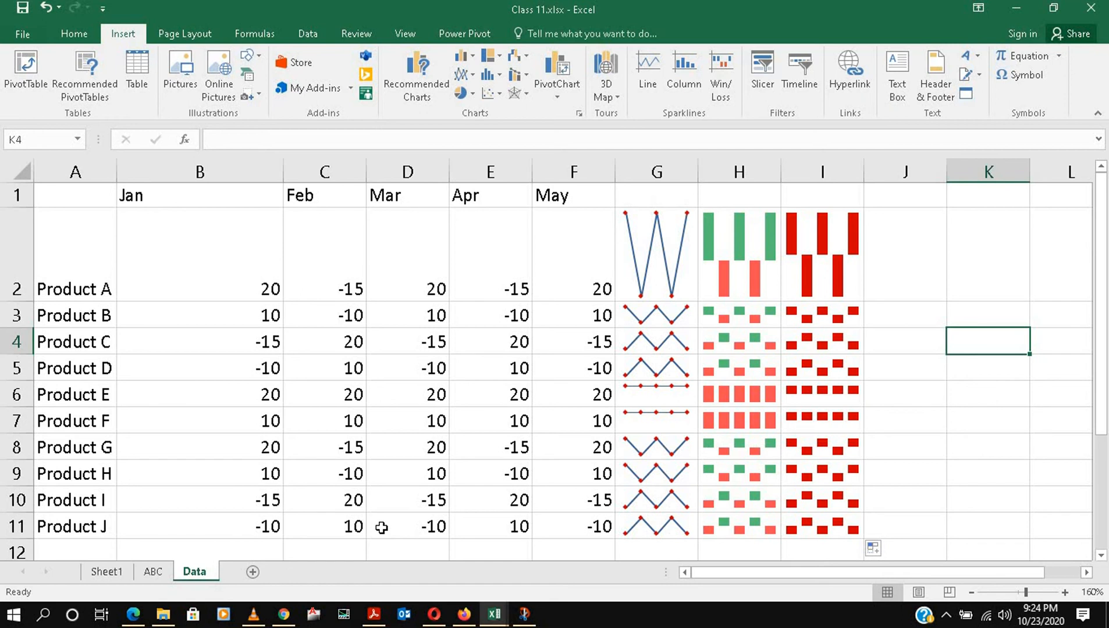
click(885, 530)
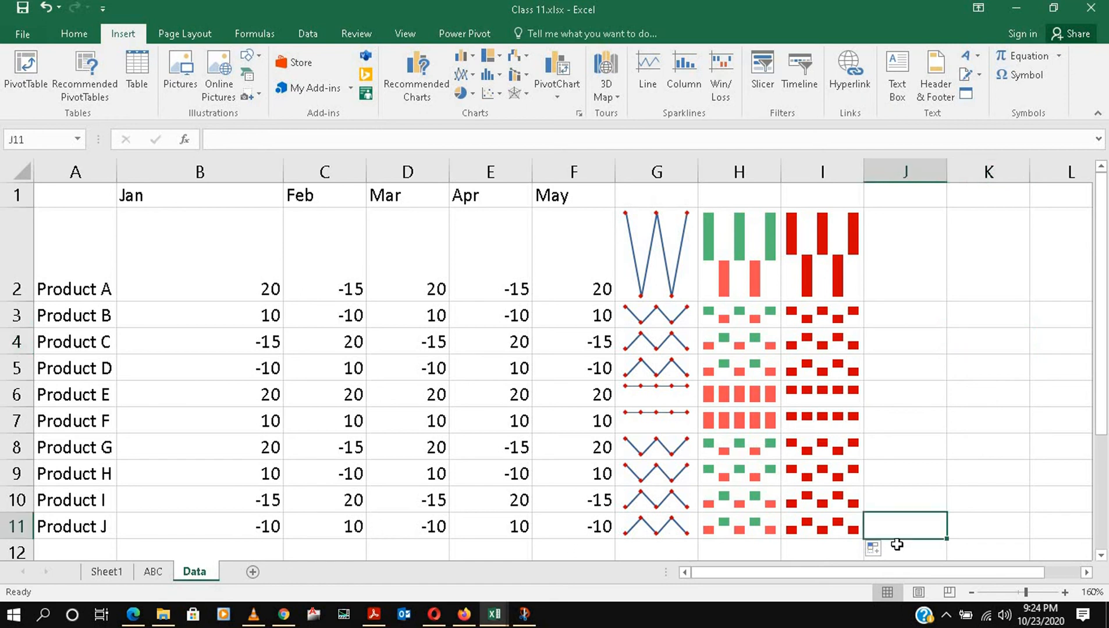
text(1)
key(Return)
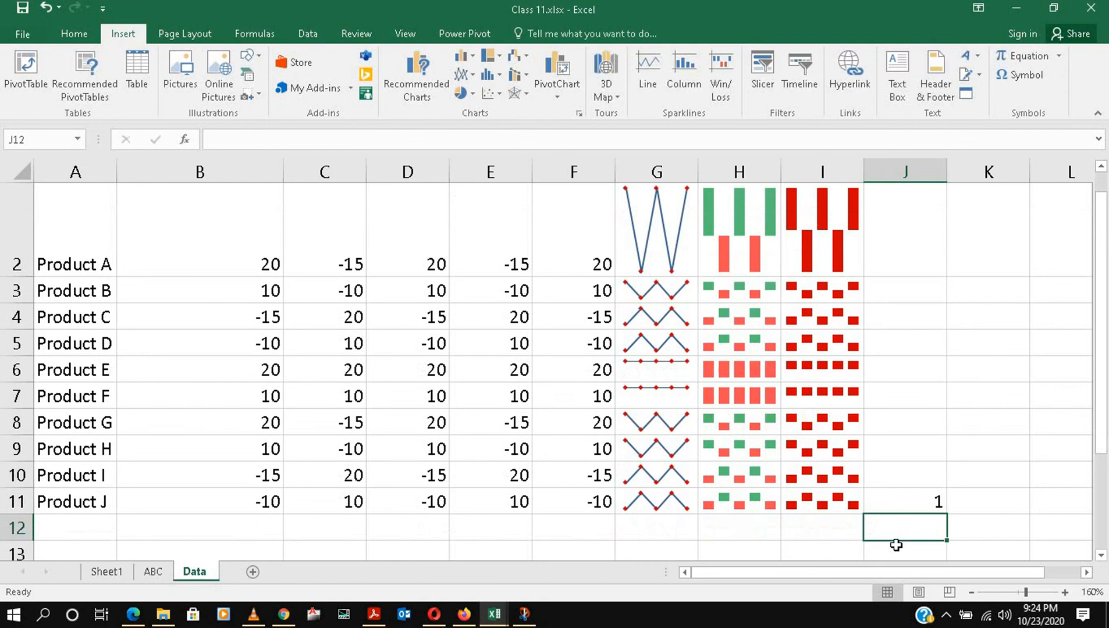
click(909, 505)
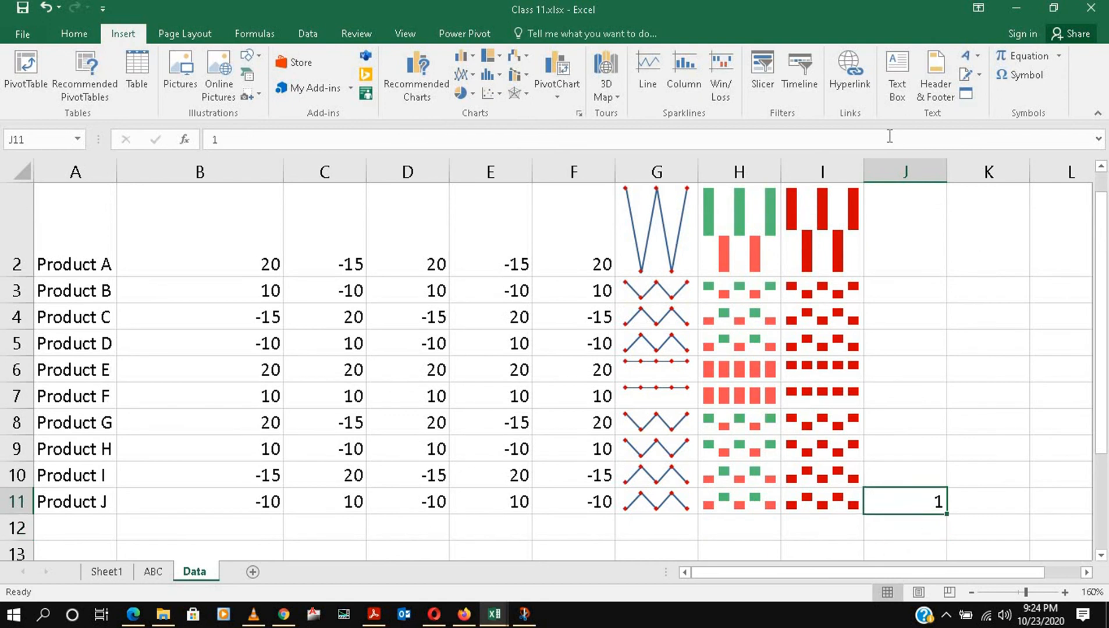
right_click(913, 507)
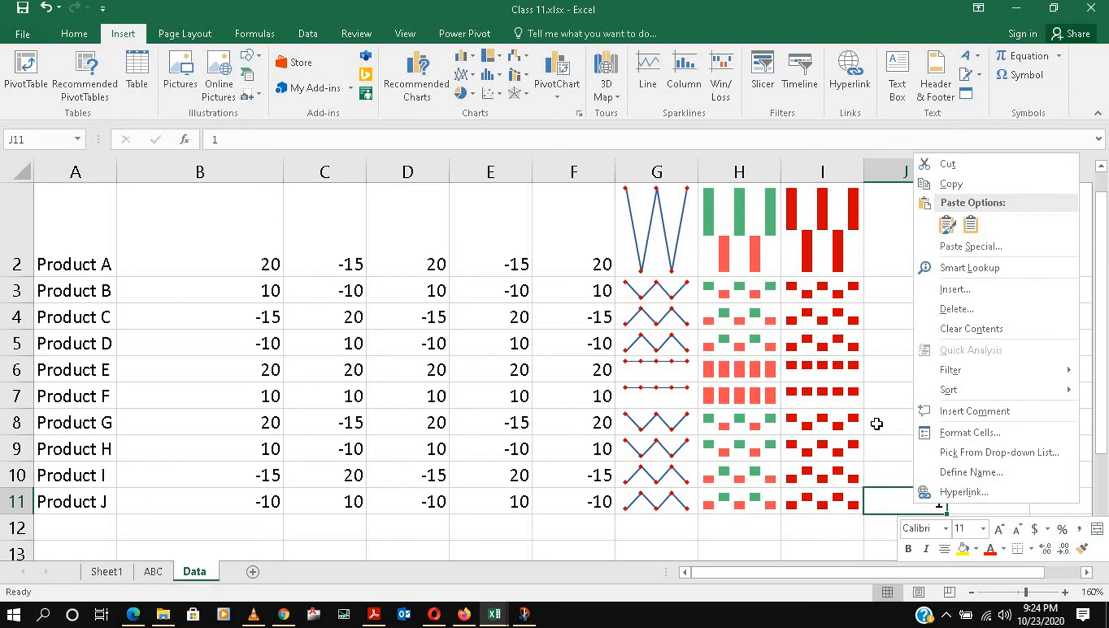
key(Escape)
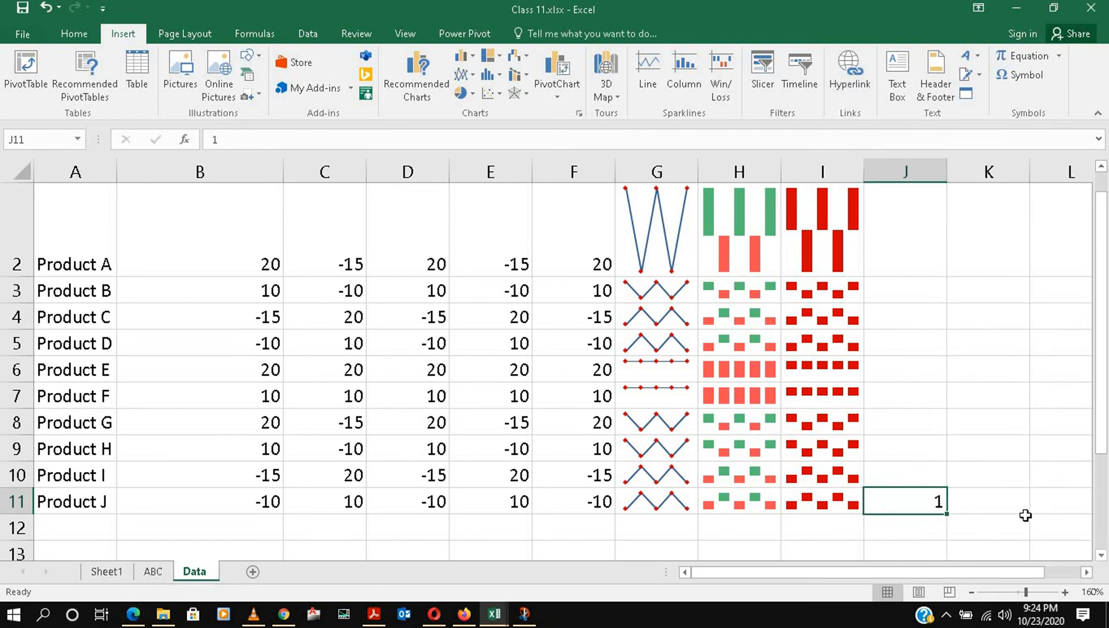
- Compare the ABC and Data sheets, finishing on the Data sheet
click(152, 572)
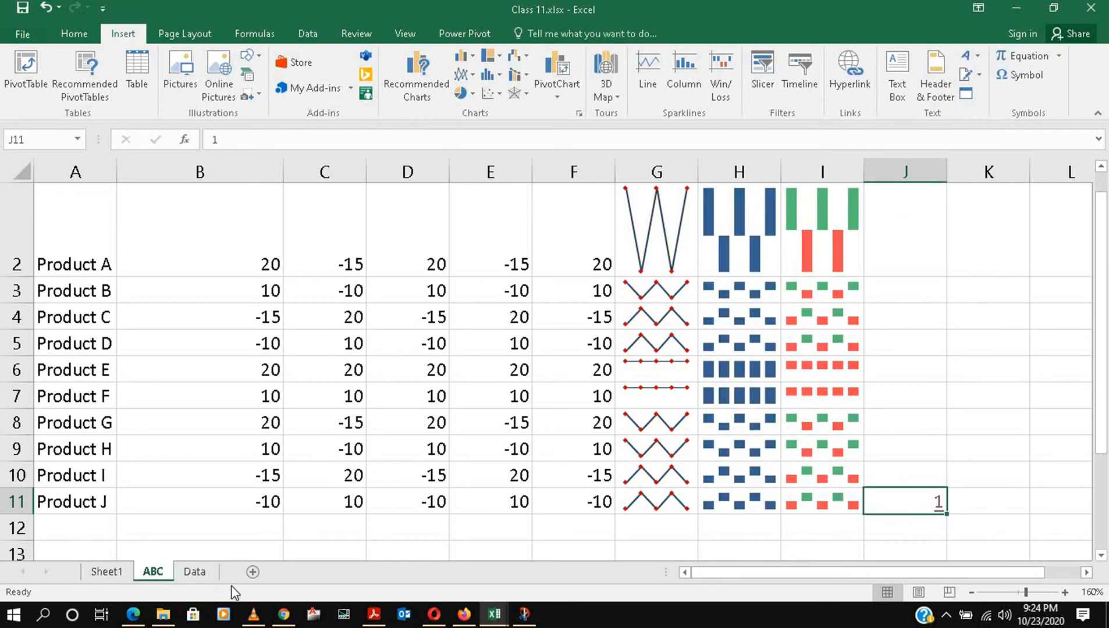
click(198, 576)
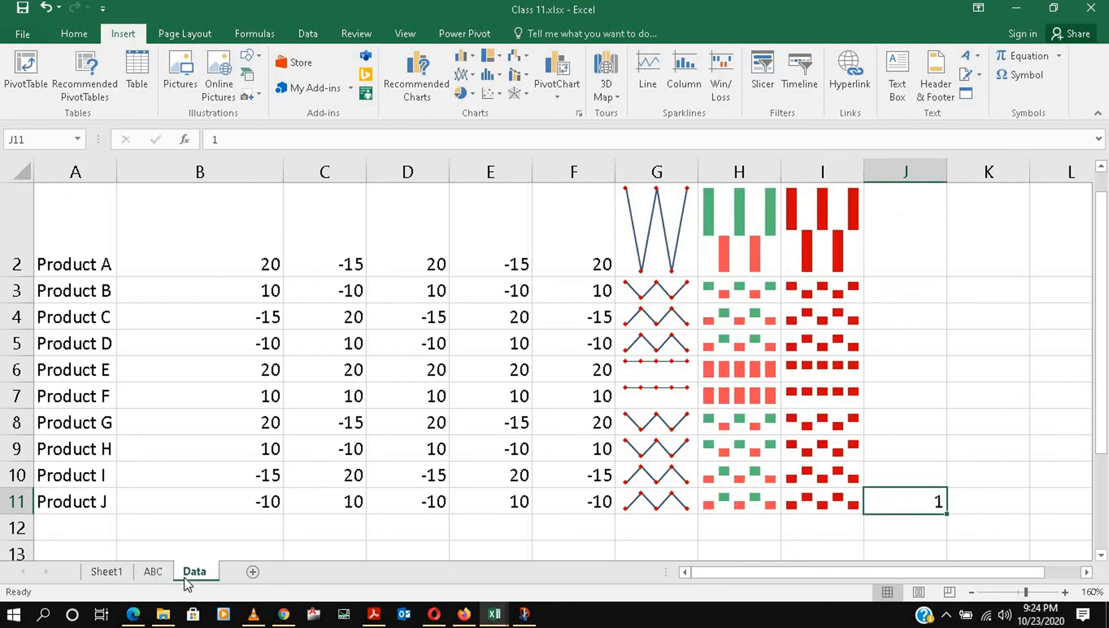
click(153, 573)
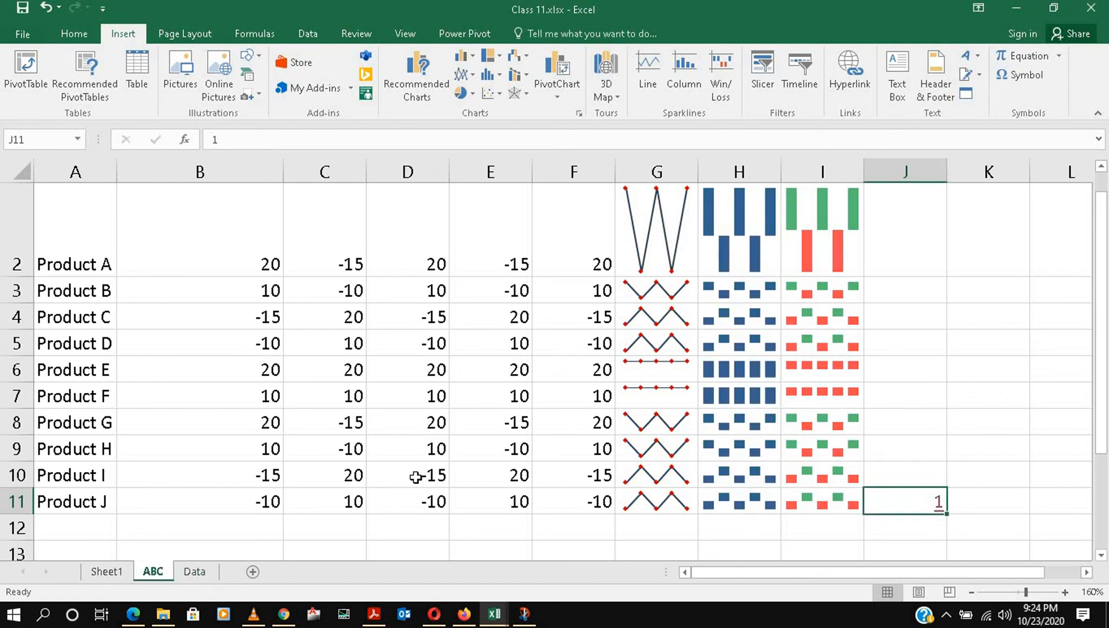
click(189, 575)
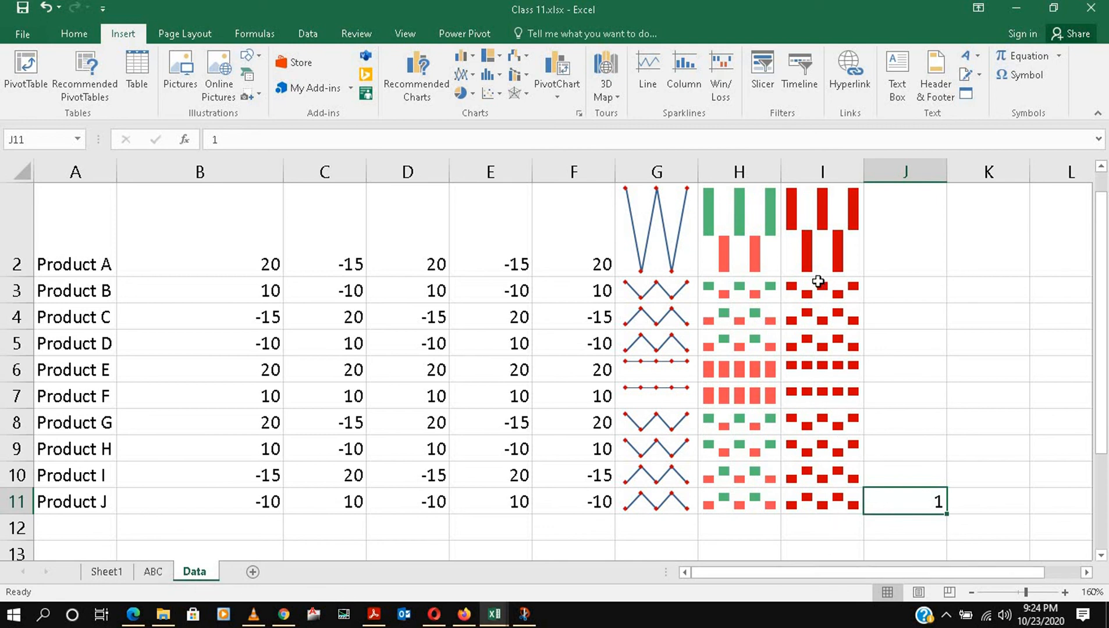
- Insert a hyperlink in cell J11 that points to cell A1 of the ABC sheet
click(855, 83)
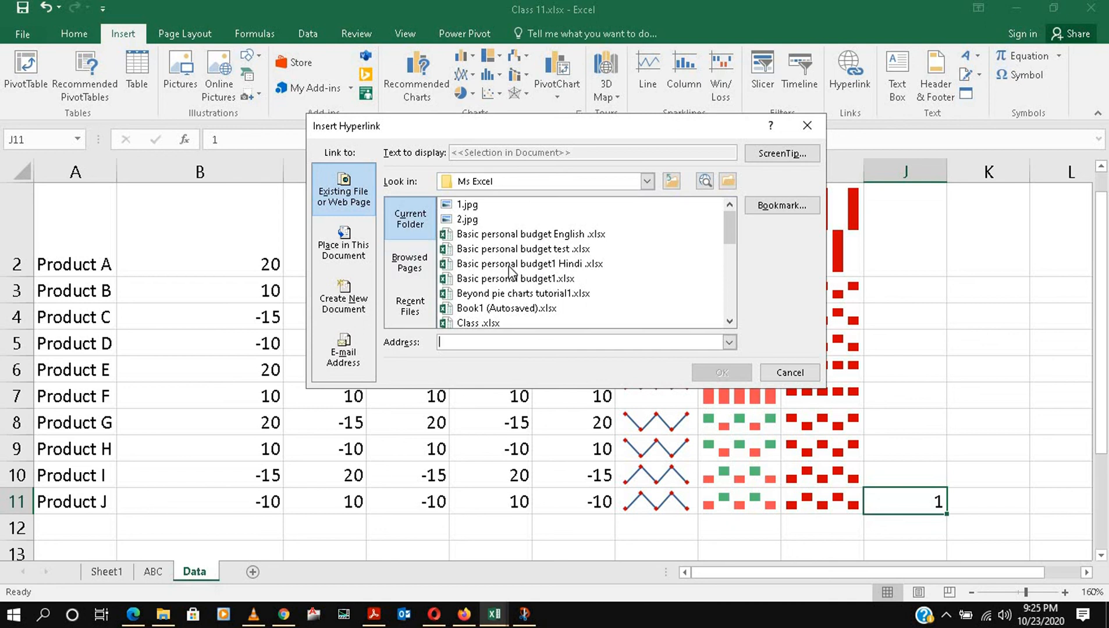
click(803, 208)
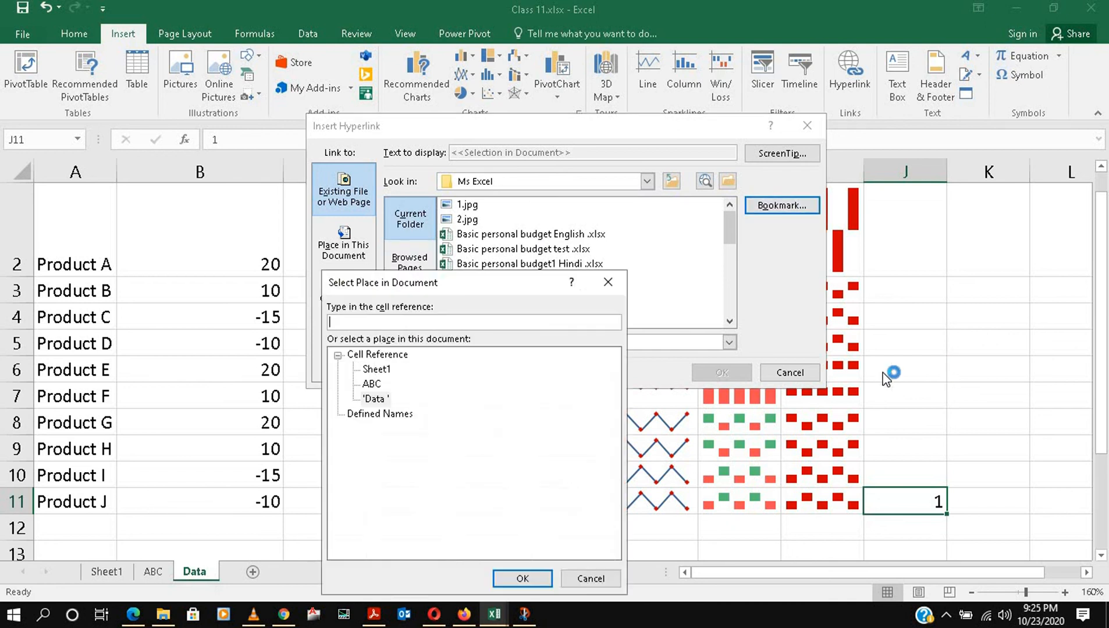
click(372, 384)
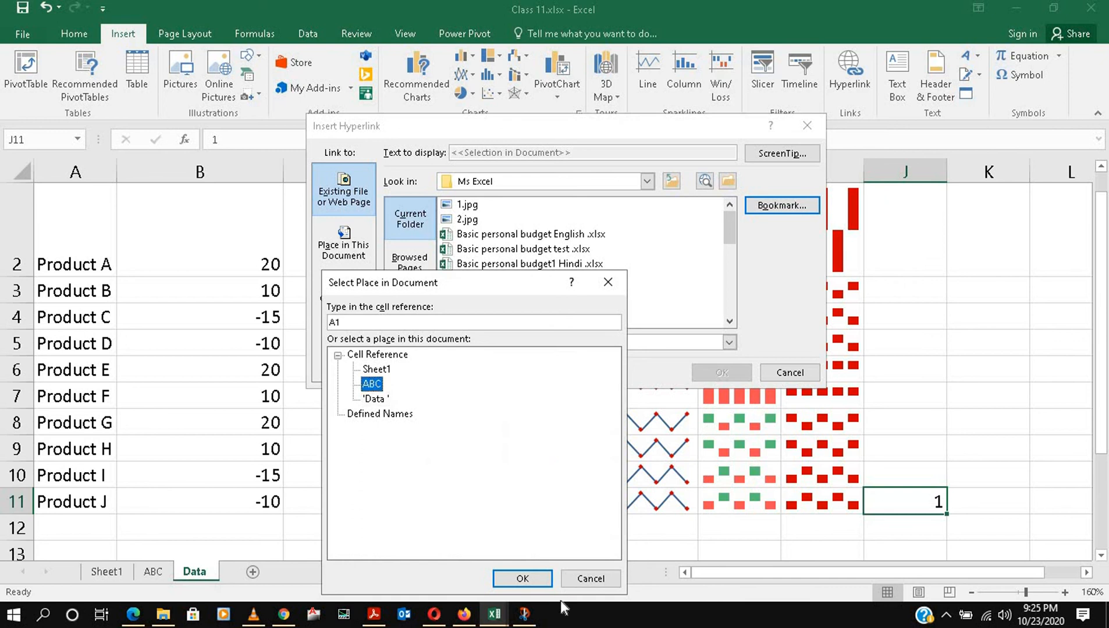
click(524, 579)
click(722, 373)
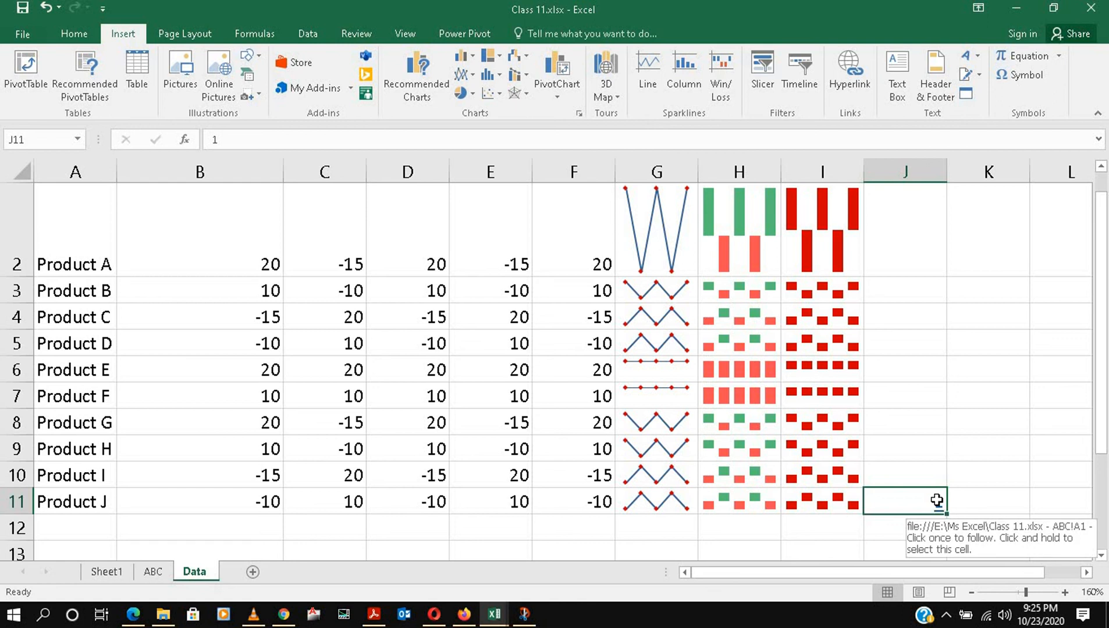
- Test the J11 hyperlink by following it to the ABC sheet and return to the Data sheet
click(938, 505)
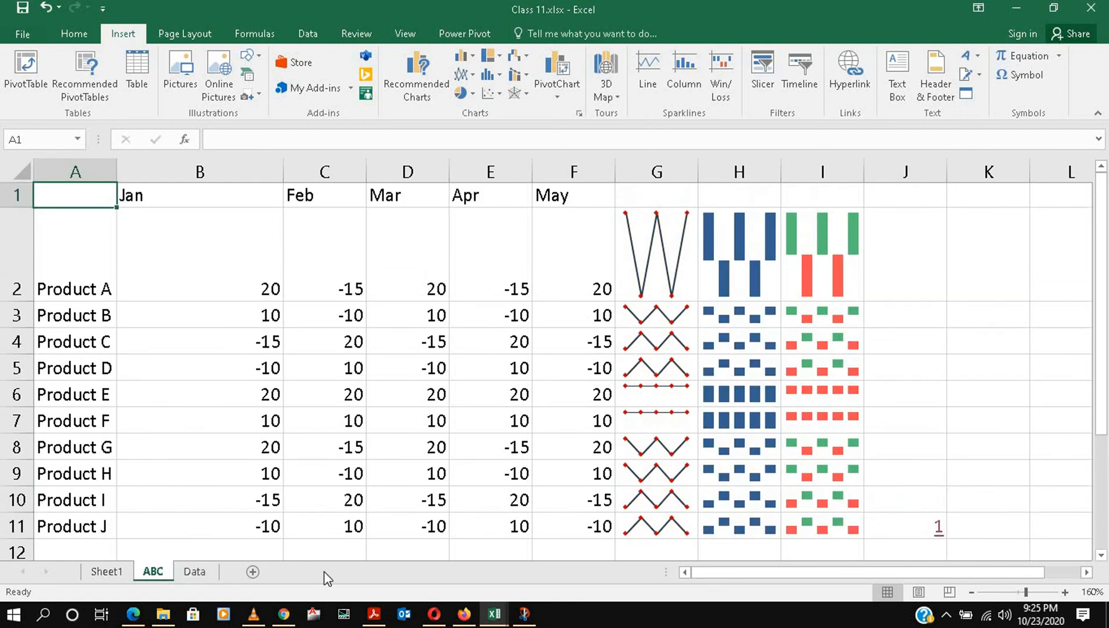
click(201, 567)
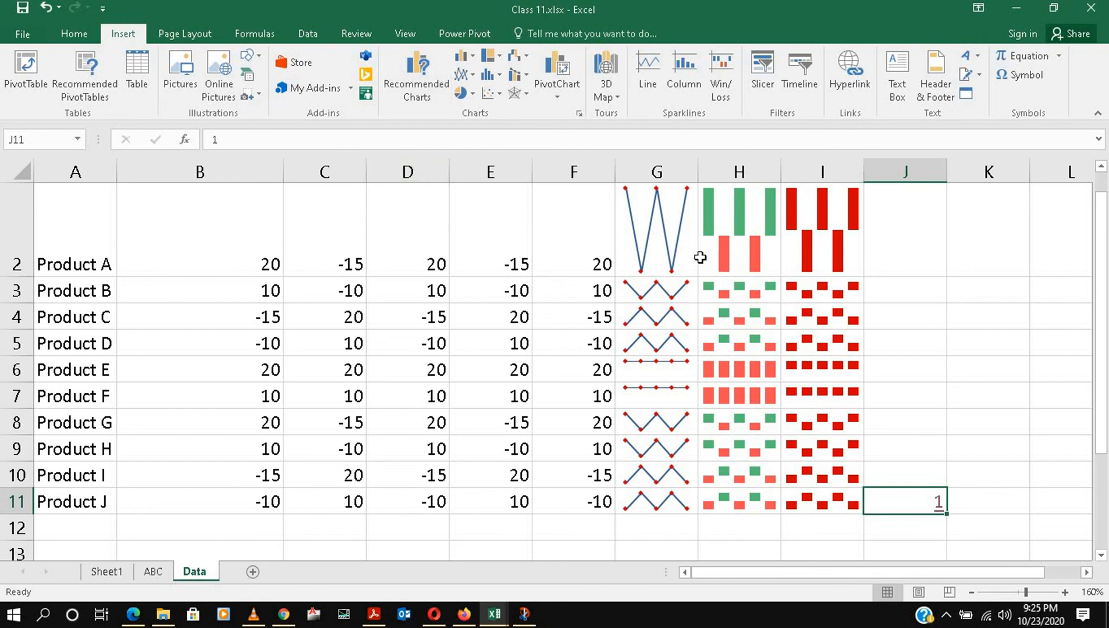
click(982, 448)
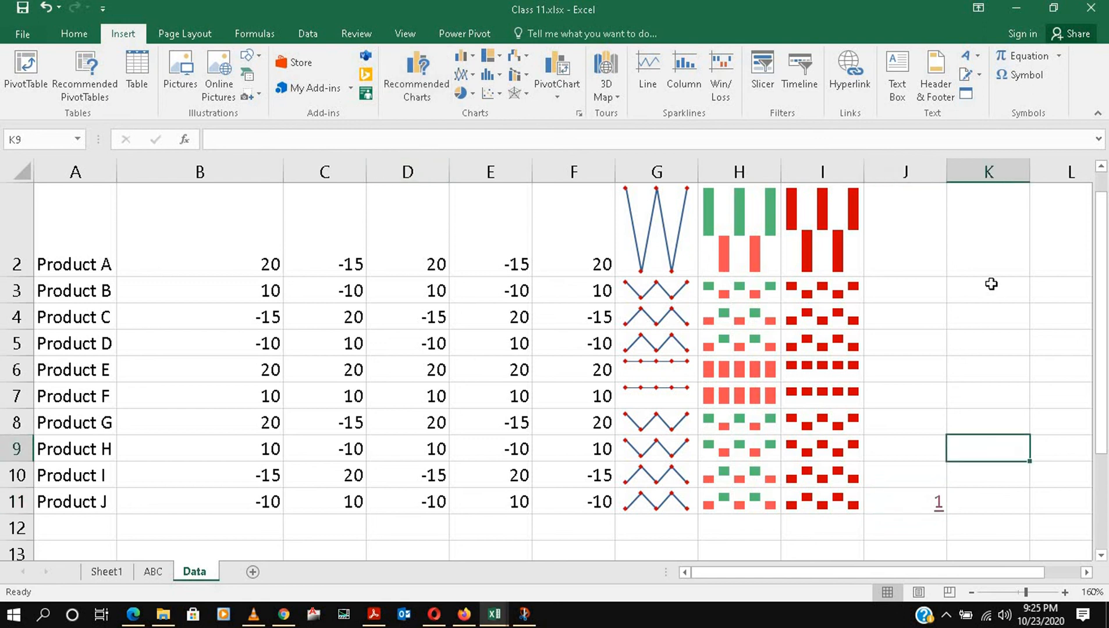
- Switch to the YouTube channel page in Firefox and look through the Technology Transforming channel's uploaded videos
click(1015, 9)
click(1017, 11)
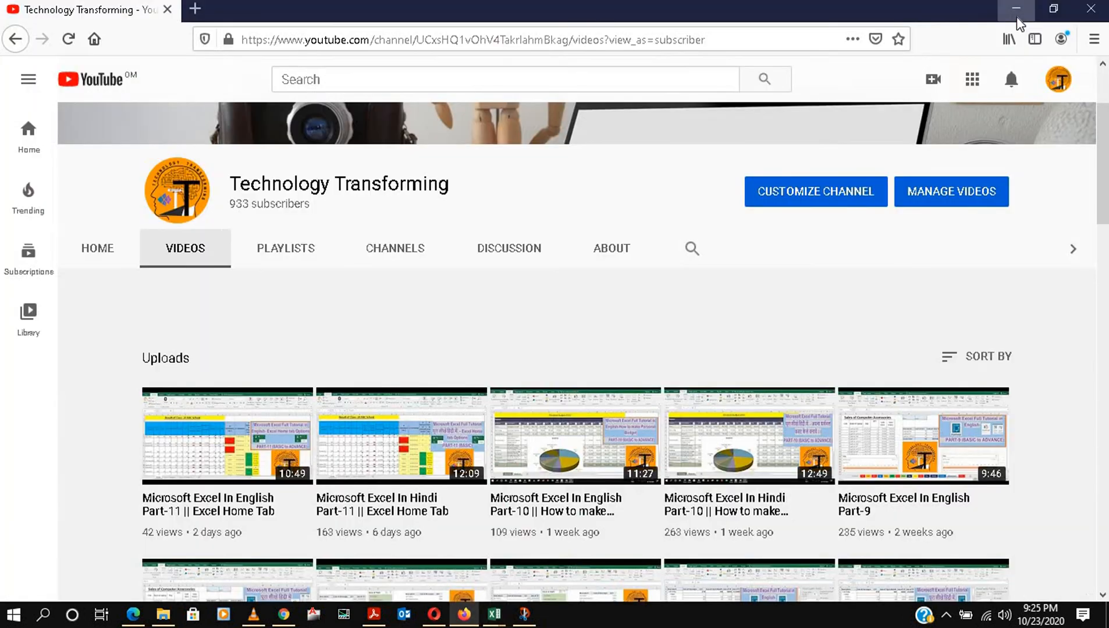
scroll(643, 365, down, 10)
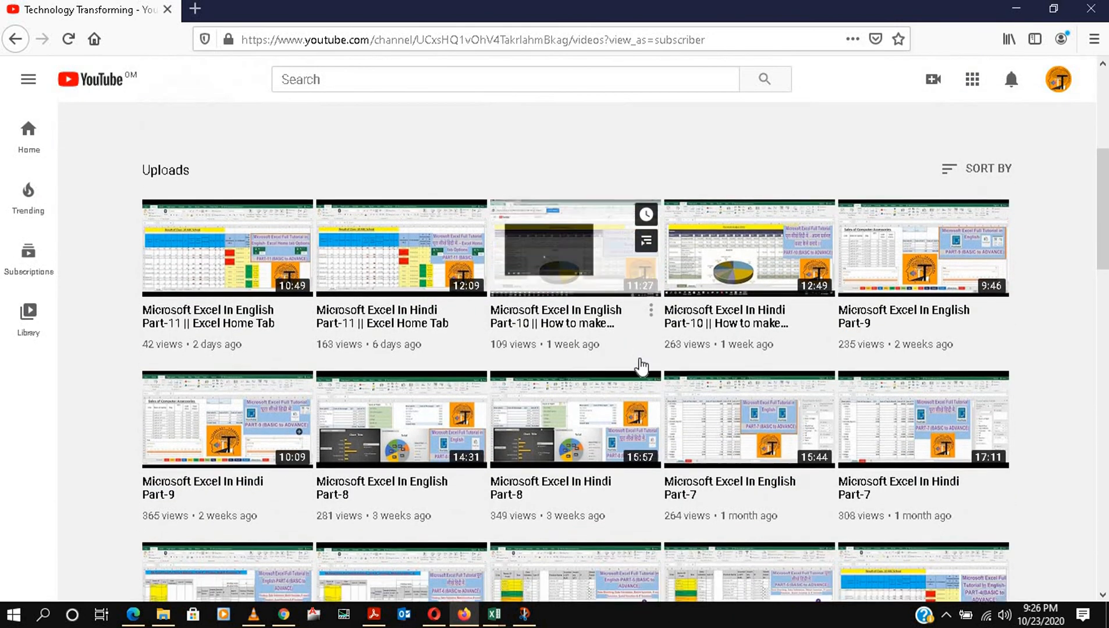
scroll(642, 366, down, 15)
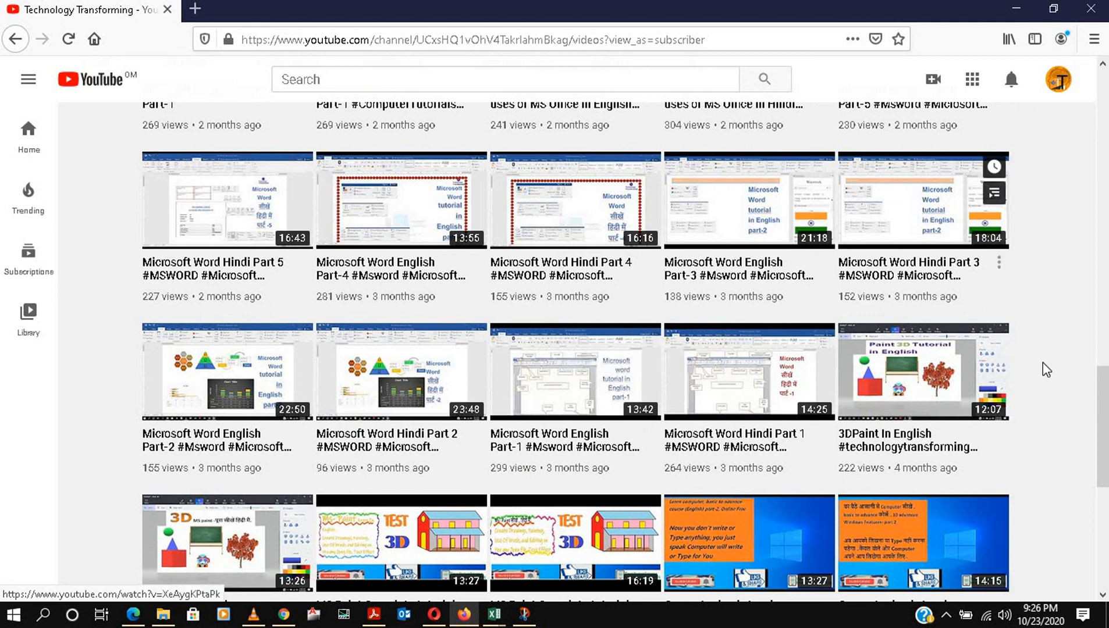
scroll(1045, 367, down, 7)
scroll(1046, 370, down, 3)
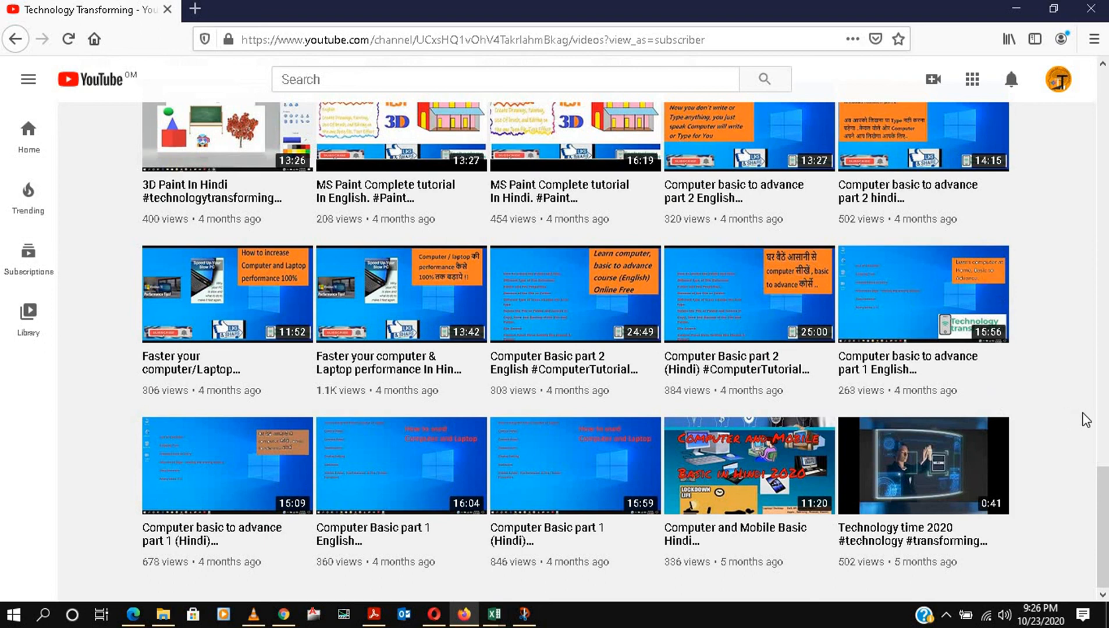
scroll(1037, 431, up, 15)
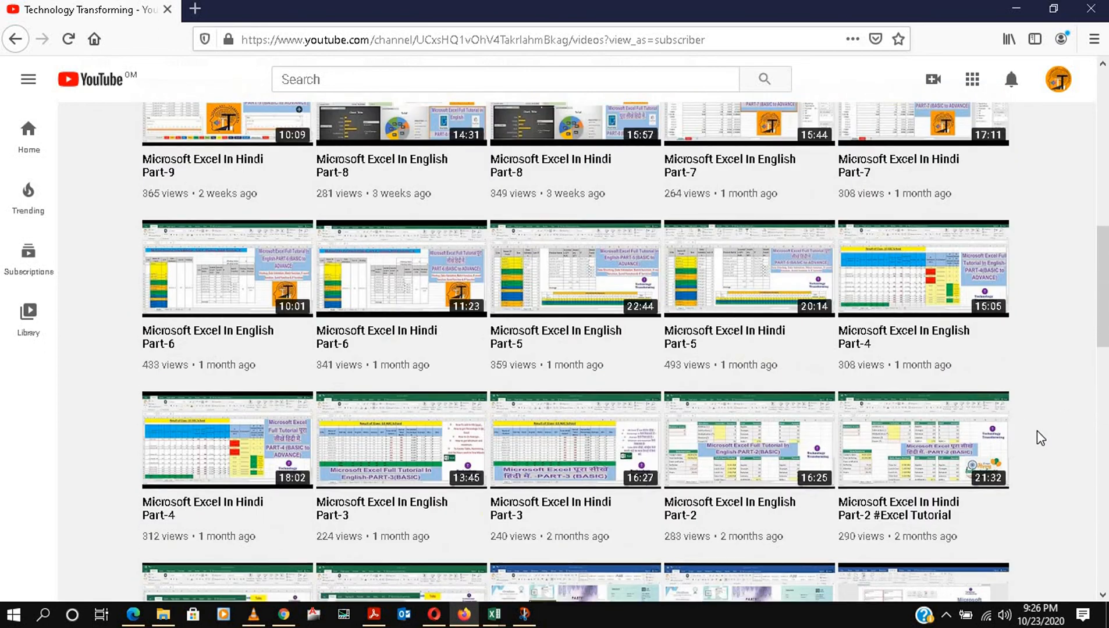